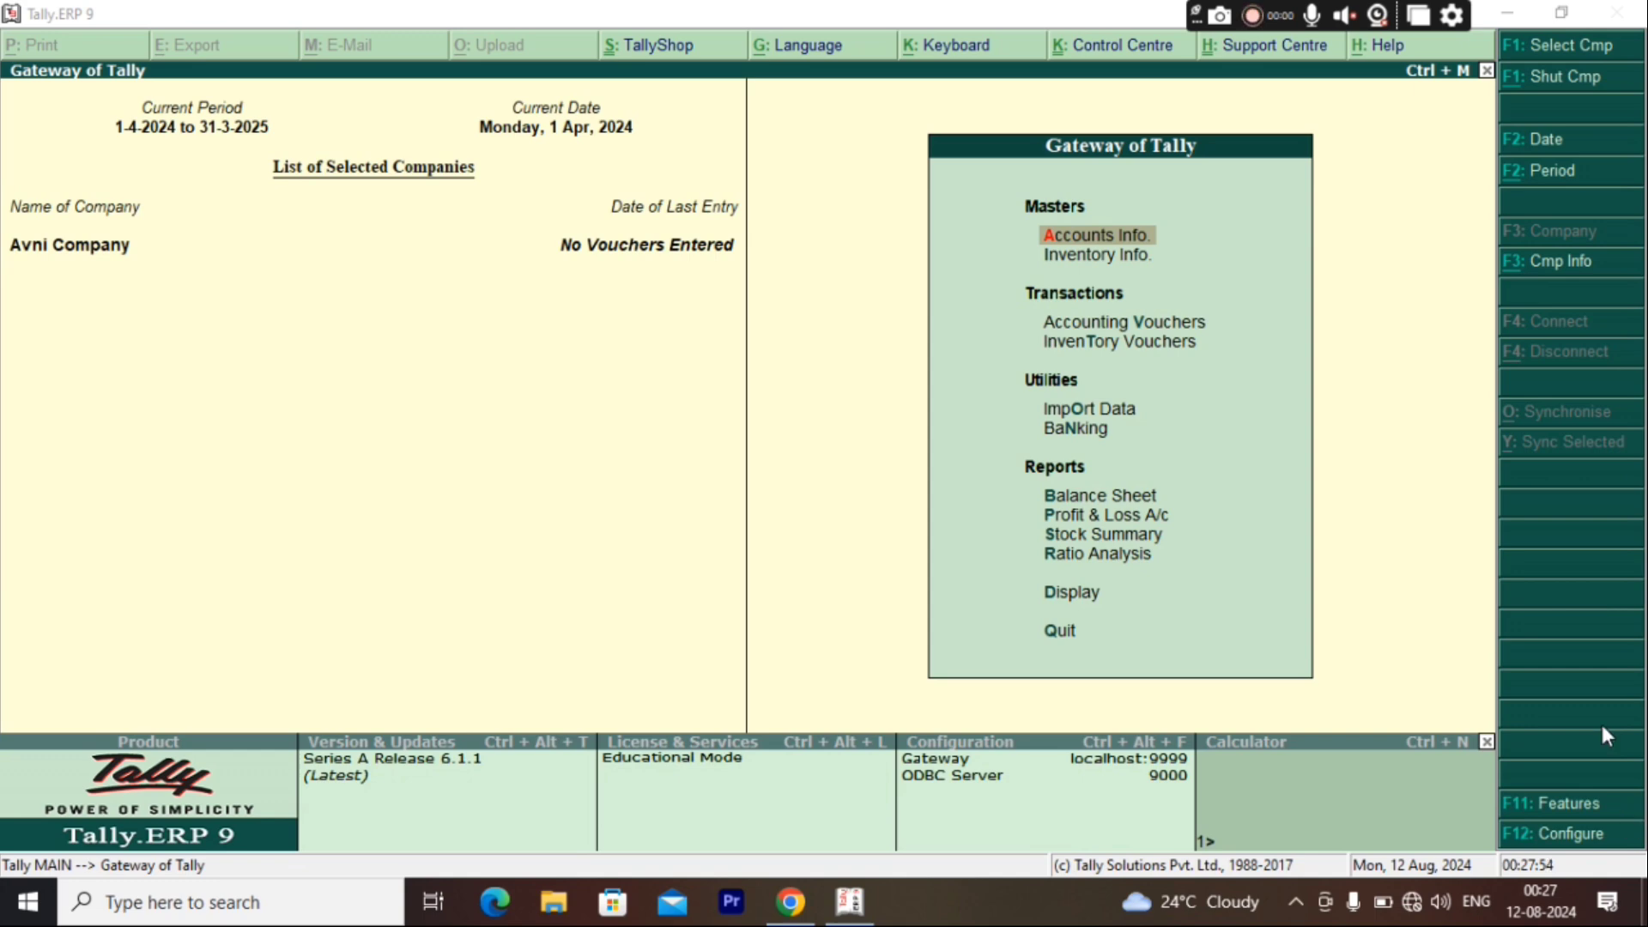
# Start a new single ledger named Purchase and place it under the Purchase Accounts group.
pyautogui.click(1439, 662)
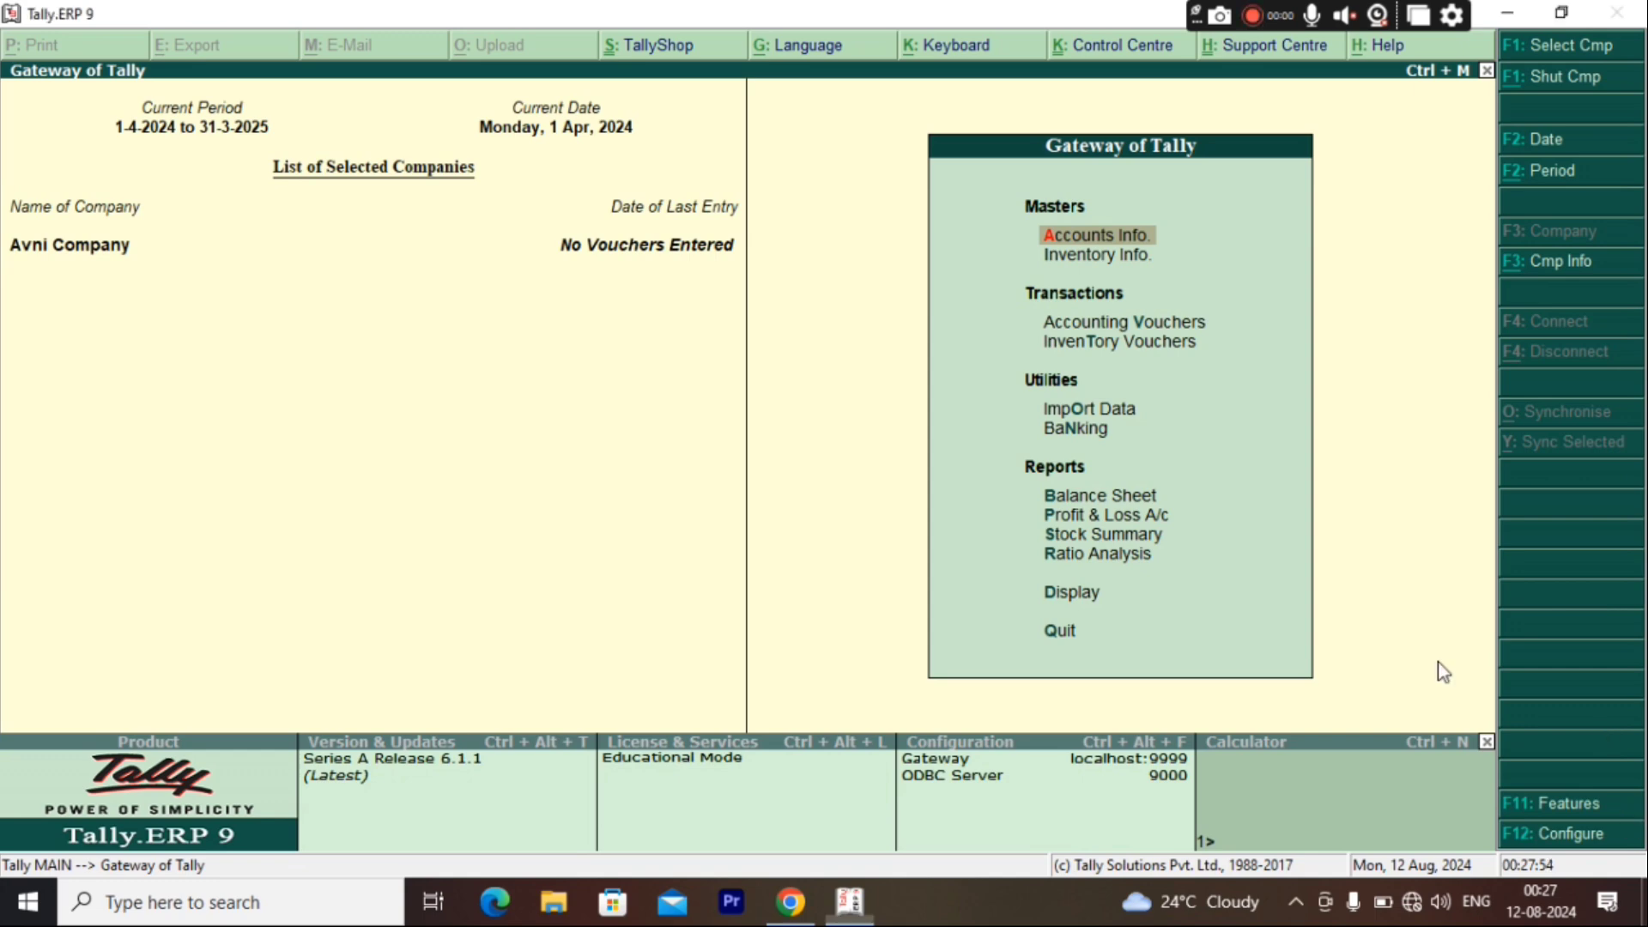
pyautogui.press('Return')
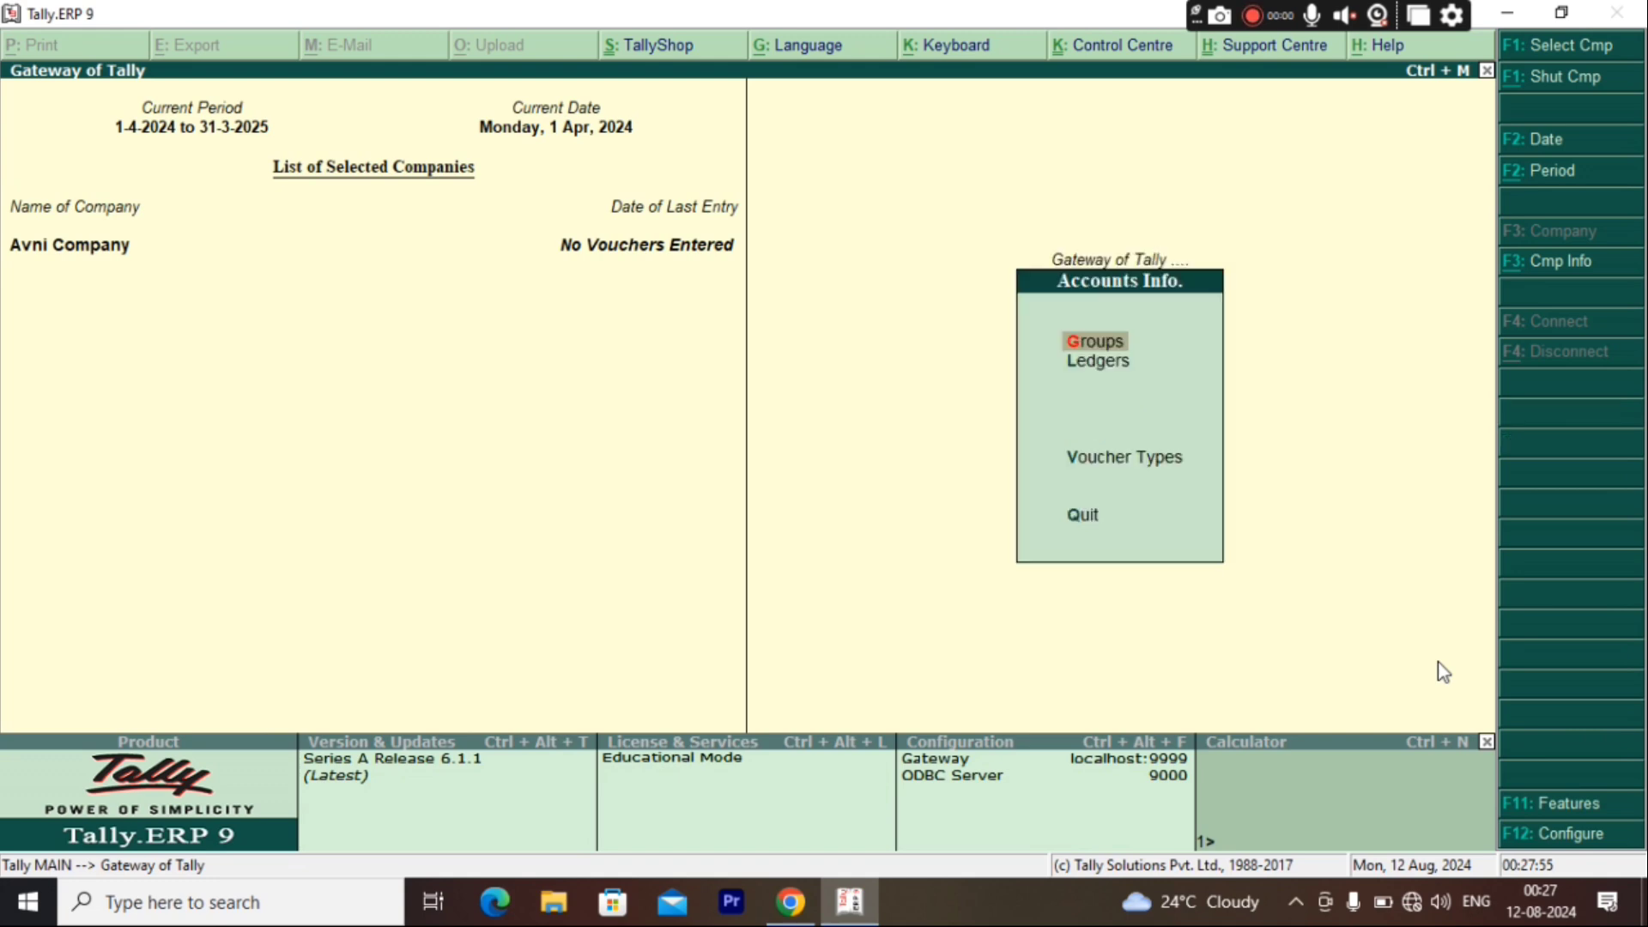
pyautogui.press('Down')
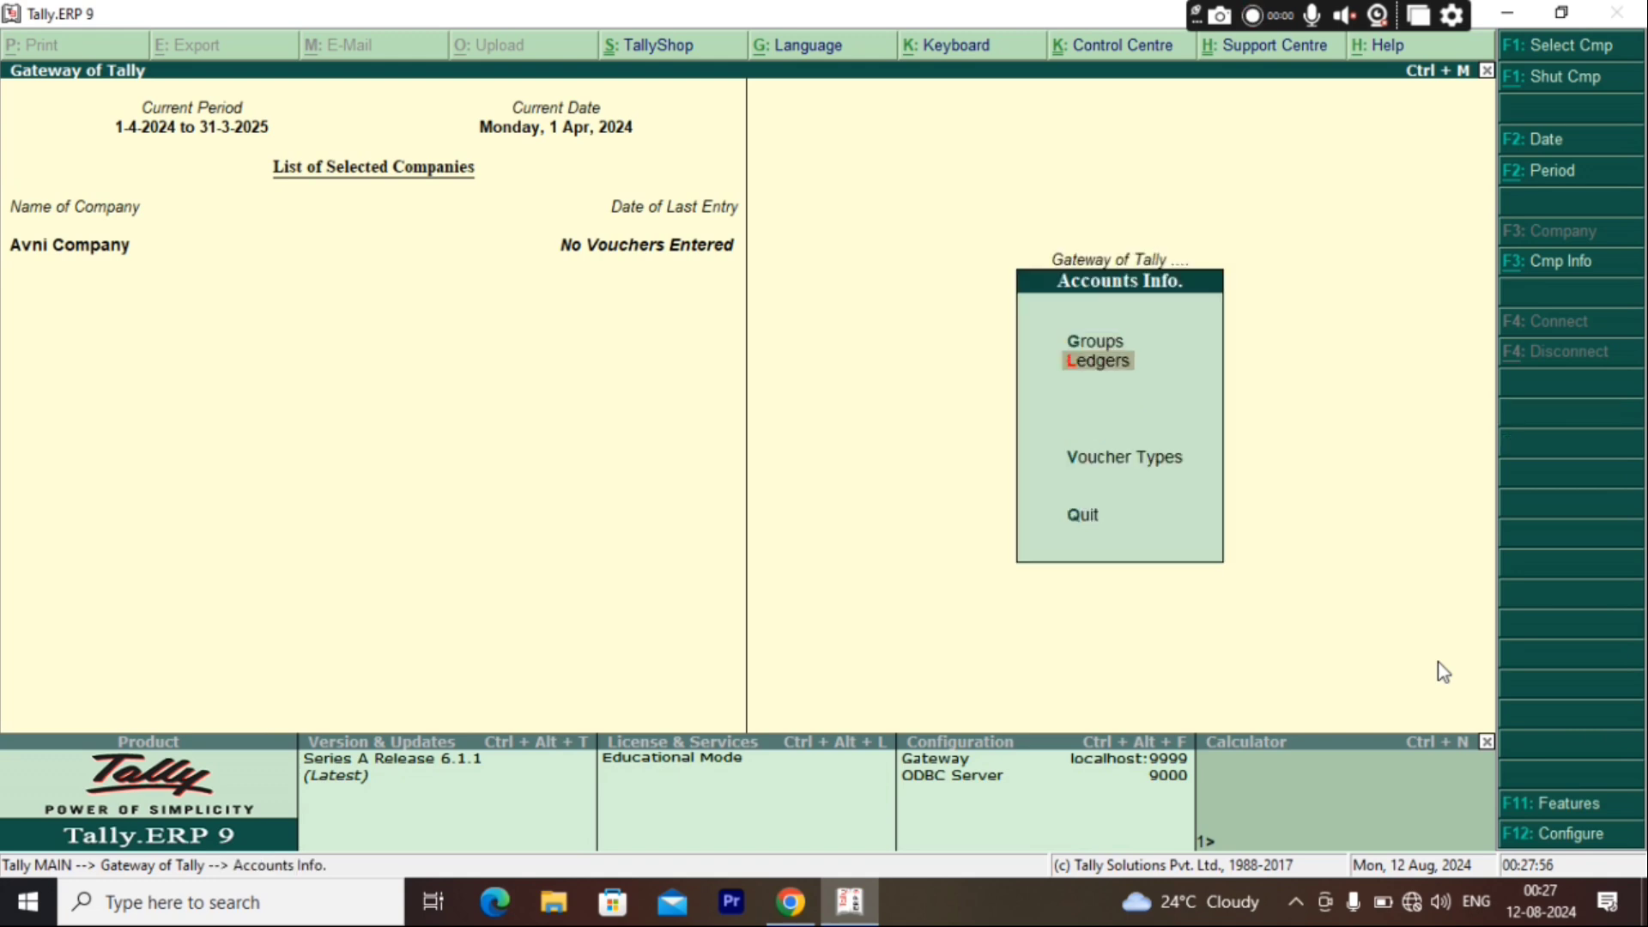
pyautogui.press('Return')
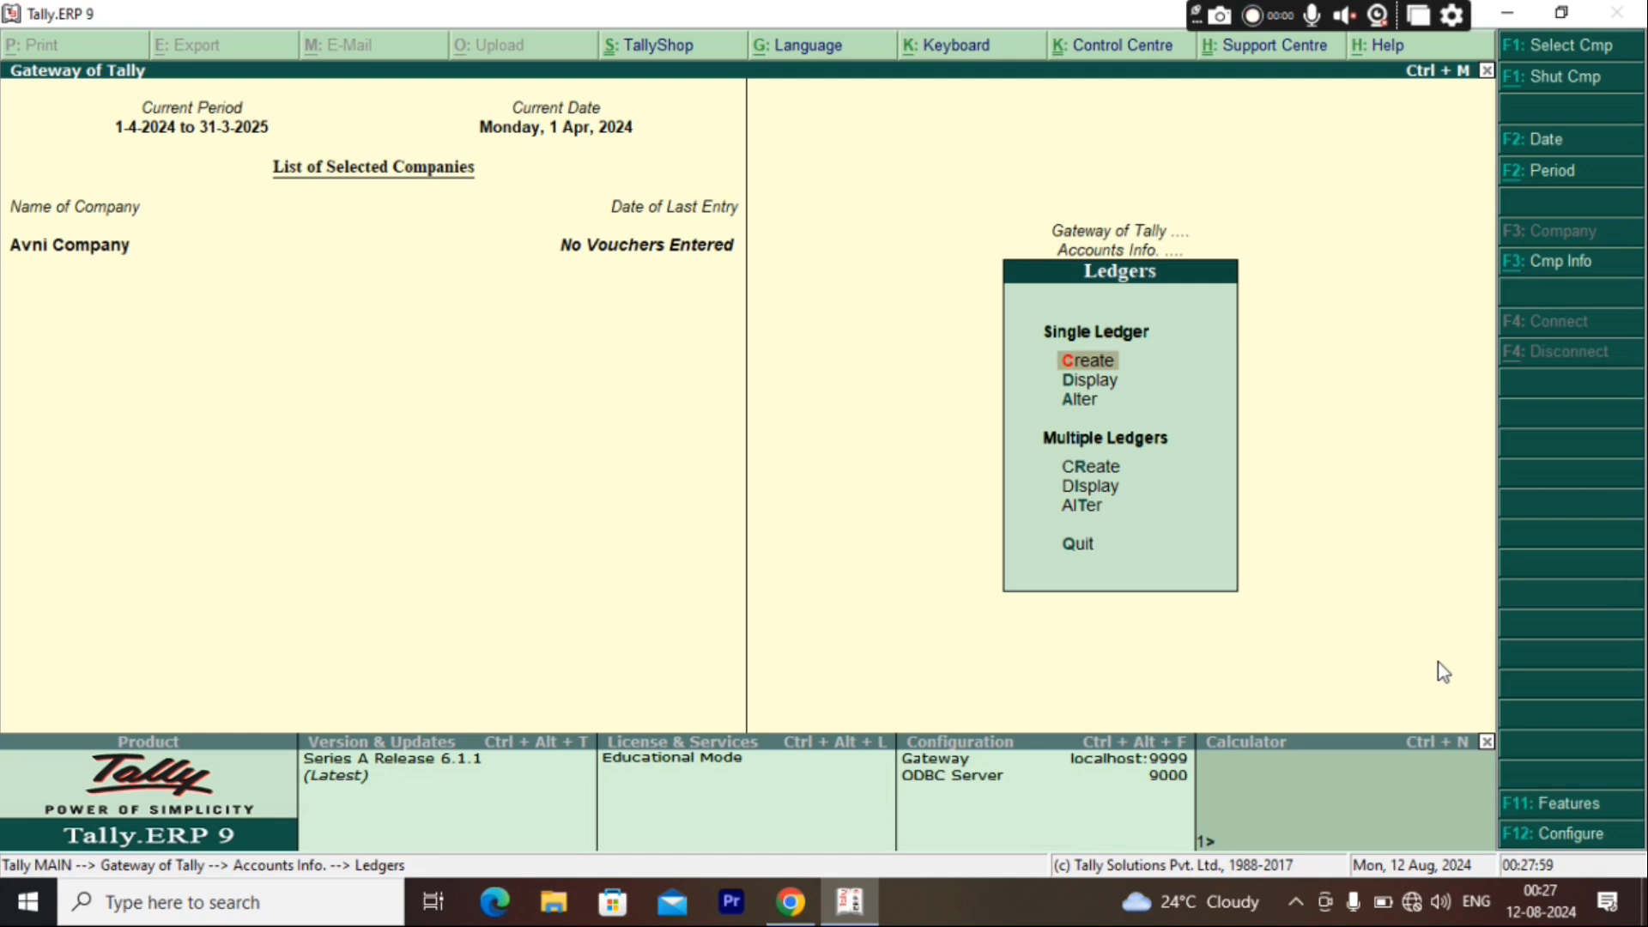
pyautogui.press('Return')
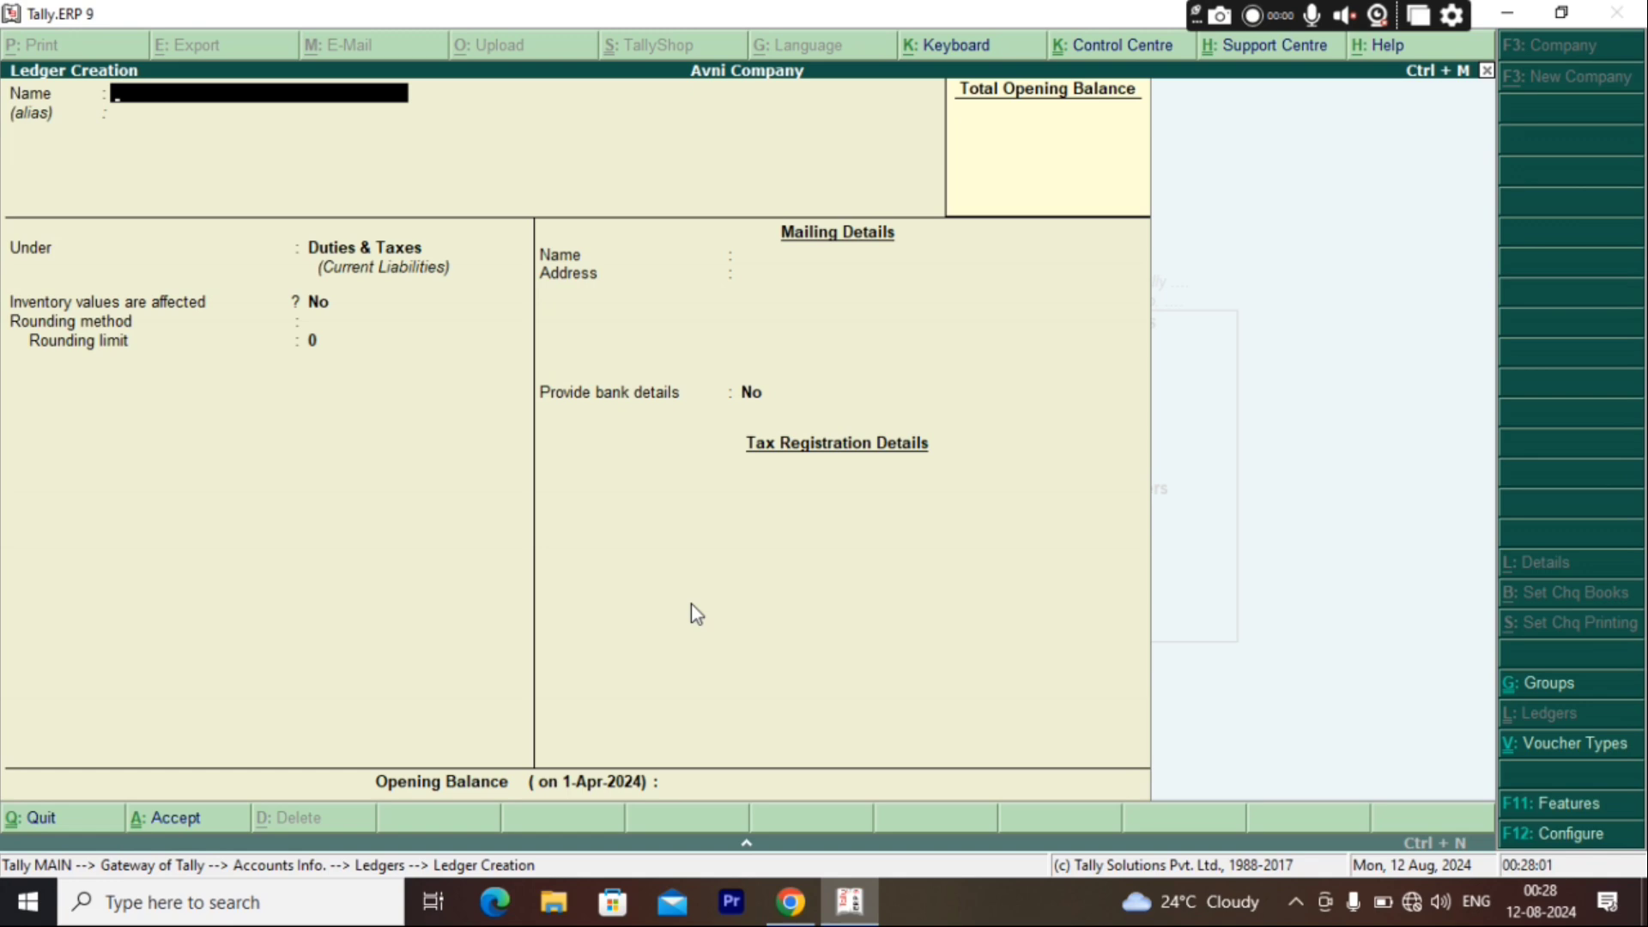
pyautogui.write('Purchase')
pyautogui.press('Return')
pyautogui.press('Return')
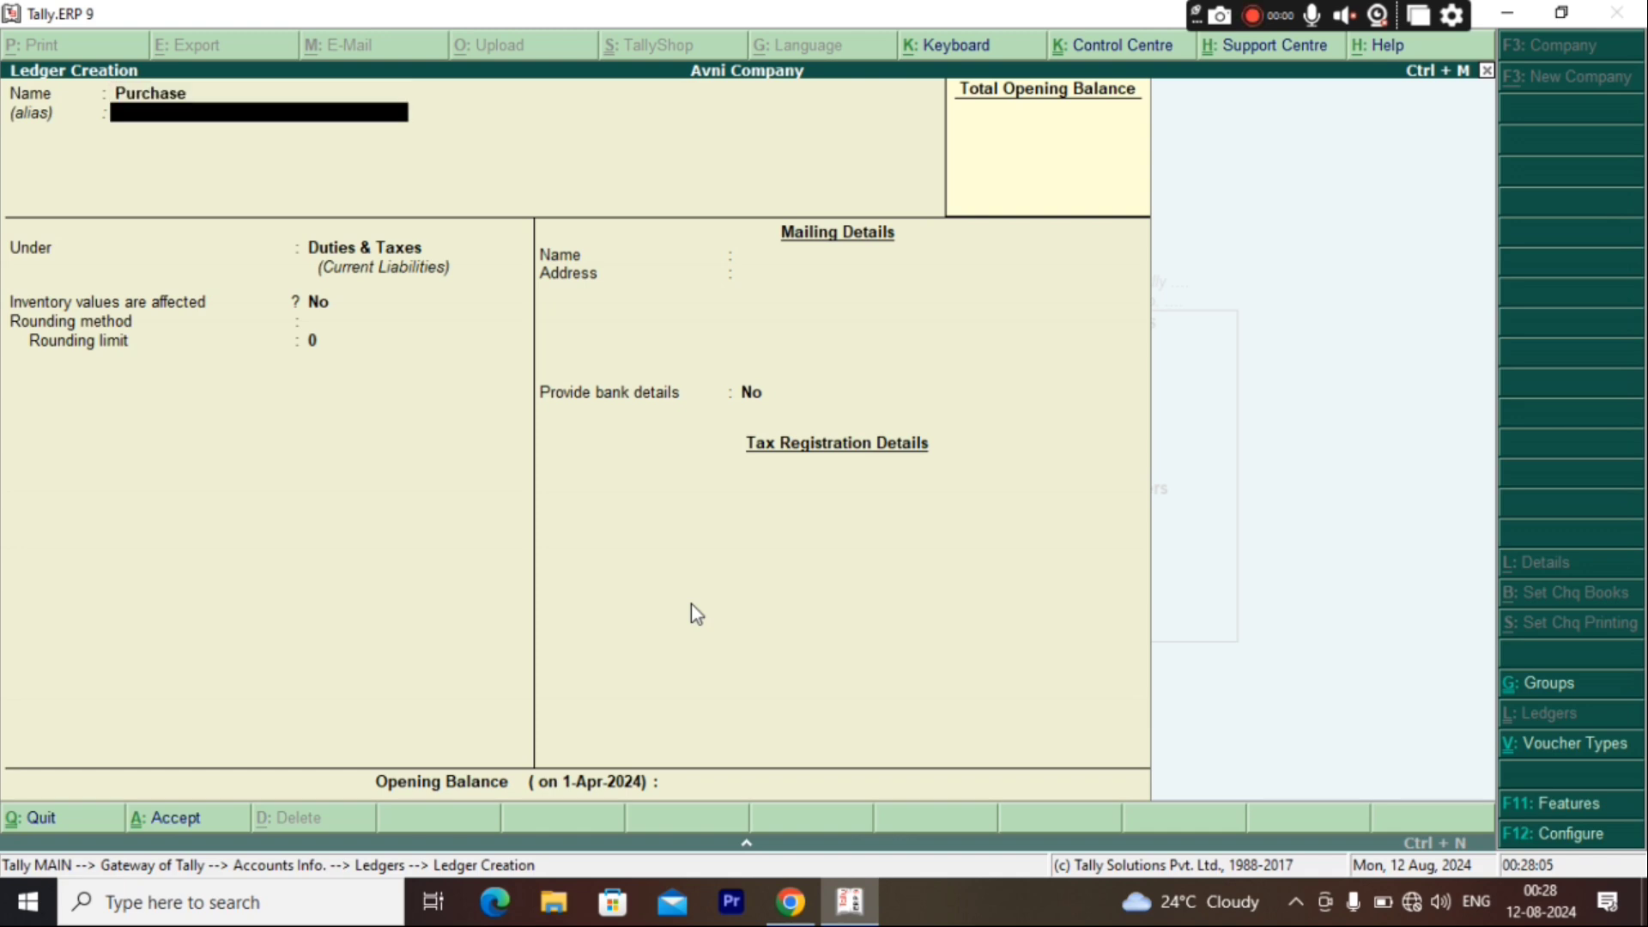
pyautogui.write('Purch')
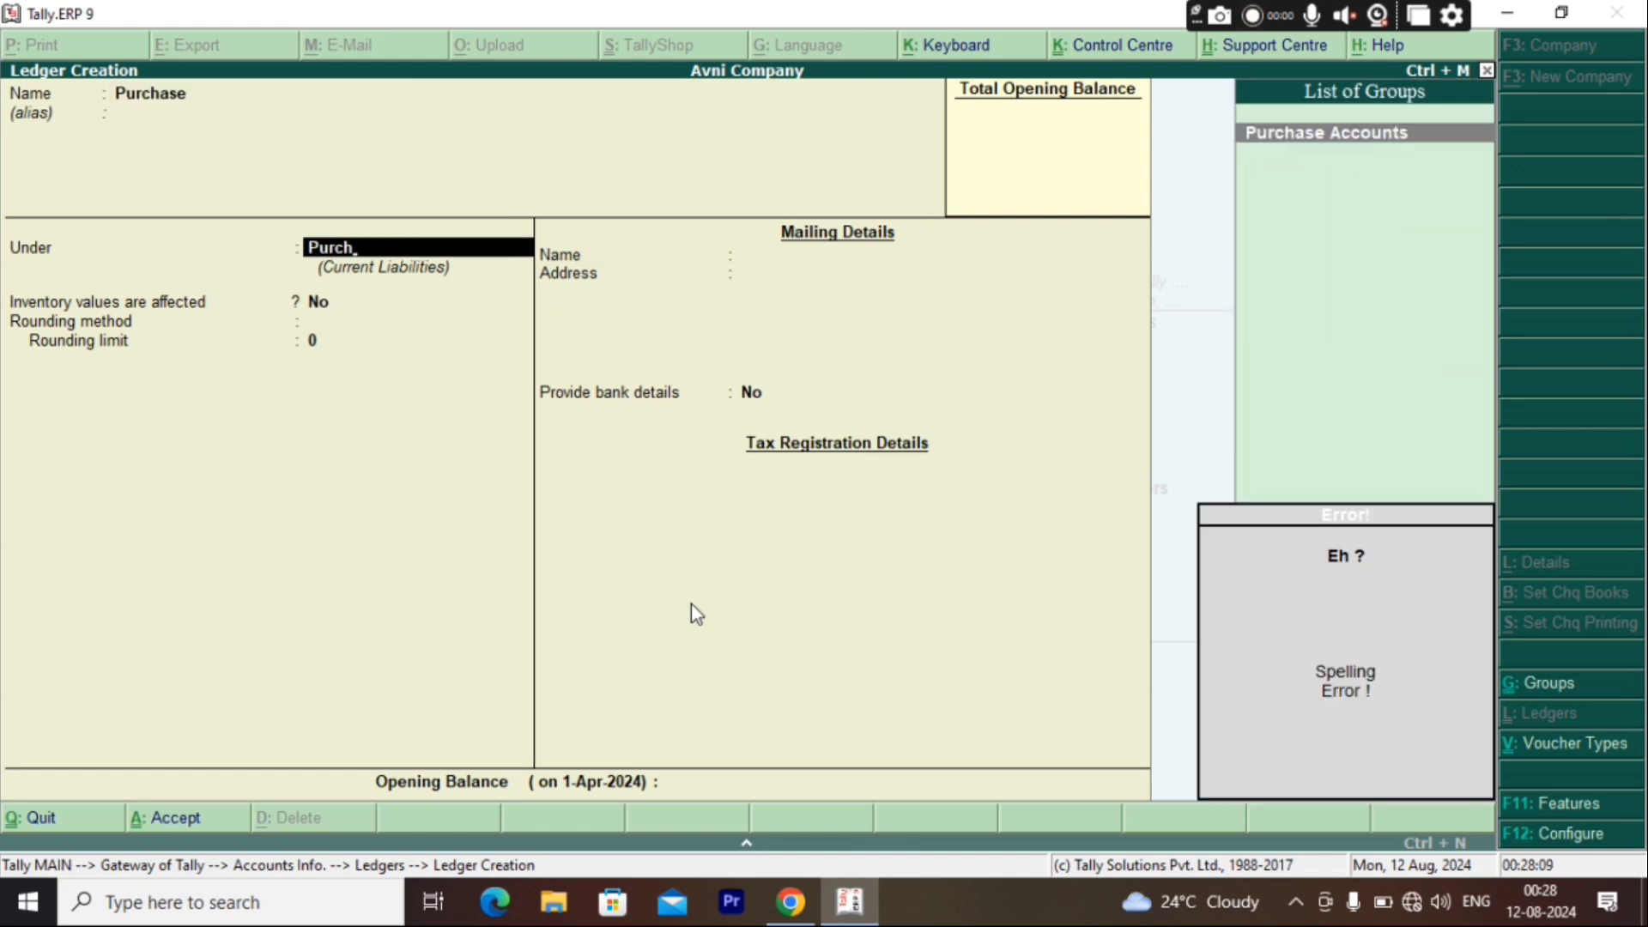
pyautogui.press('Return')
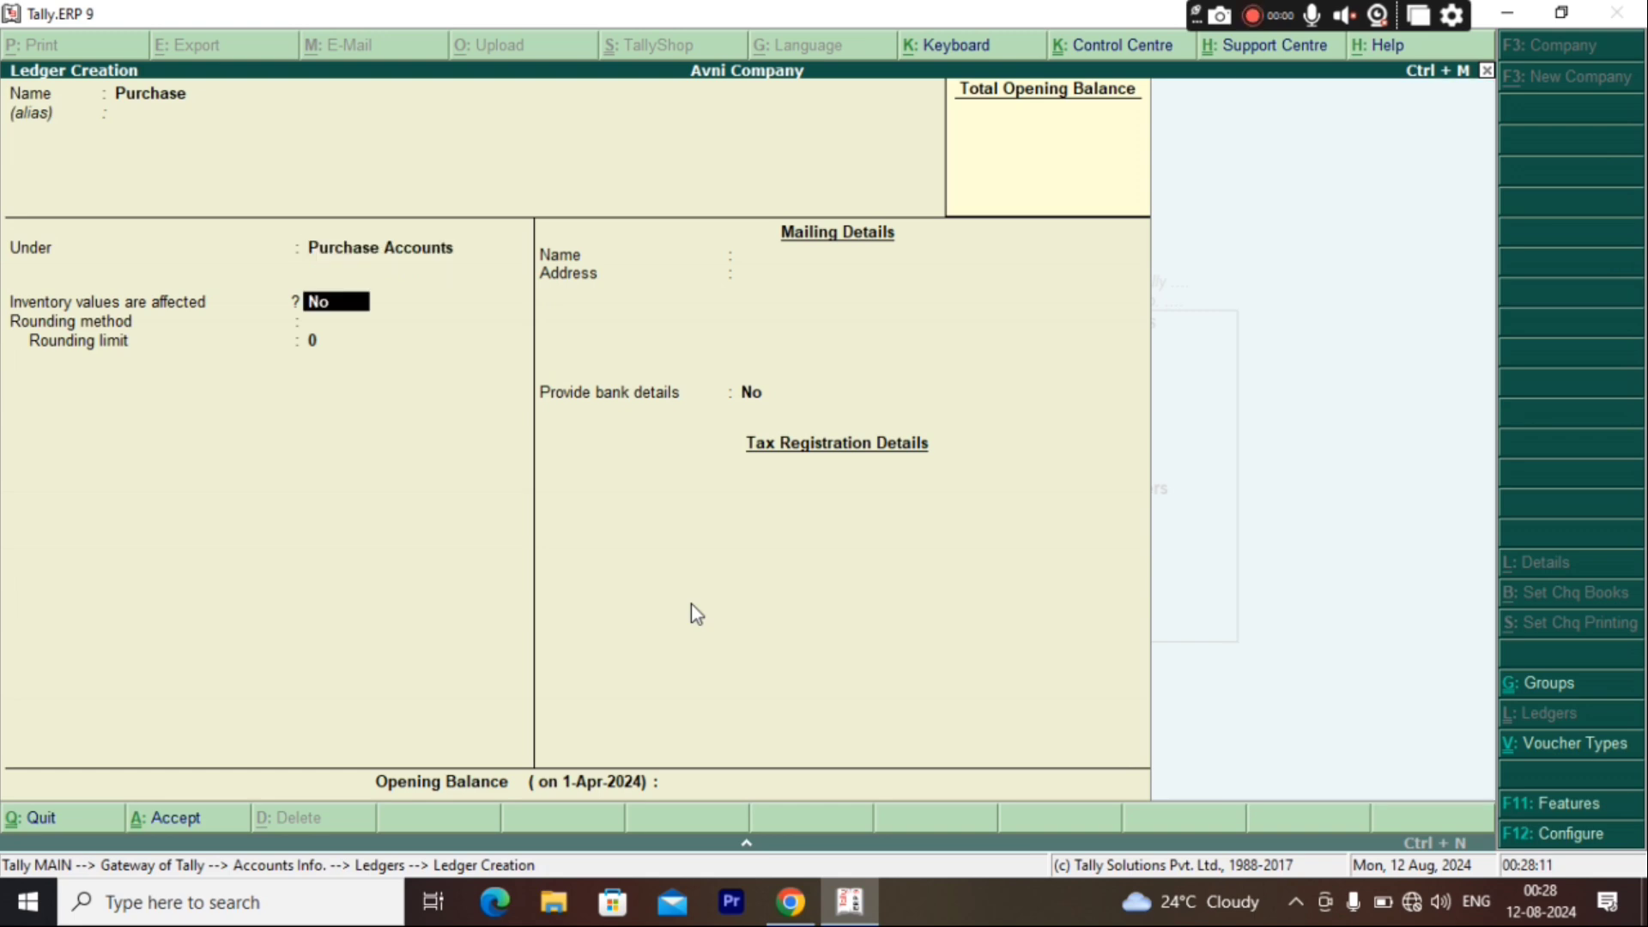
# Keep inventory values unaffected, choose Not Applicable as rounding method, provide no bank details or opening balance, and accept the ledger.
pyautogui.press('Return')
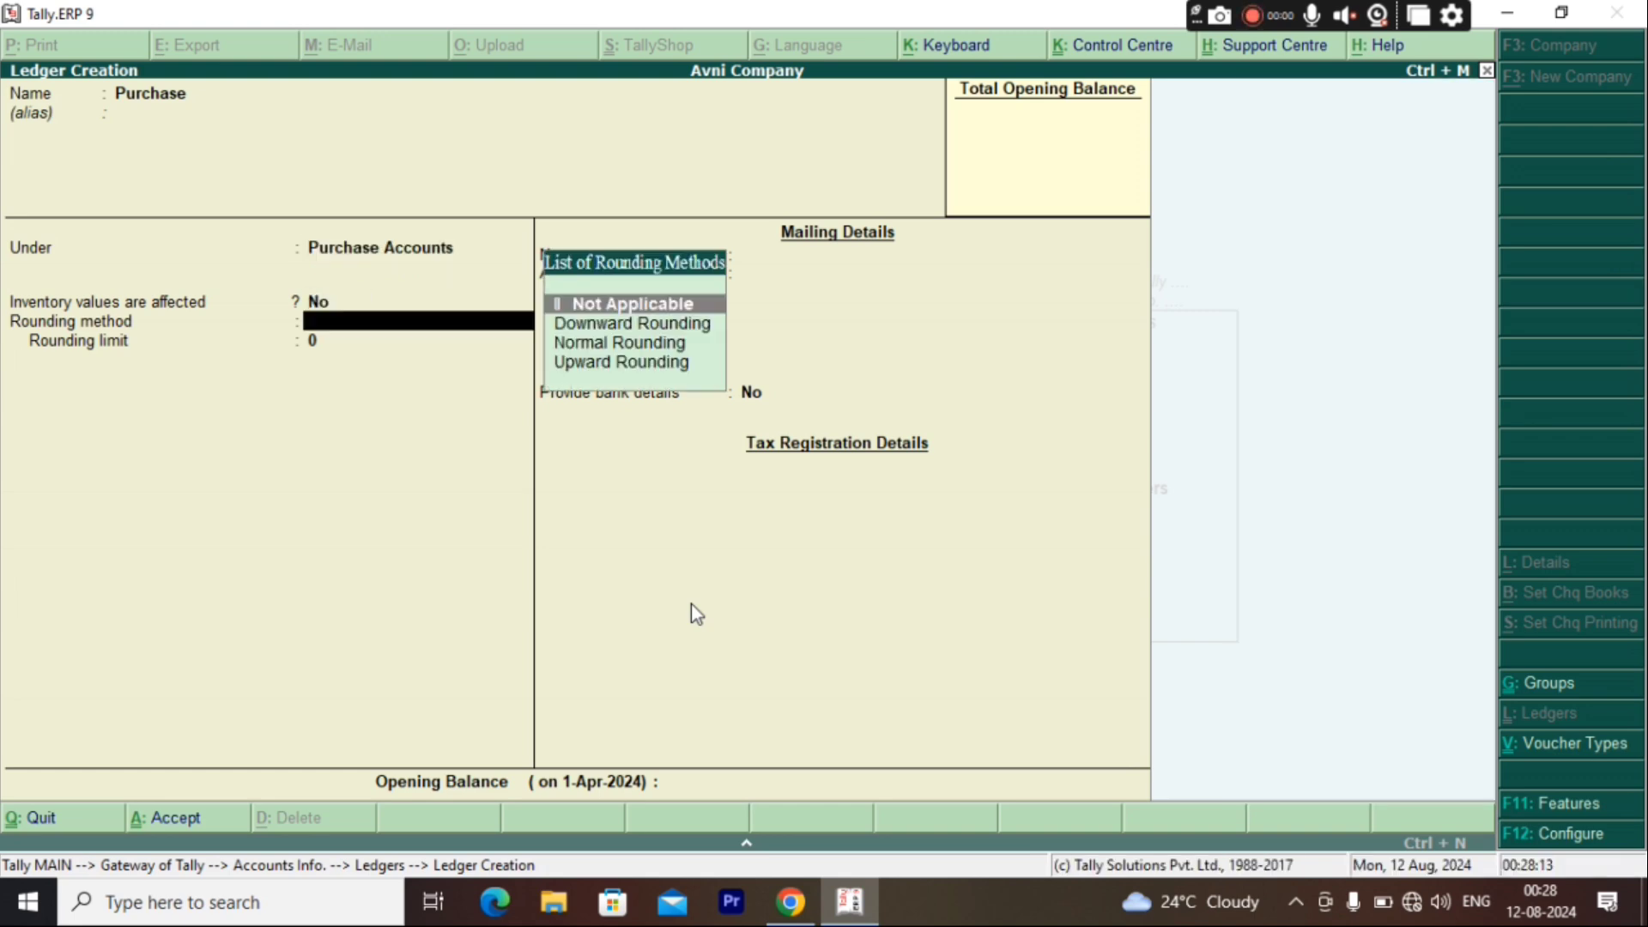
pyautogui.press('Return')
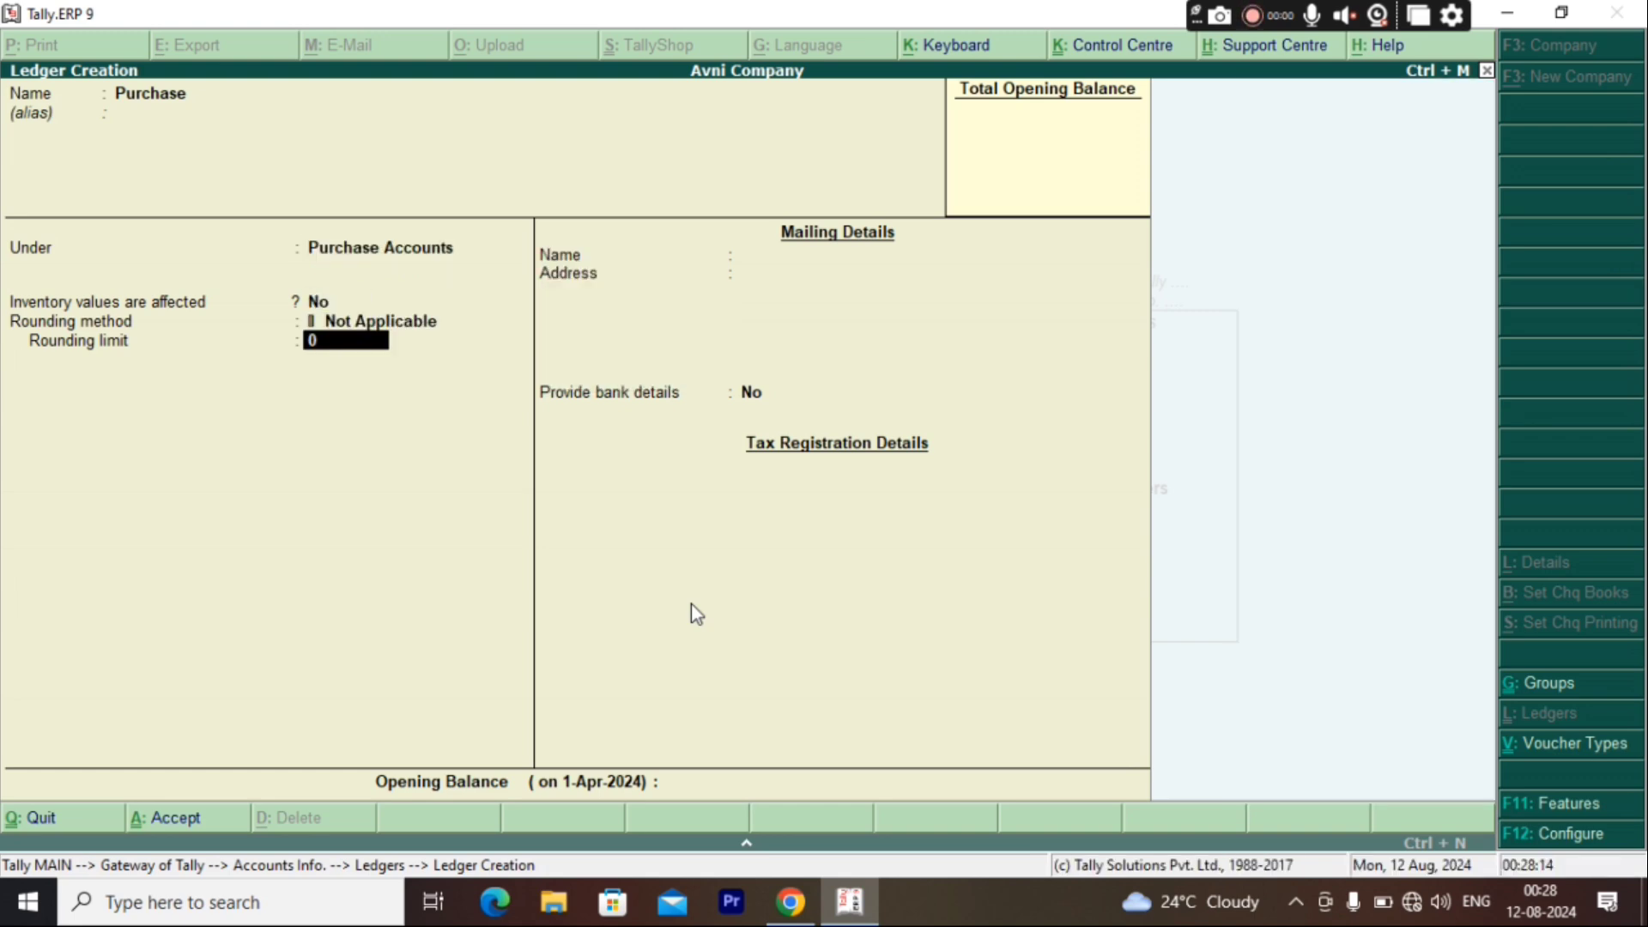
pyautogui.press('Return')
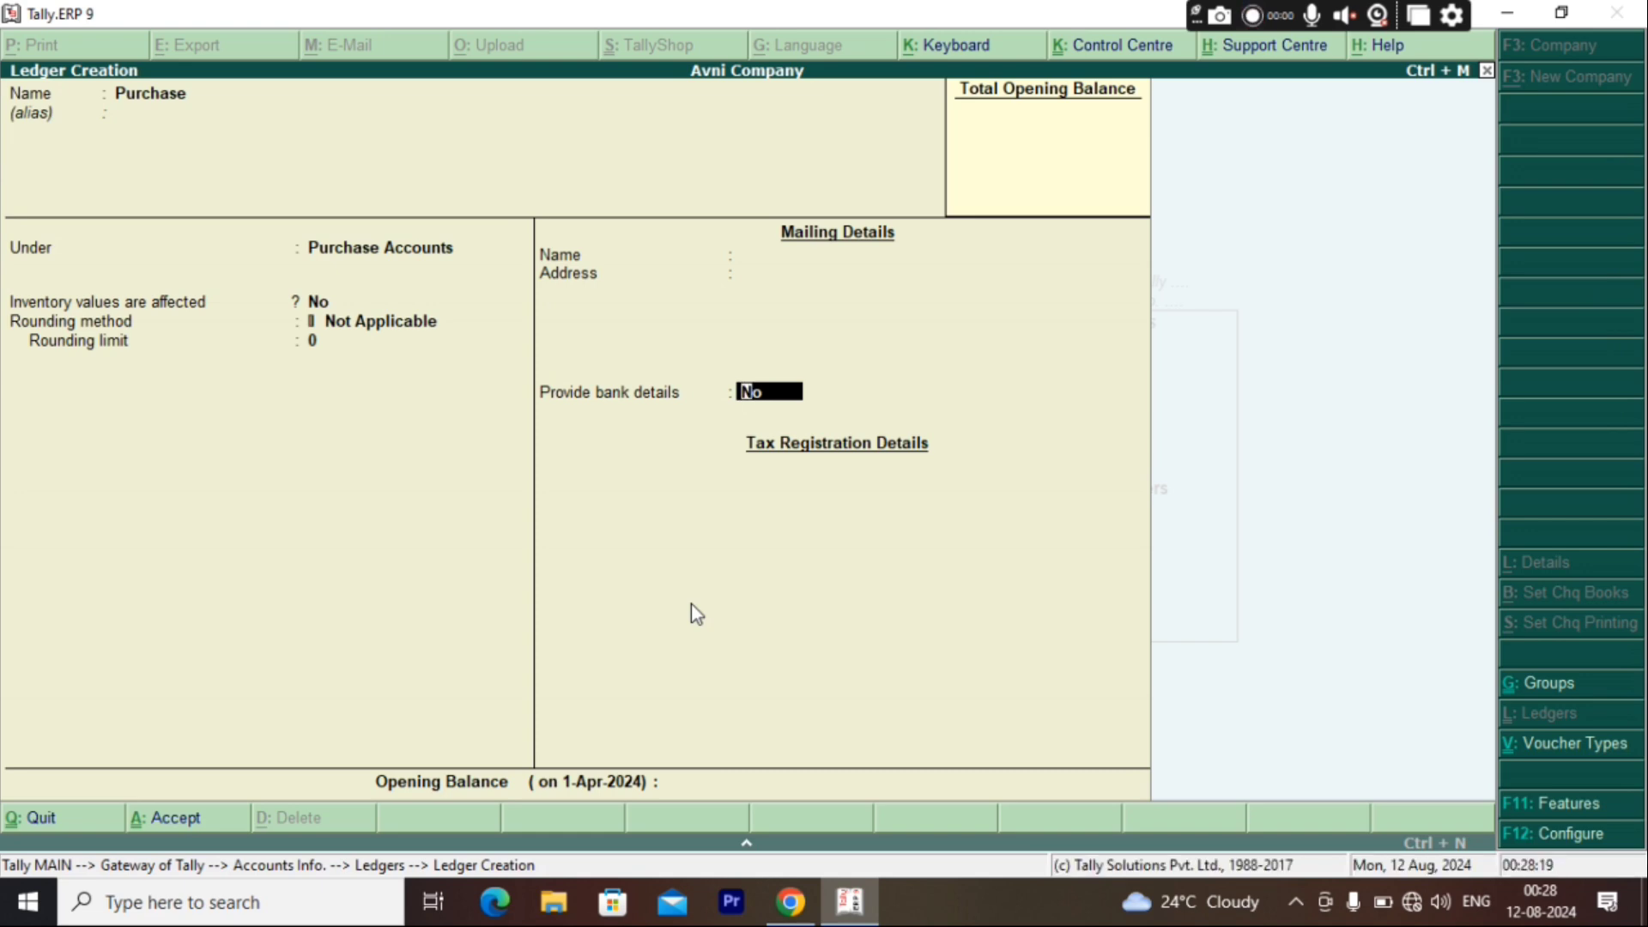
pyautogui.press('Return')
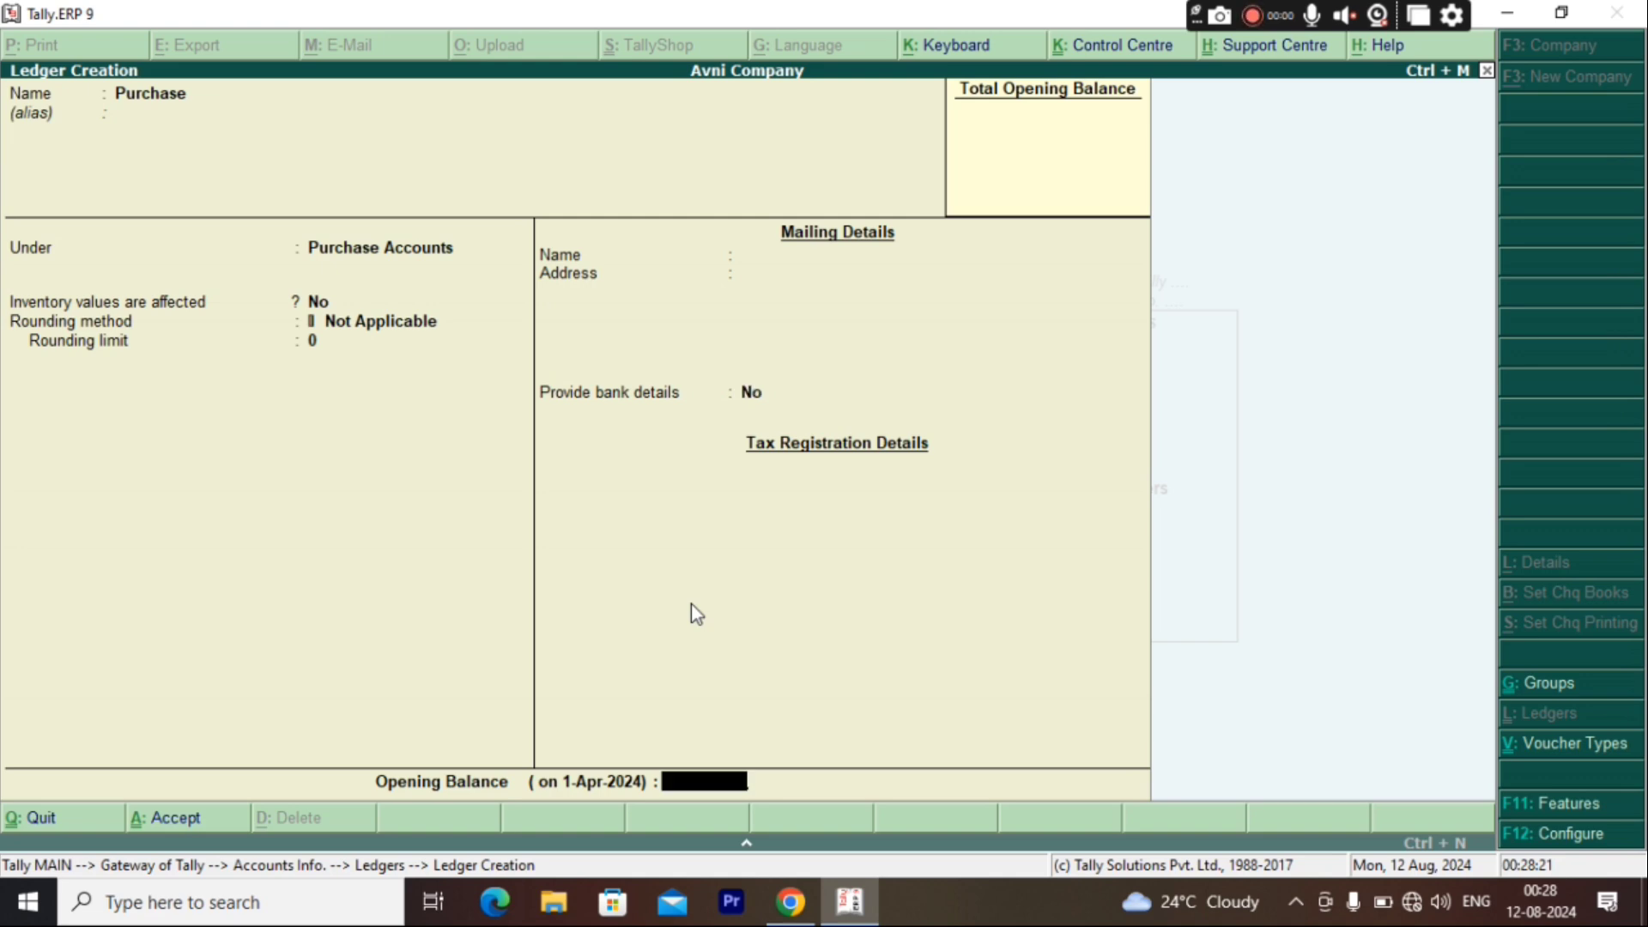
pyautogui.press('Return')
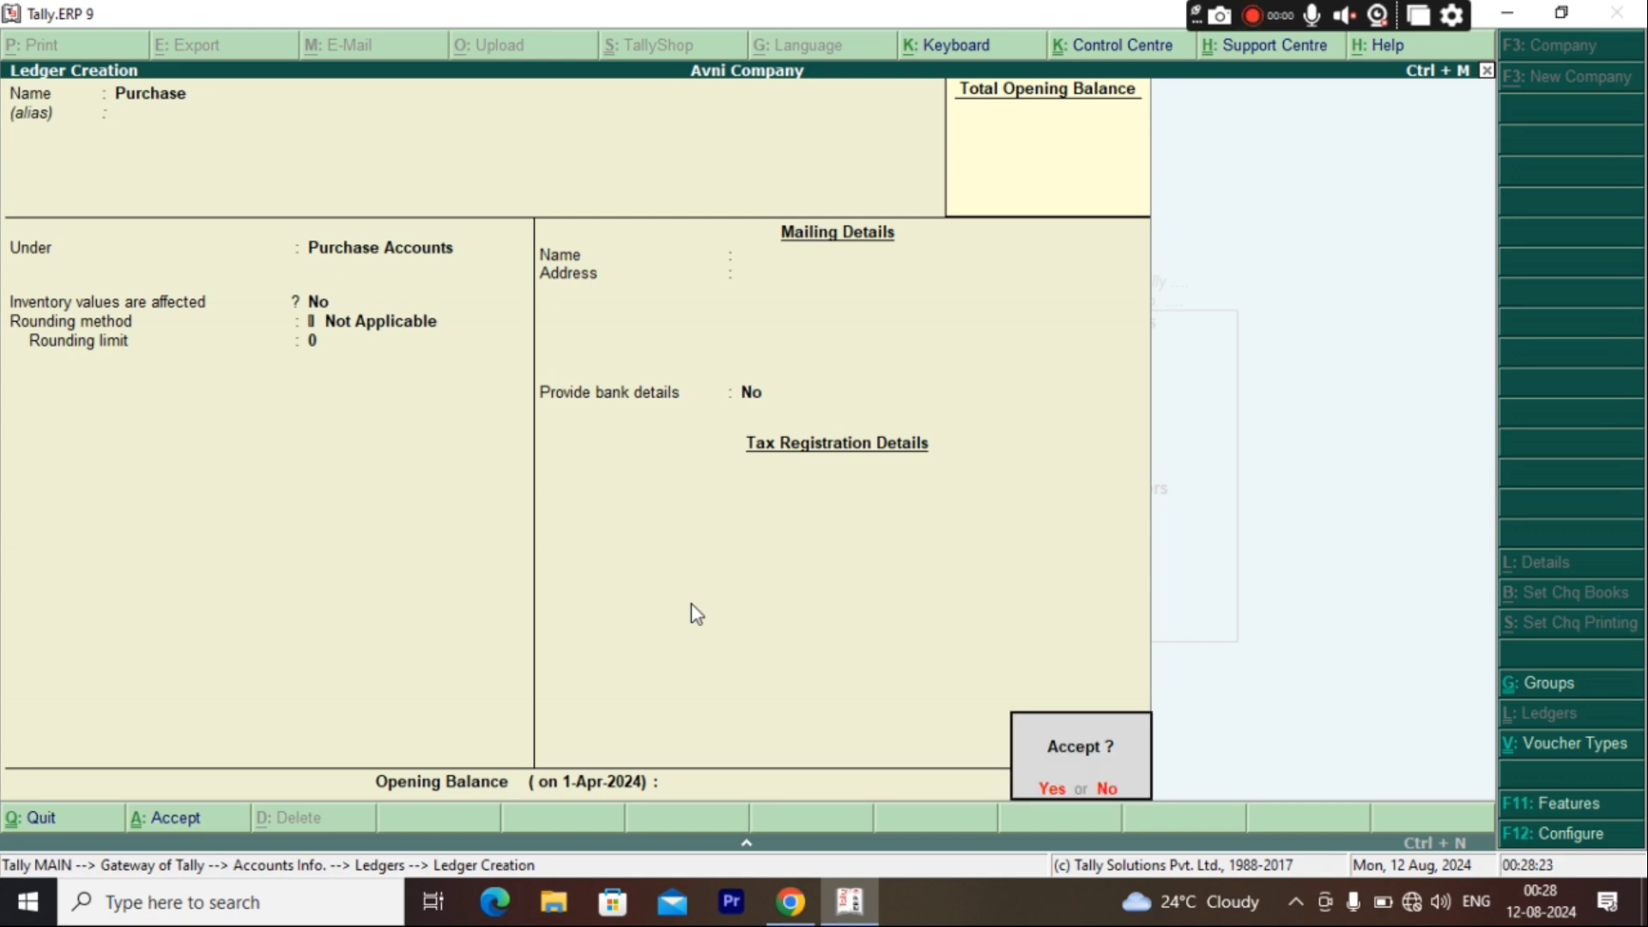
pyautogui.press('Return')
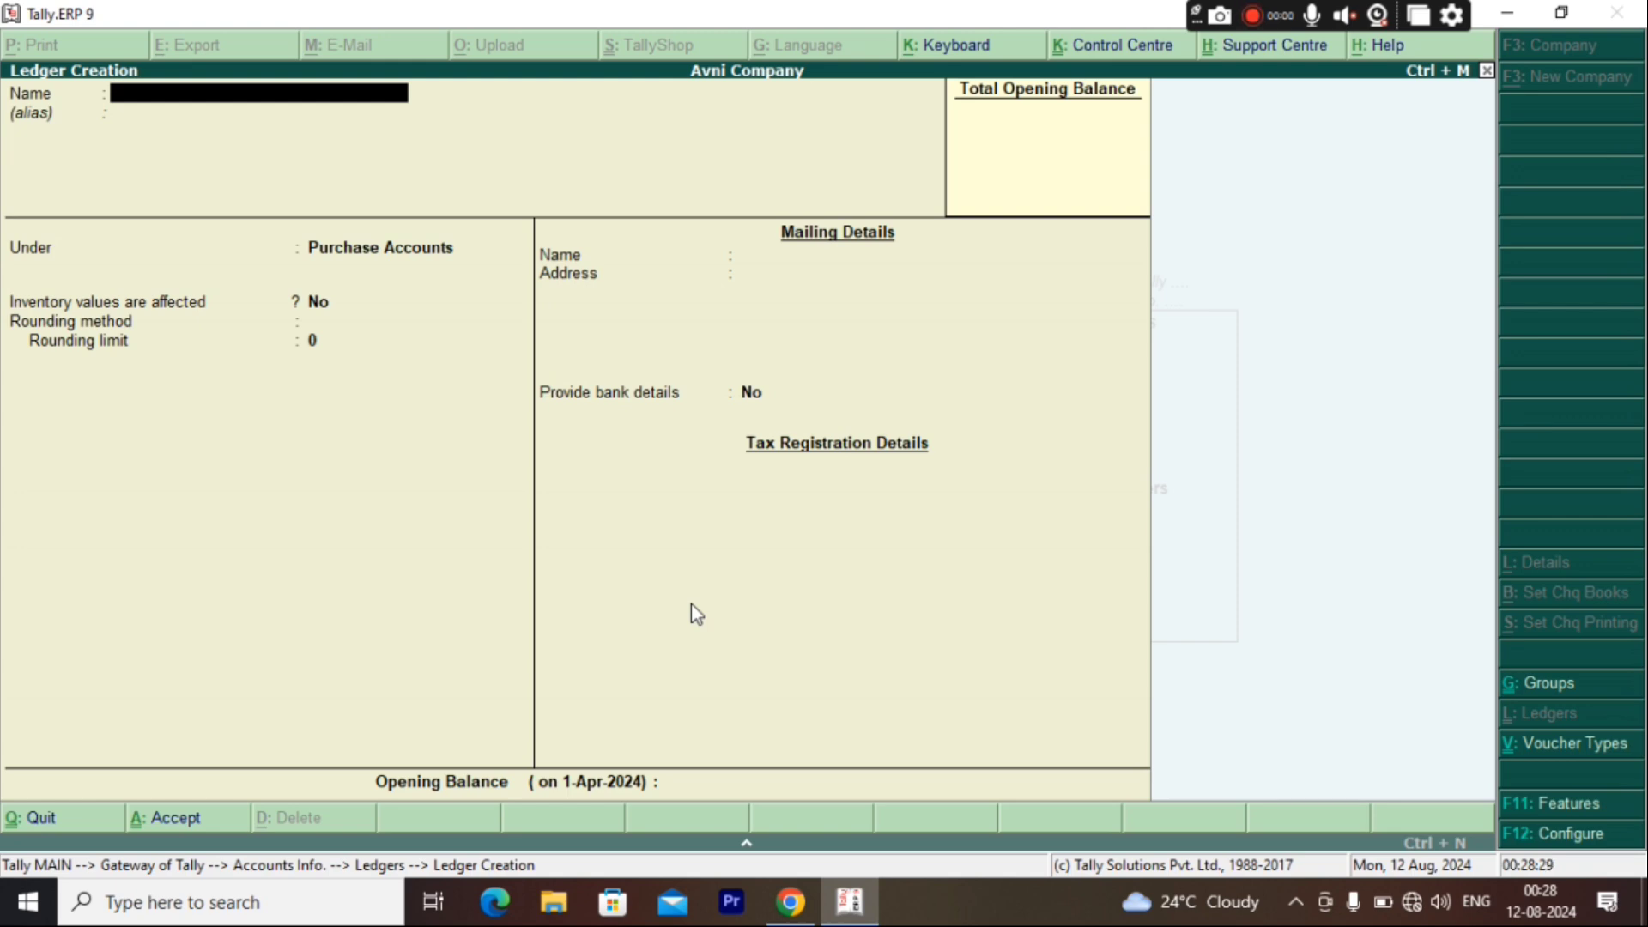
# Create another ledger named Purchase 2 under Purchase Accounts, with rounding method Not Applicable and no bank details or opening balance.
pyautogui.write('Purchase 2')
pyautogui.press('Return')
pyautogui.press('Return')
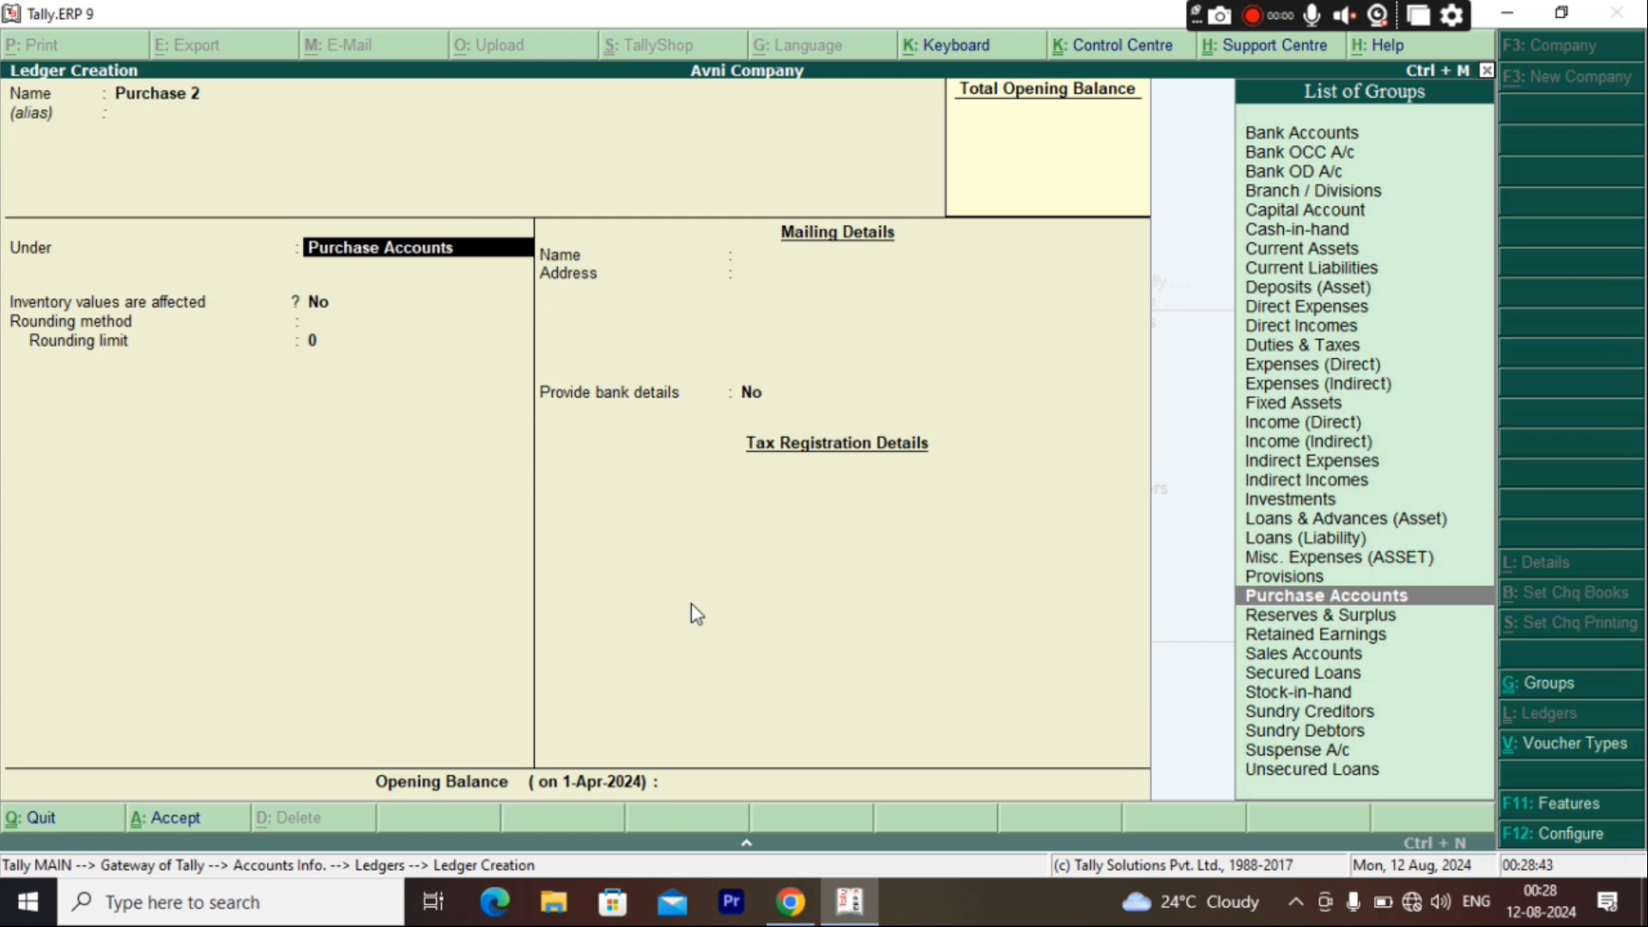
pyautogui.press('XF86AudioLowerVolume')
pyautogui.press('Return')
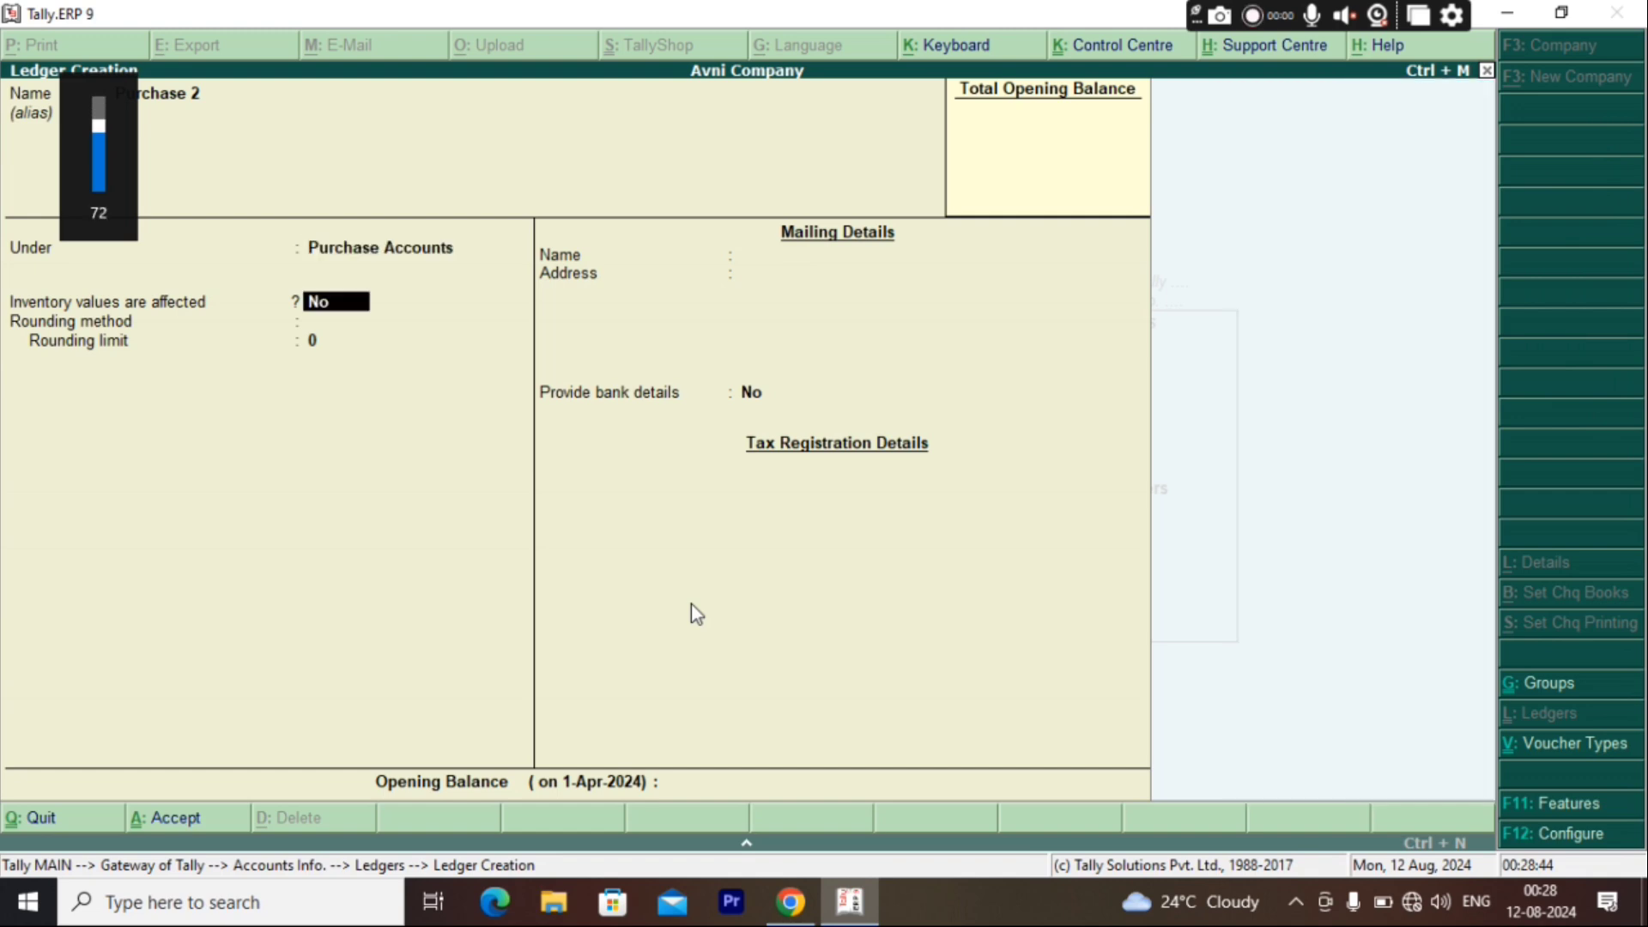
pyautogui.press('Return')
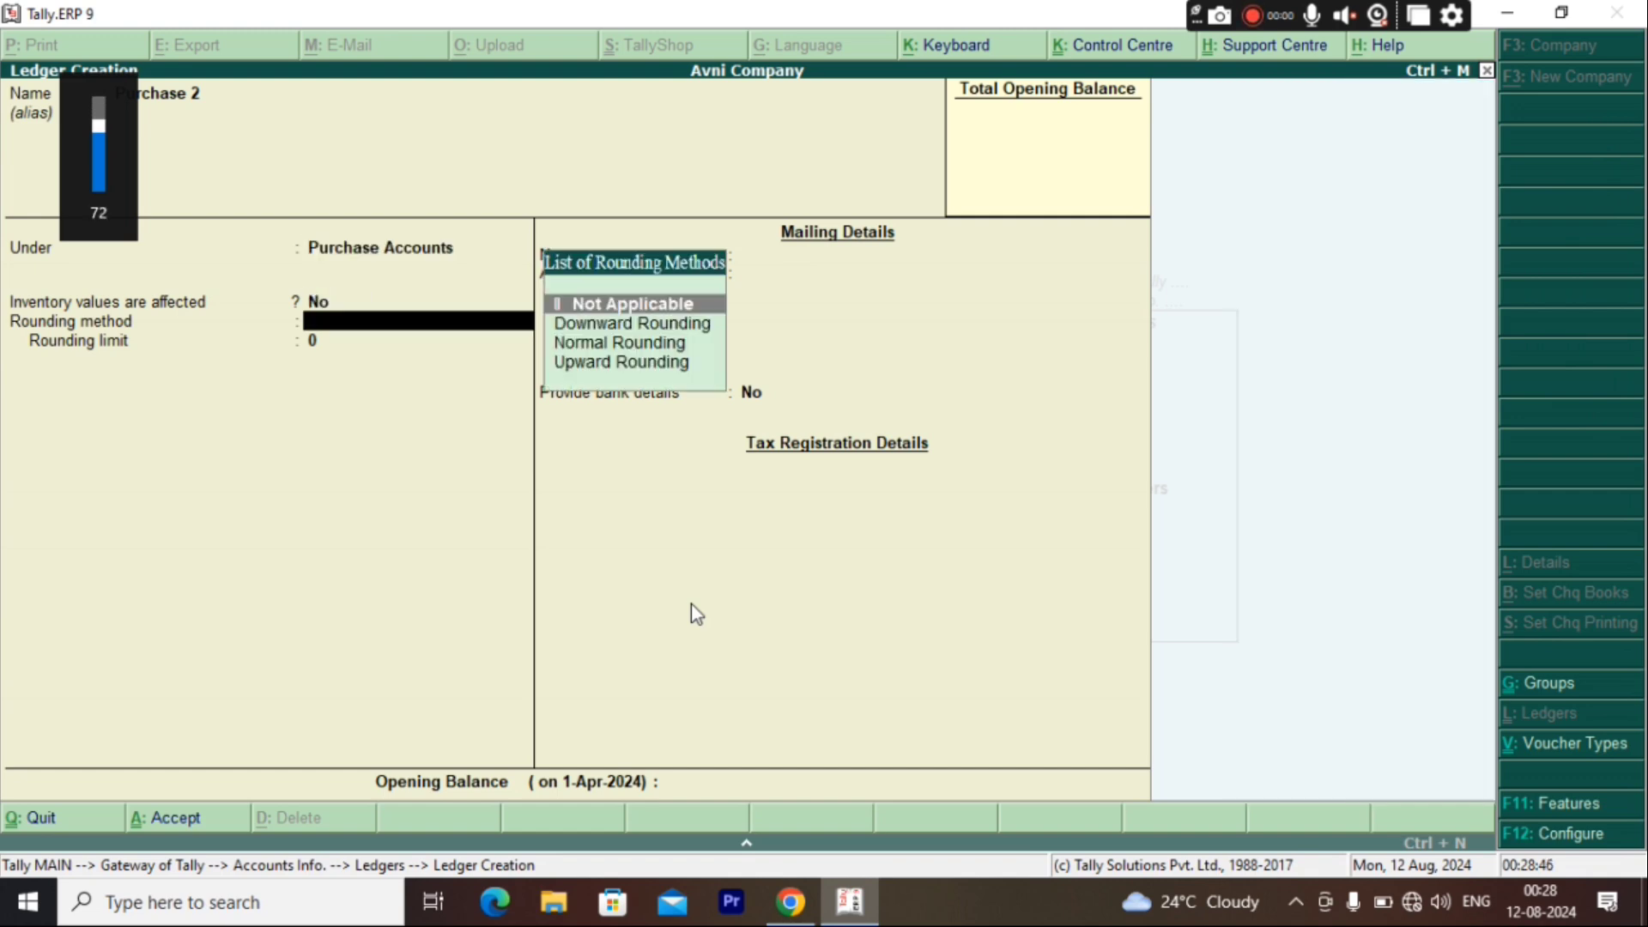
pyautogui.press('Return')
pyautogui.press('Return')
pyautogui.press('Return')
pyautogui.press('XF86AudioLowerVolume')
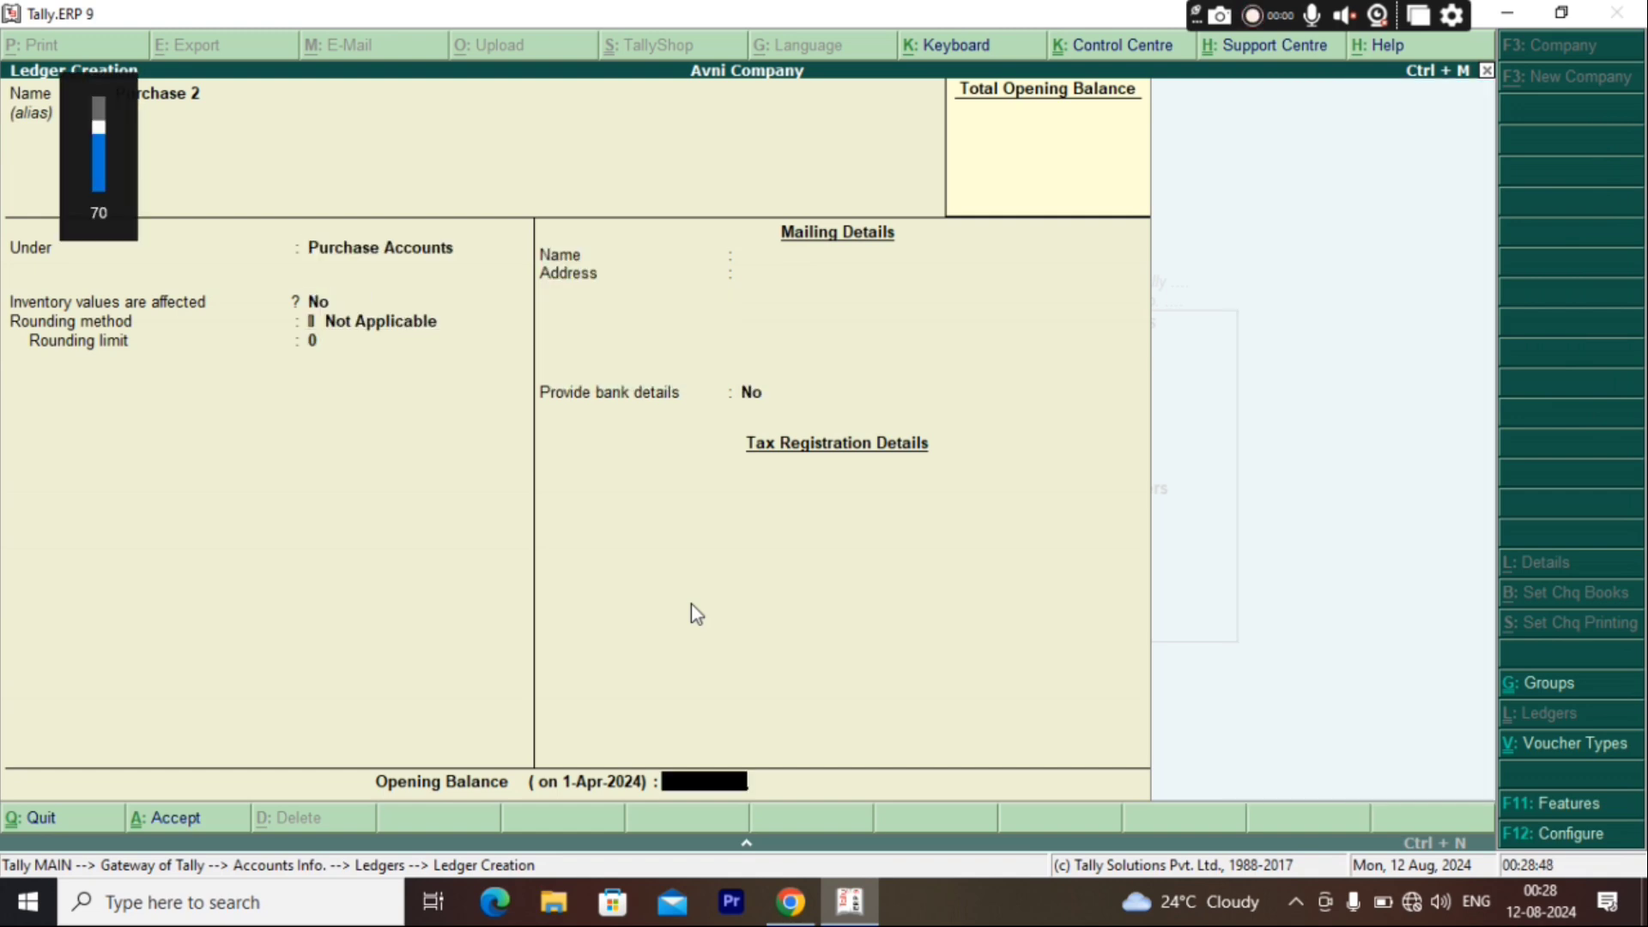
pyautogui.press('Return')
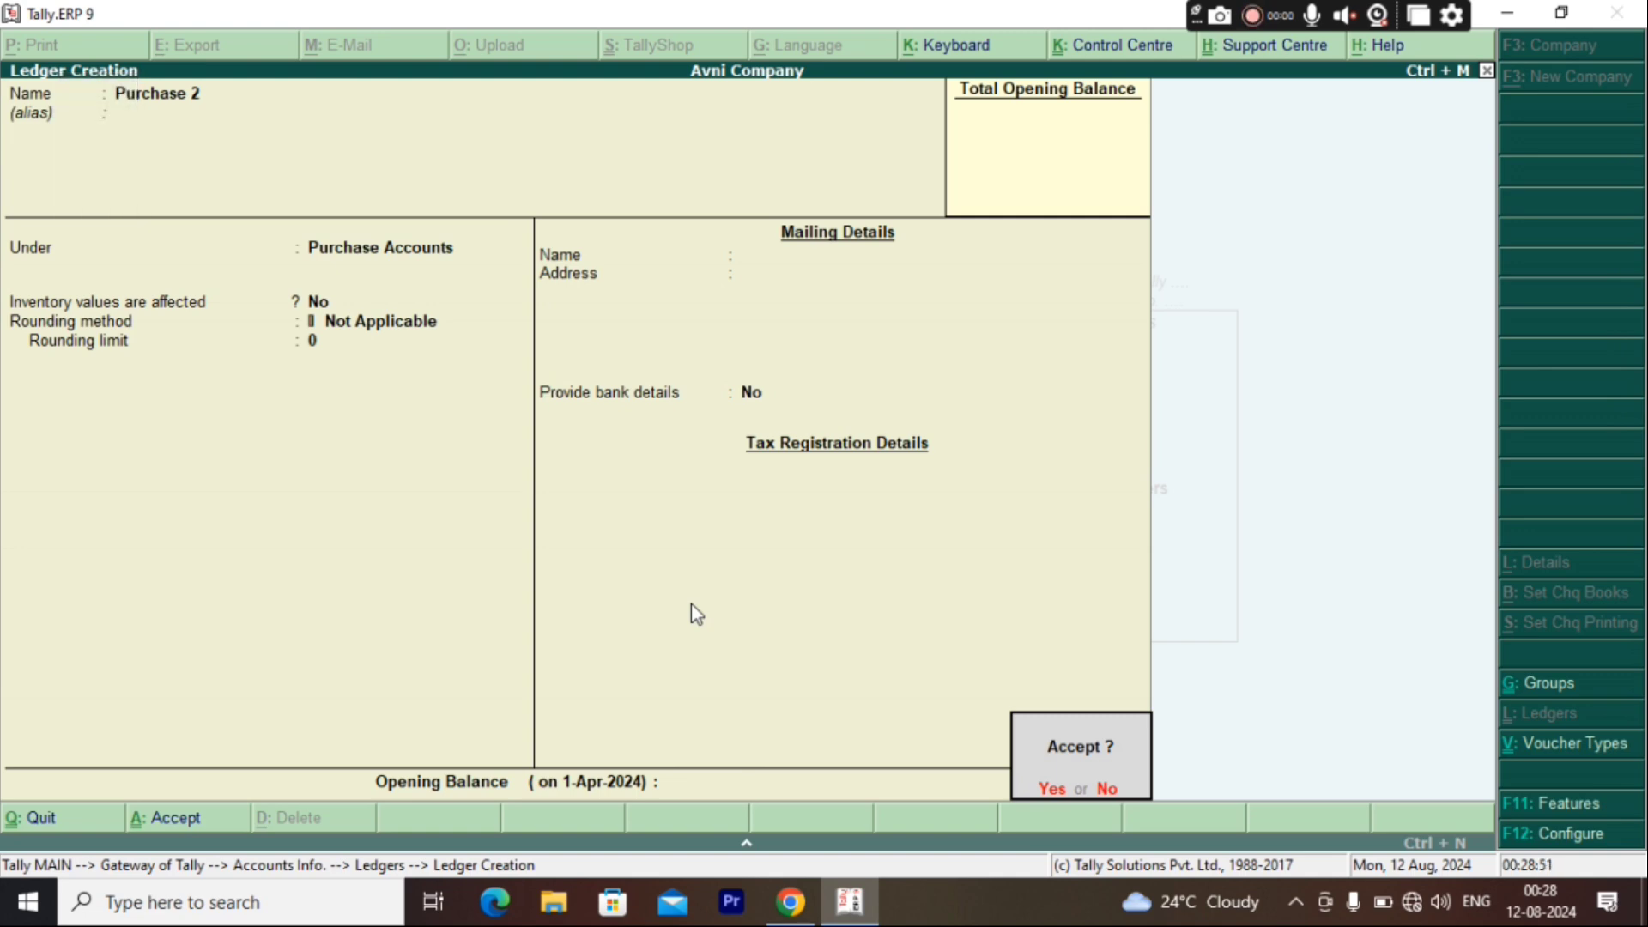
pyautogui.press('Return')
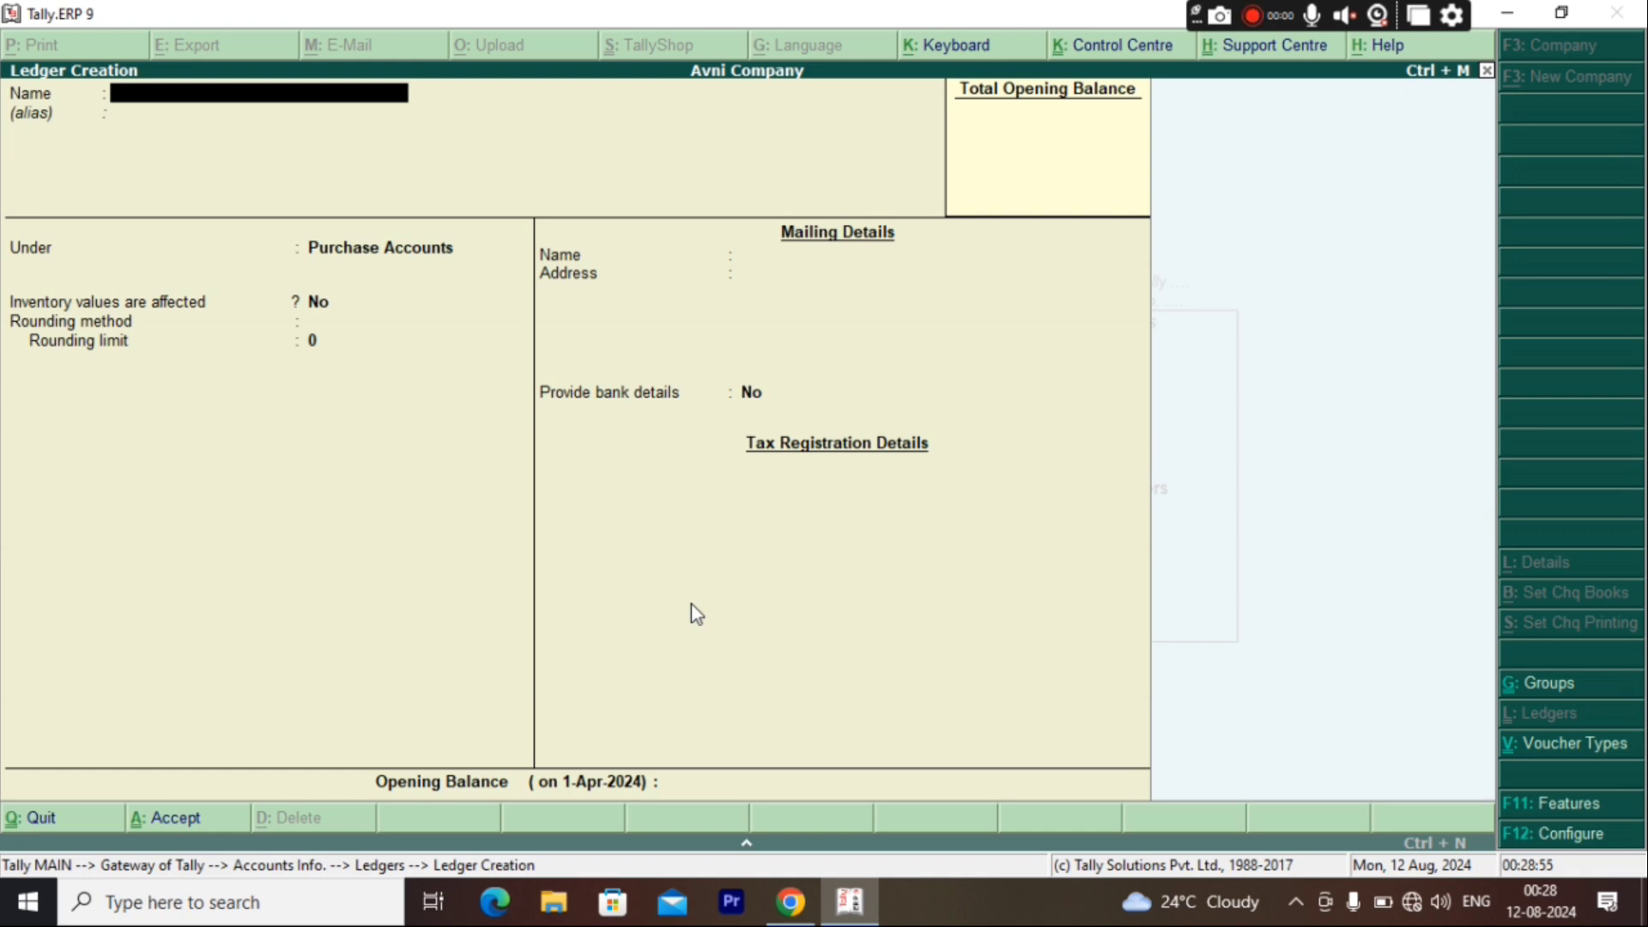
# Leave ledger creation and display the details of the Purchase ledger.
pyautogui.press('Escape')
pyautogui.press('Return')
pyautogui.press('Down')
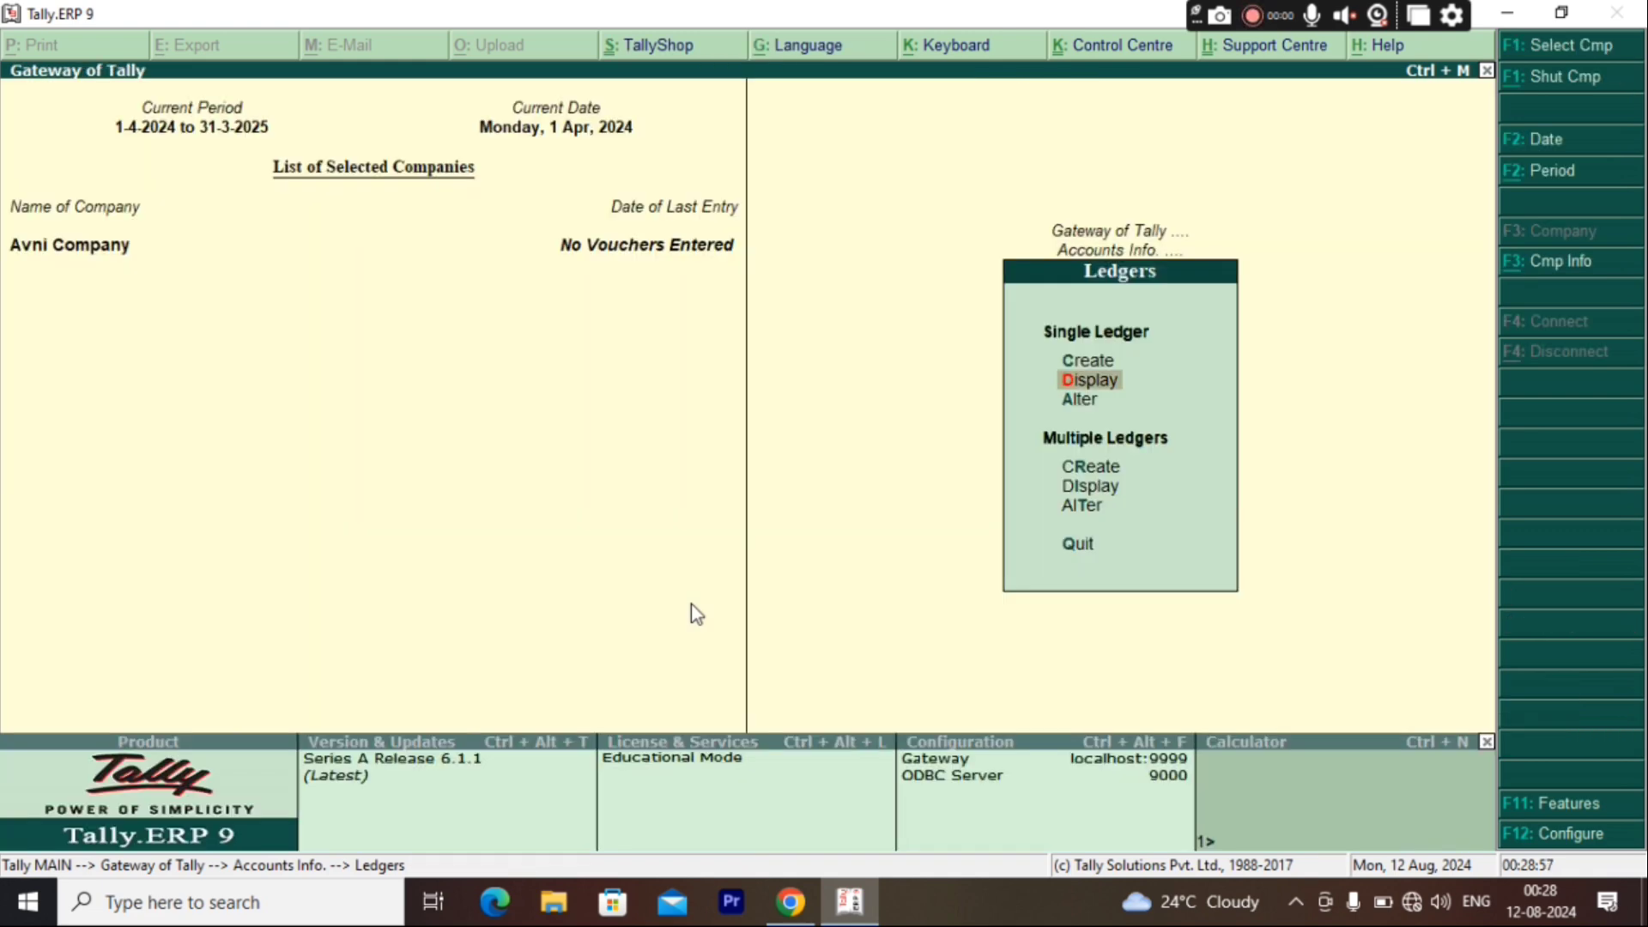
pyautogui.press('Return')
pyautogui.press('Down')
pyautogui.press('Down')
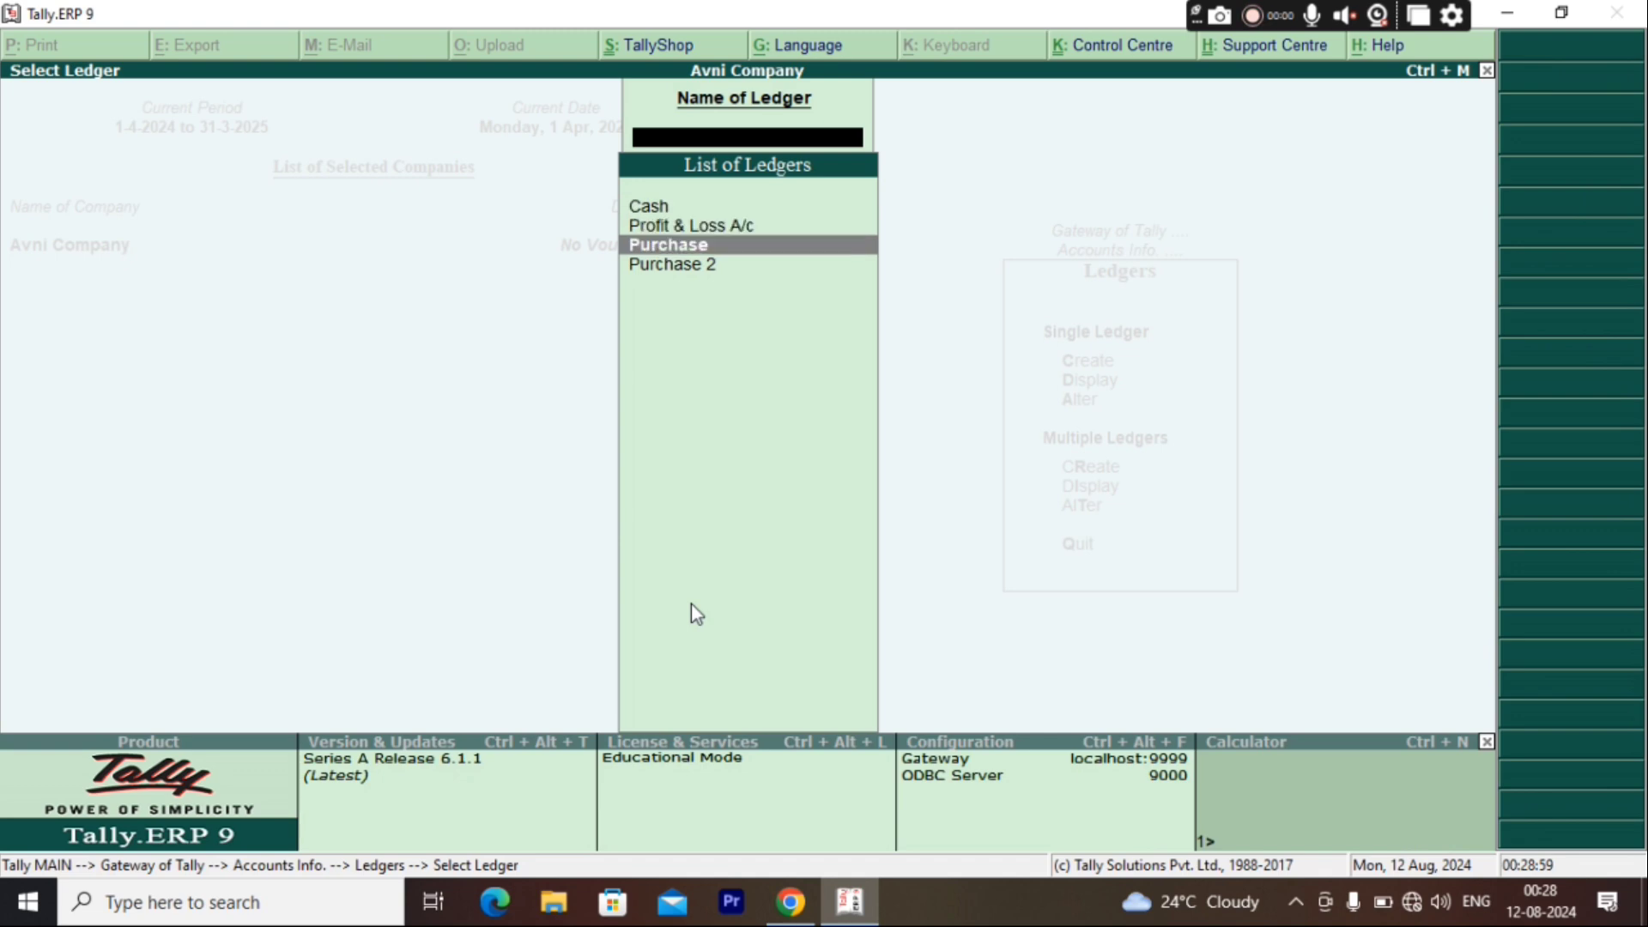
pyautogui.press('Return')
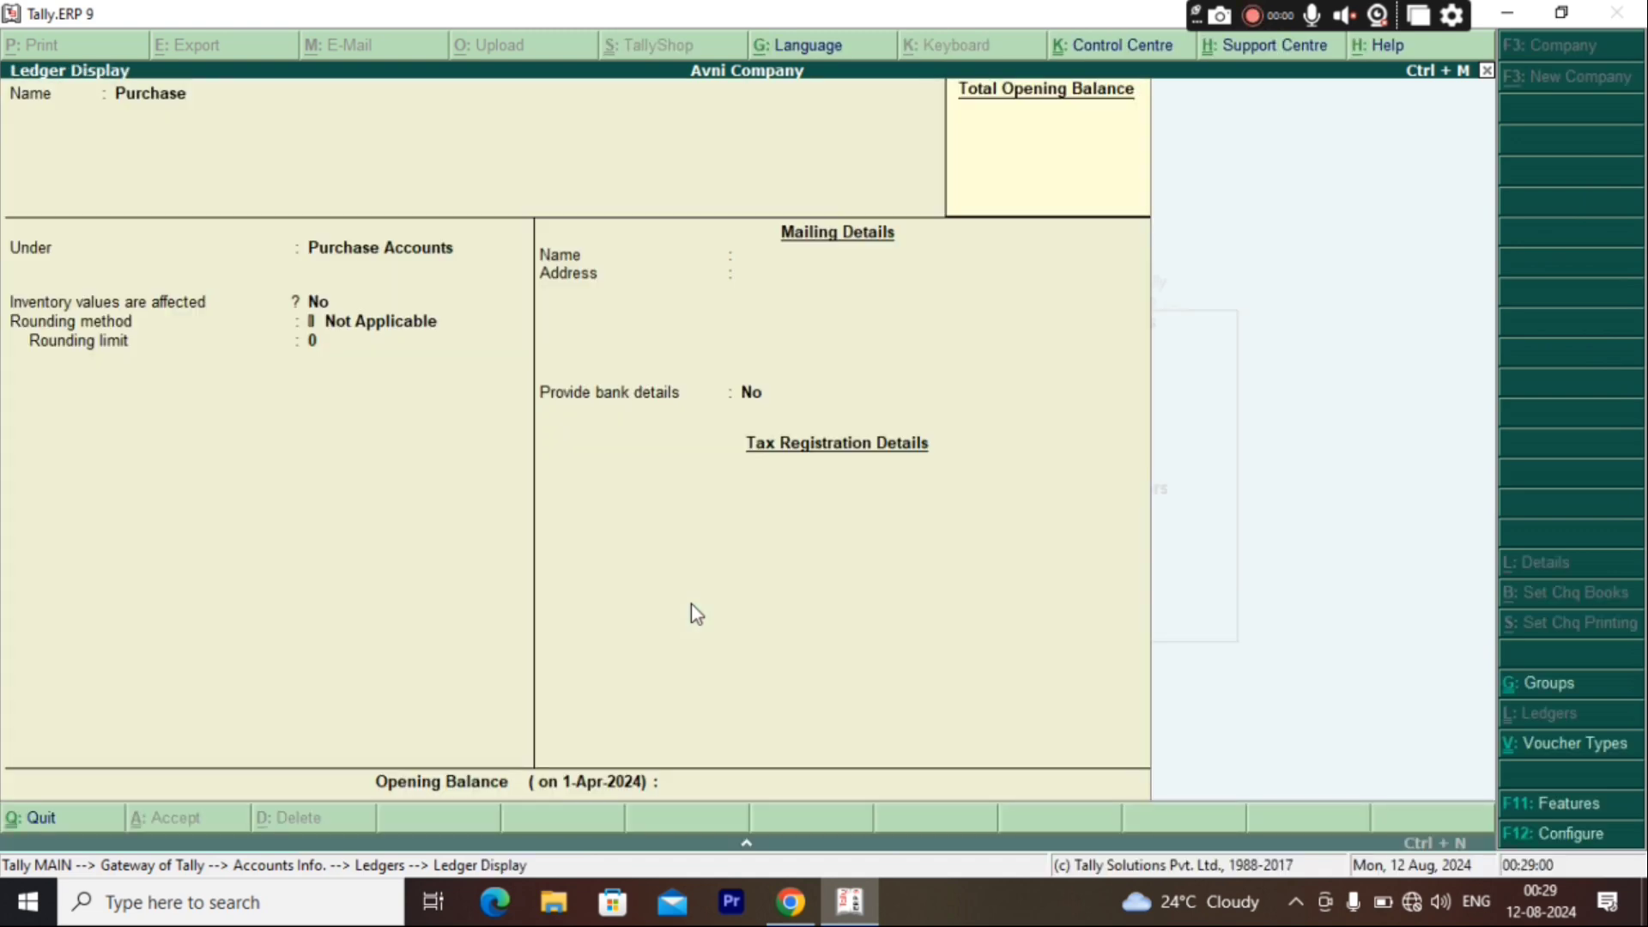
pyautogui.press('Escape')
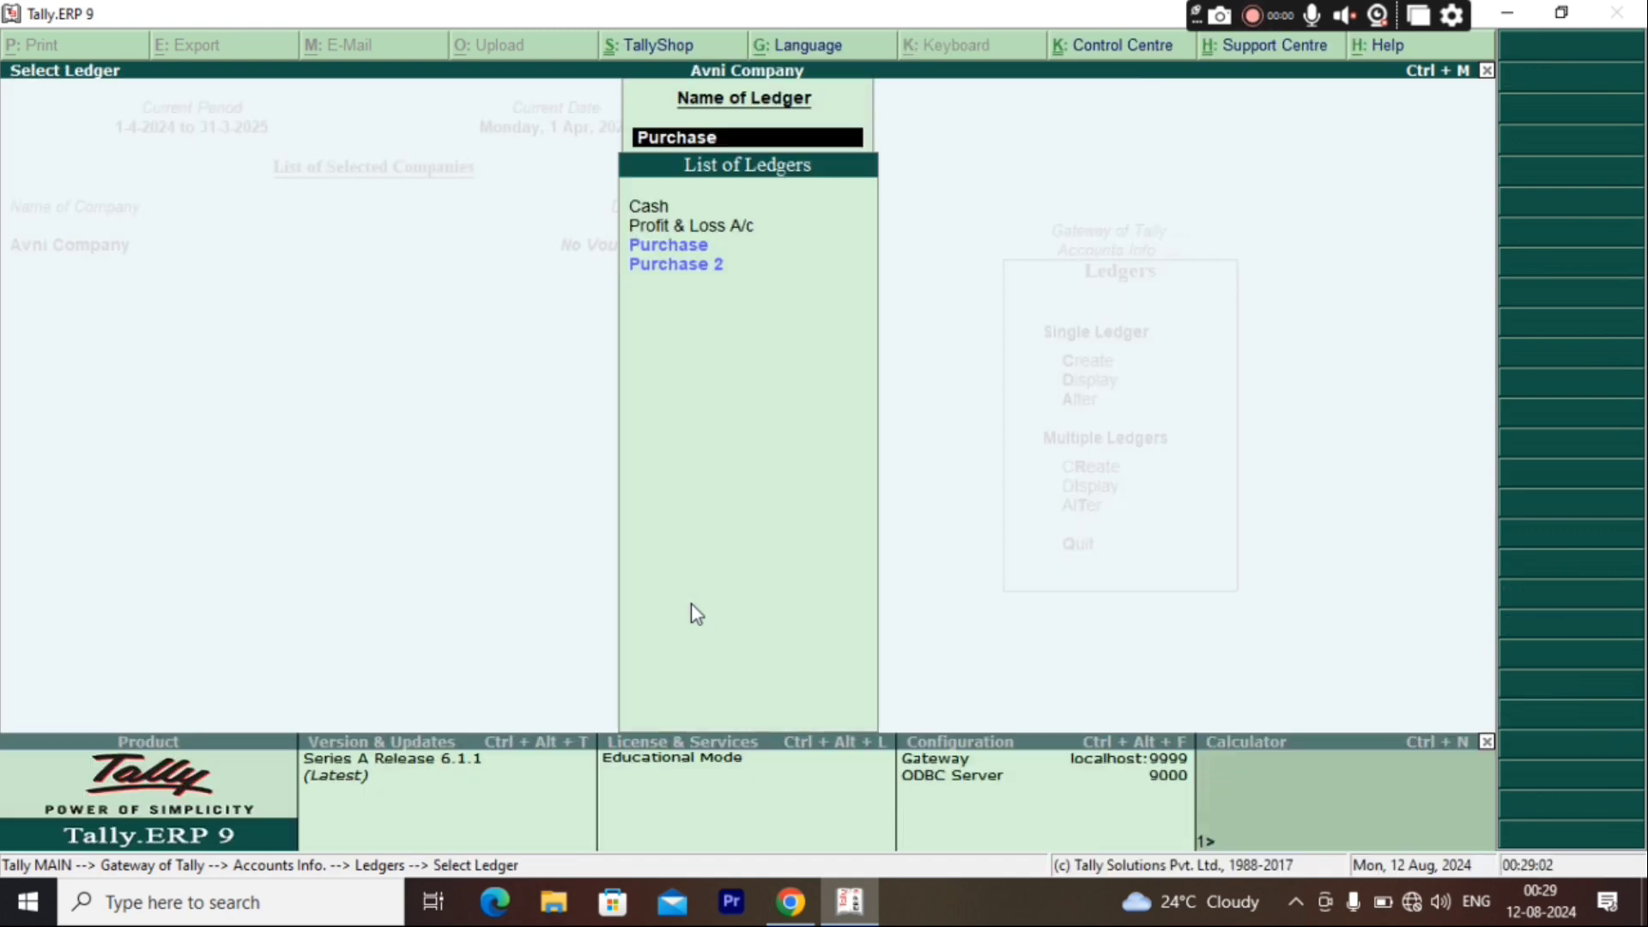
# Leave the ledger display and open the Purchase ledger for alteration.
pyautogui.press('Escape')
pyautogui.press('Escape')
pyautogui.press('Down')
pyautogui.press('Down')
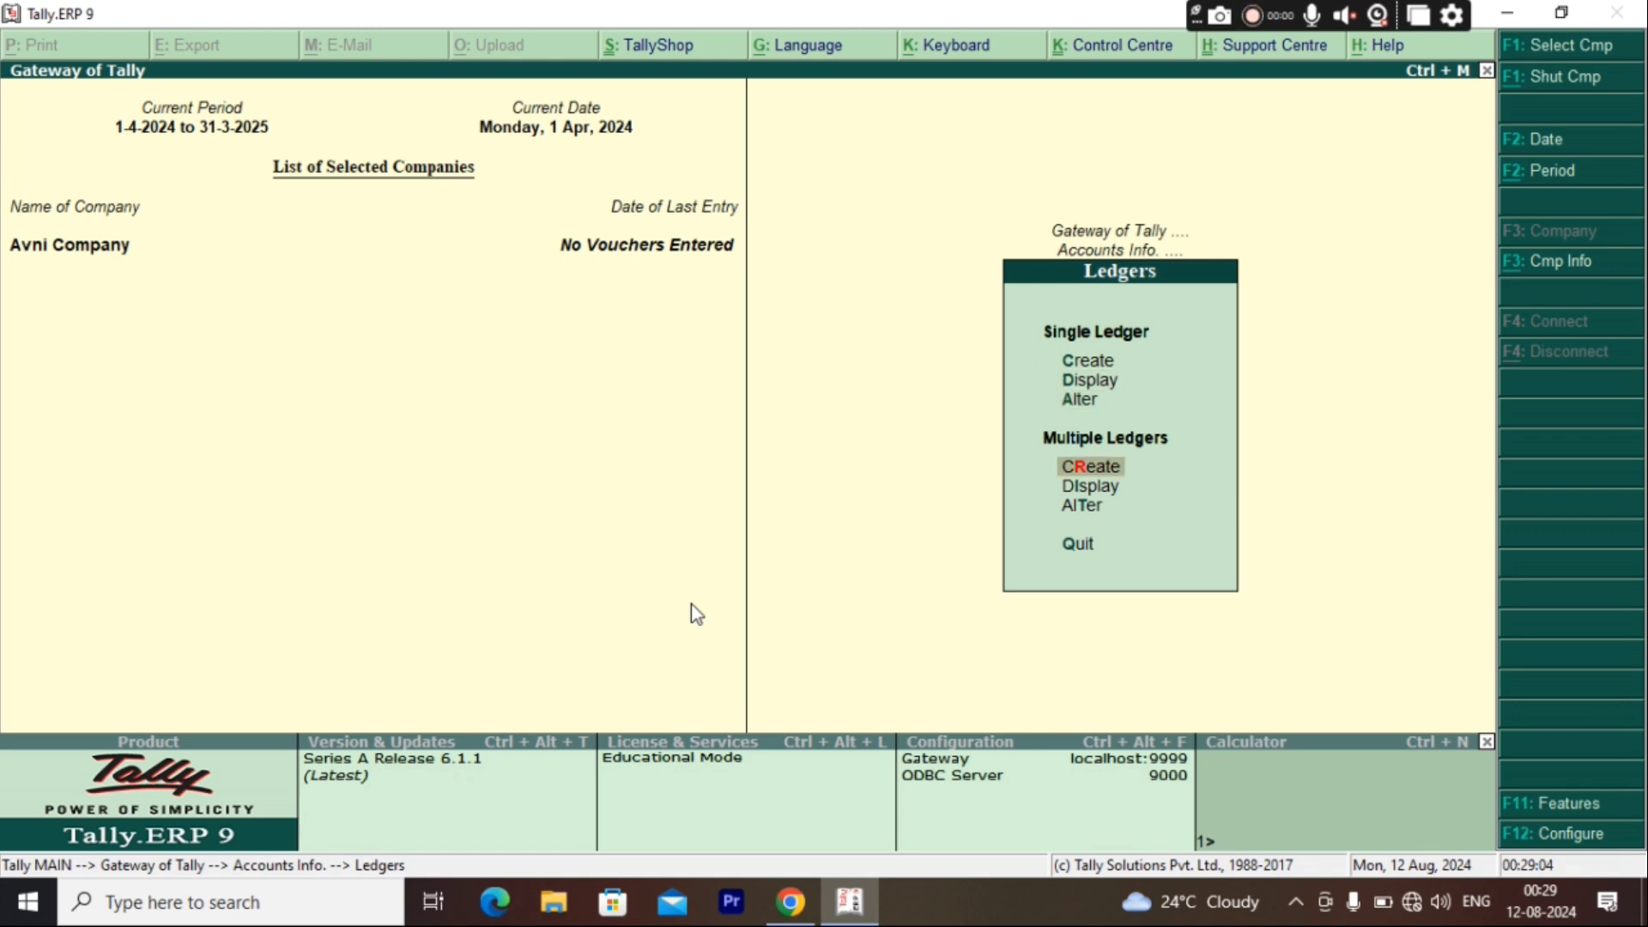
pyautogui.press('Up')
pyautogui.press('Return')
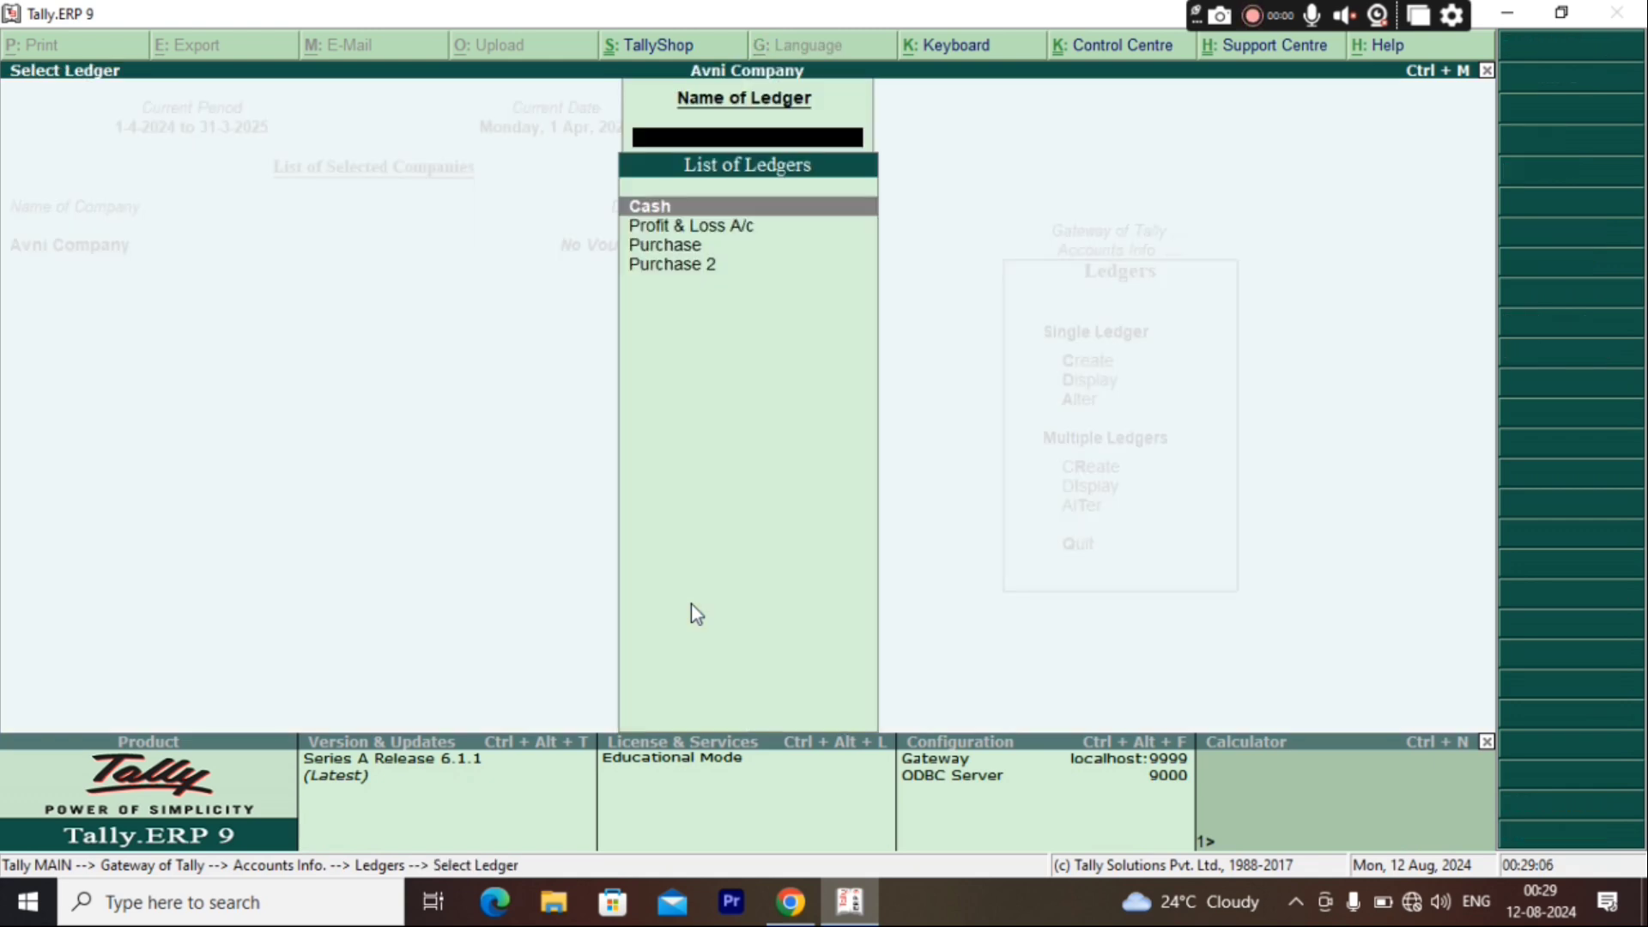
pyautogui.press('Down')
pyautogui.press('Return')
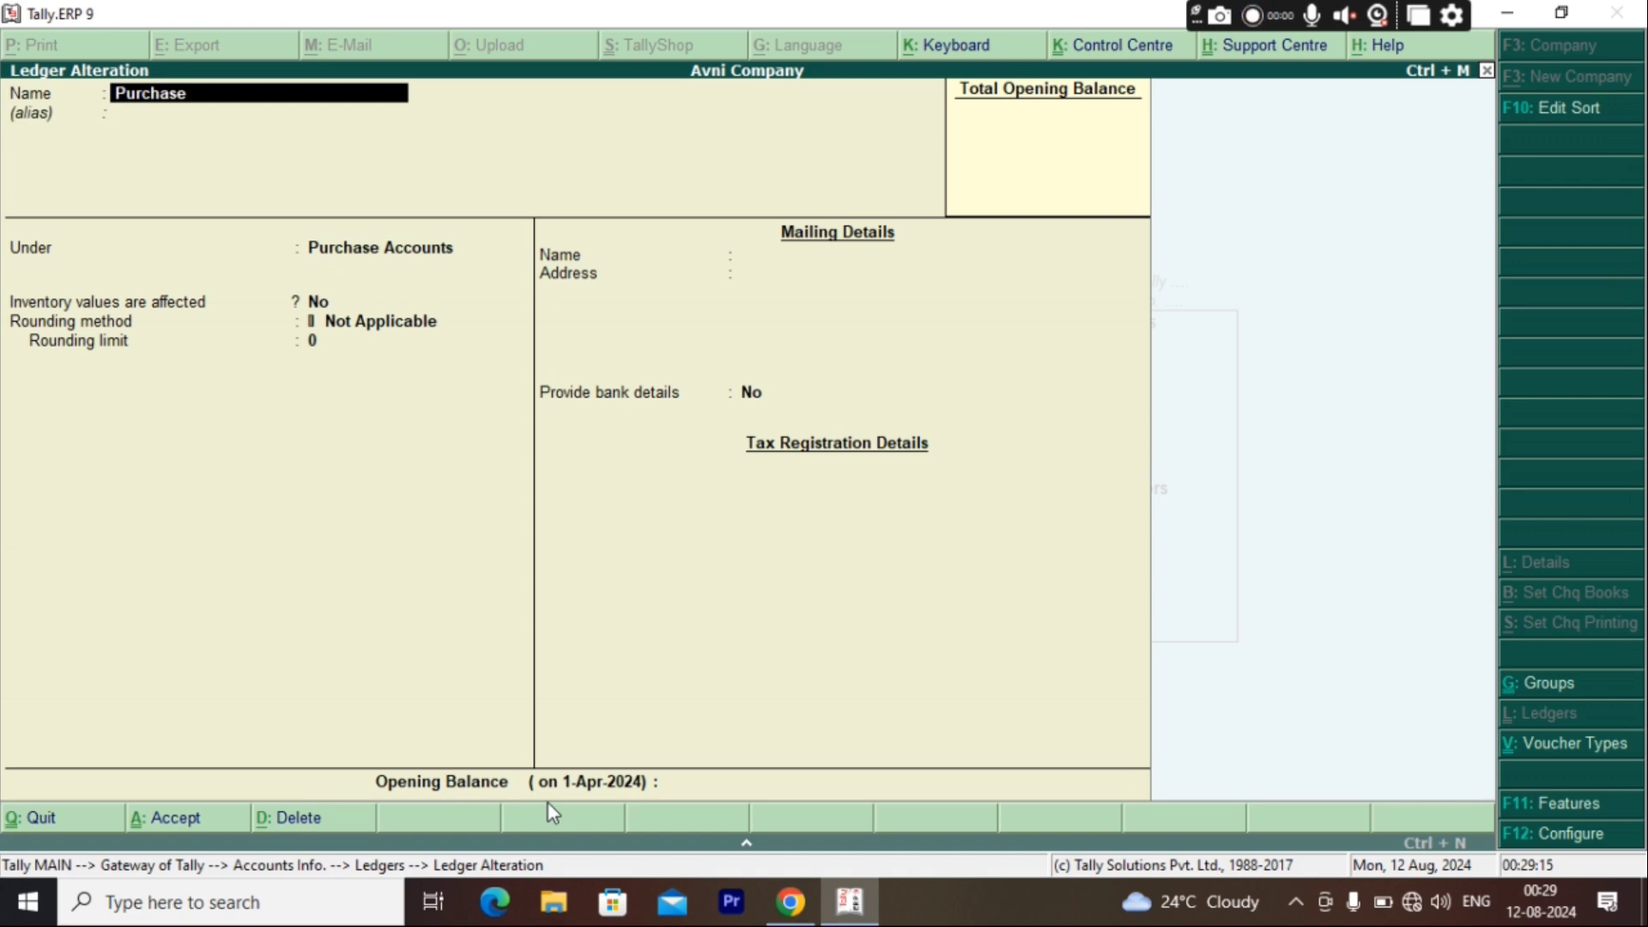
# Call up deletion of the Purchase ledger, decline it, and quit the alteration without saving, back to the Gateway of Tally.
pyautogui.hotkey('alt', 'd')
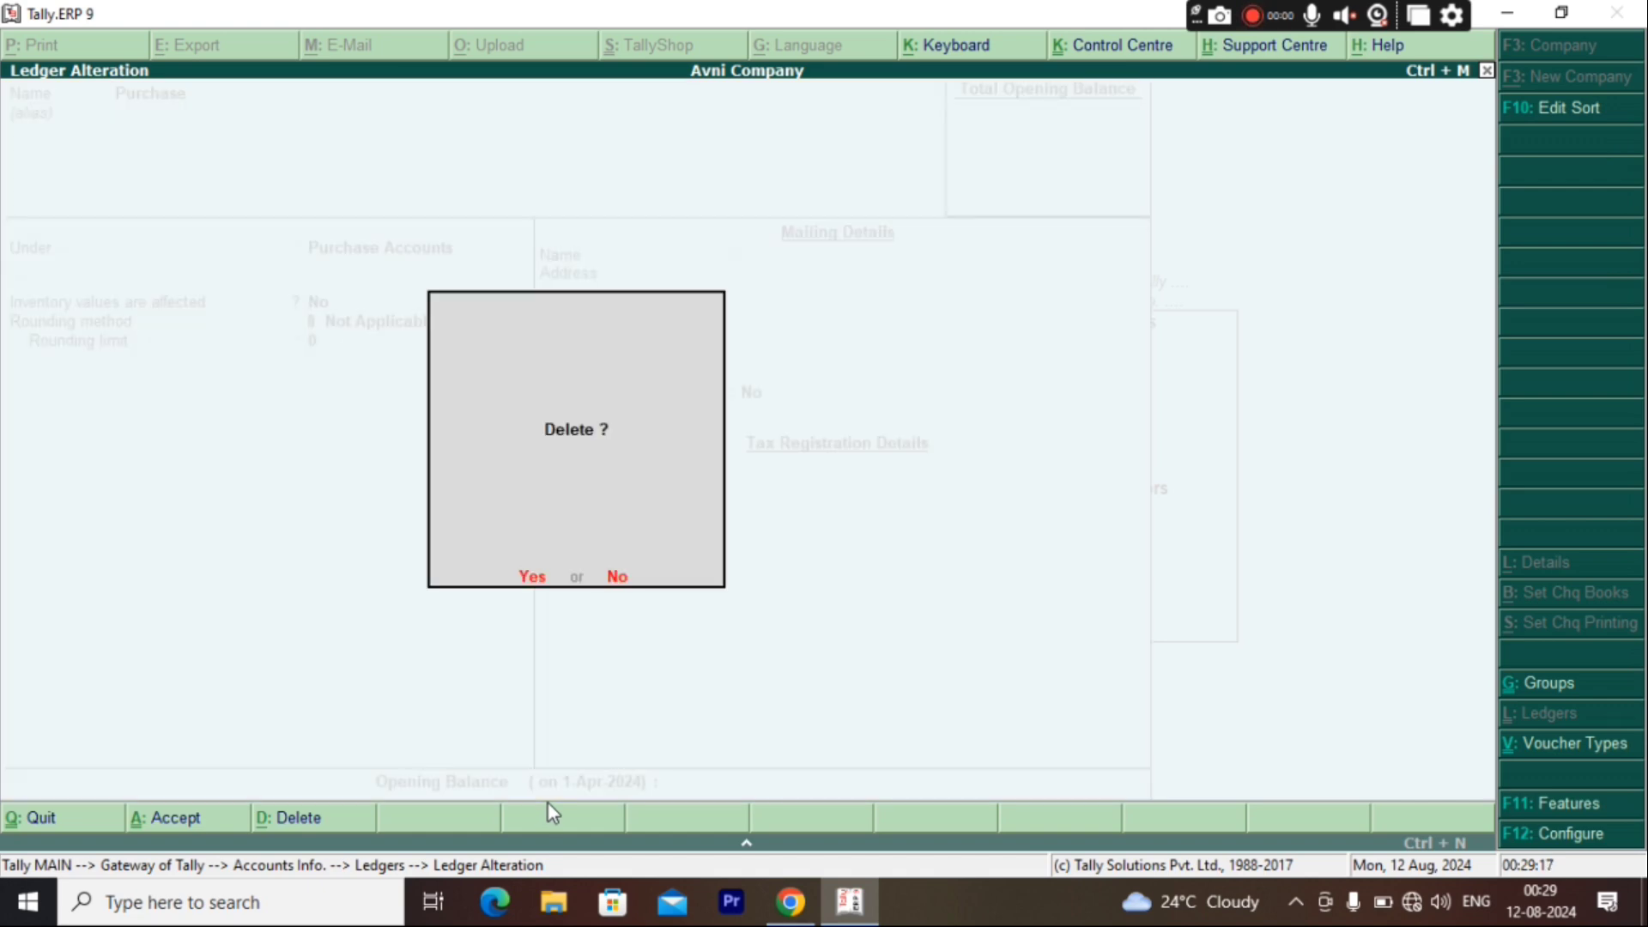
pyautogui.press('n')
pyautogui.press('Escape')
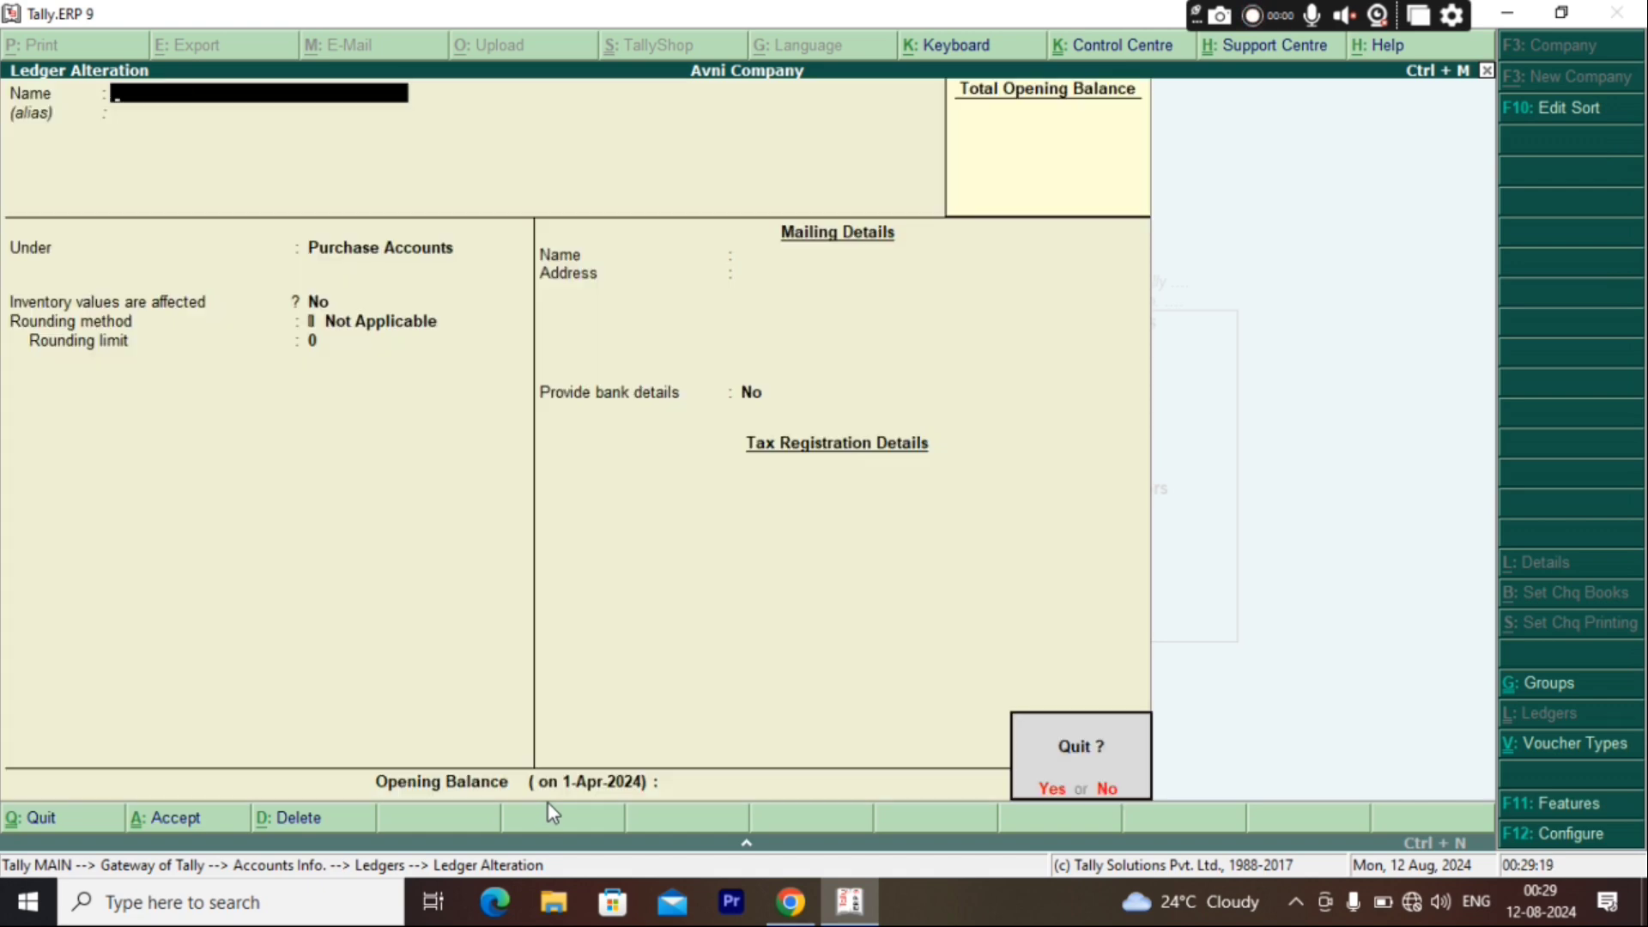
pyautogui.press('y')
pyautogui.press('Escape')
pyautogui.press('Escape')
pyautogui.press('Escape')
pyautogui.press('Escape')
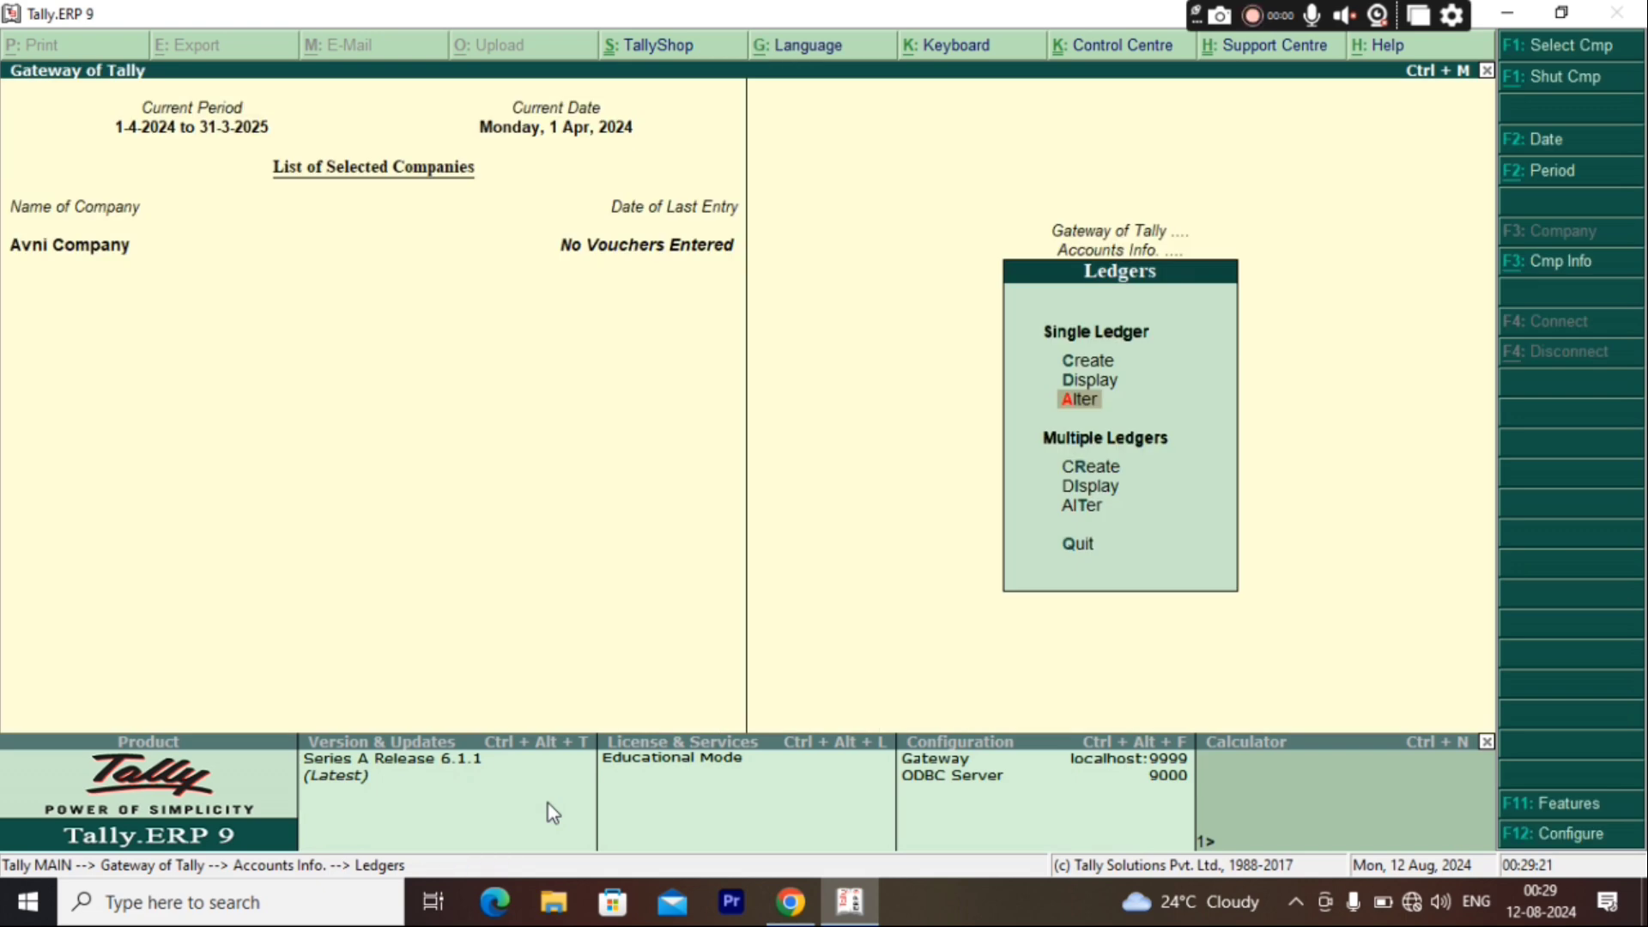
# Open accounting voucher creation, view the Contra voucher type, and return to the Purchase voucher.
pyautogui.press('Down')
pyautogui.press('Down')
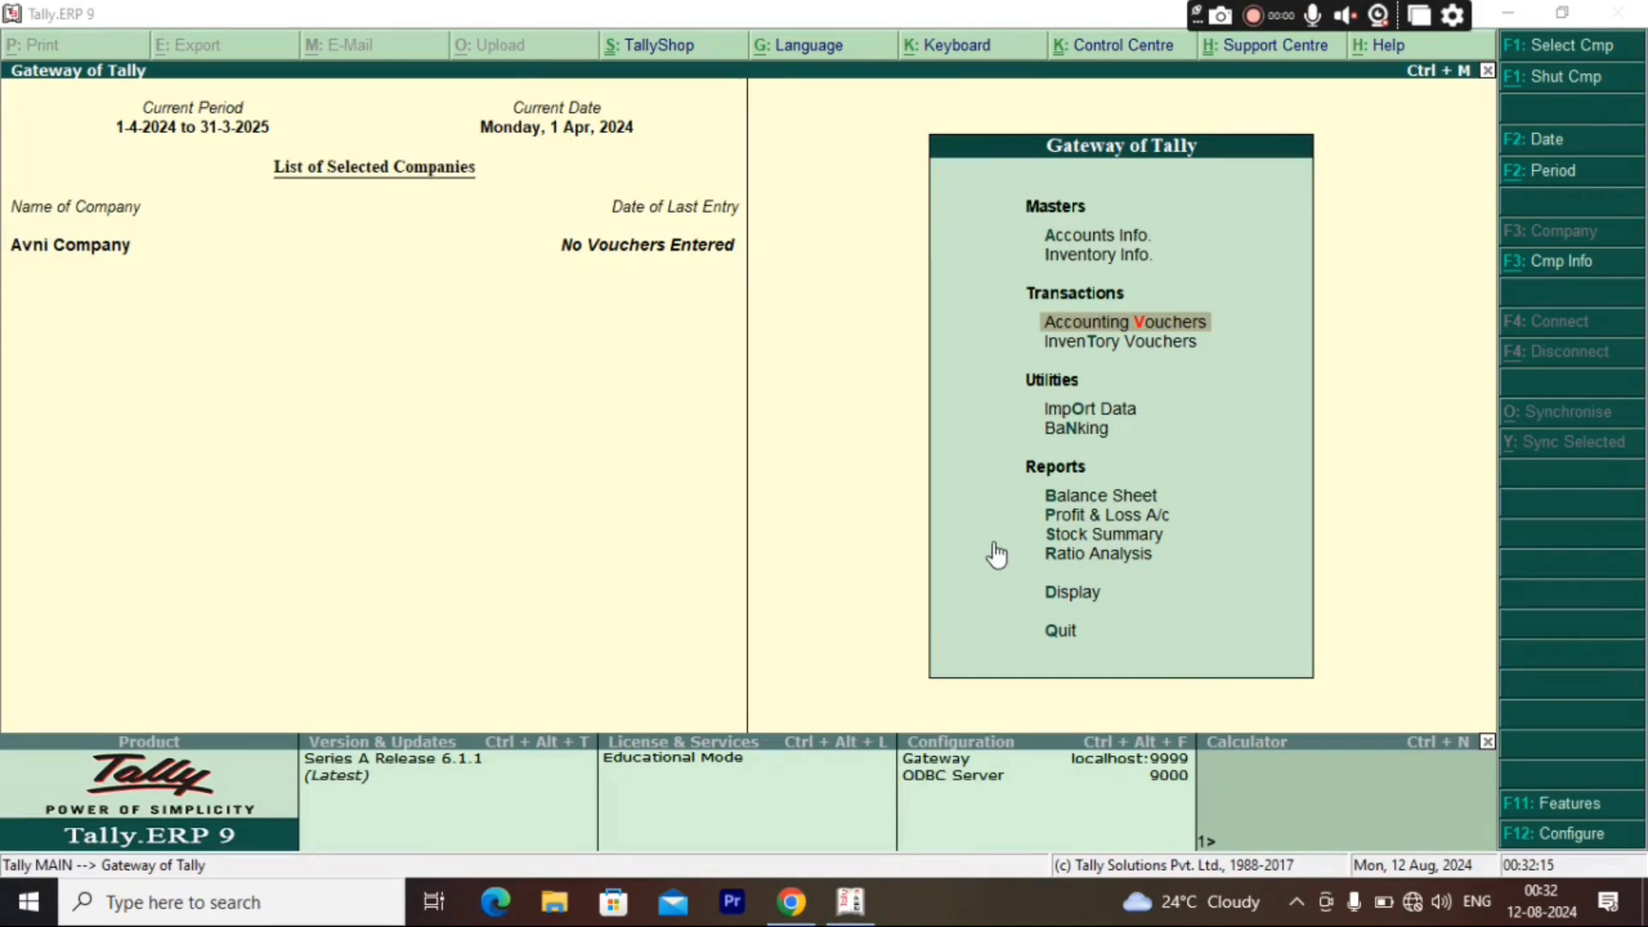
pyautogui.click(995, 554)
pyautogui.press('Up')
pyautogui.press('Up')
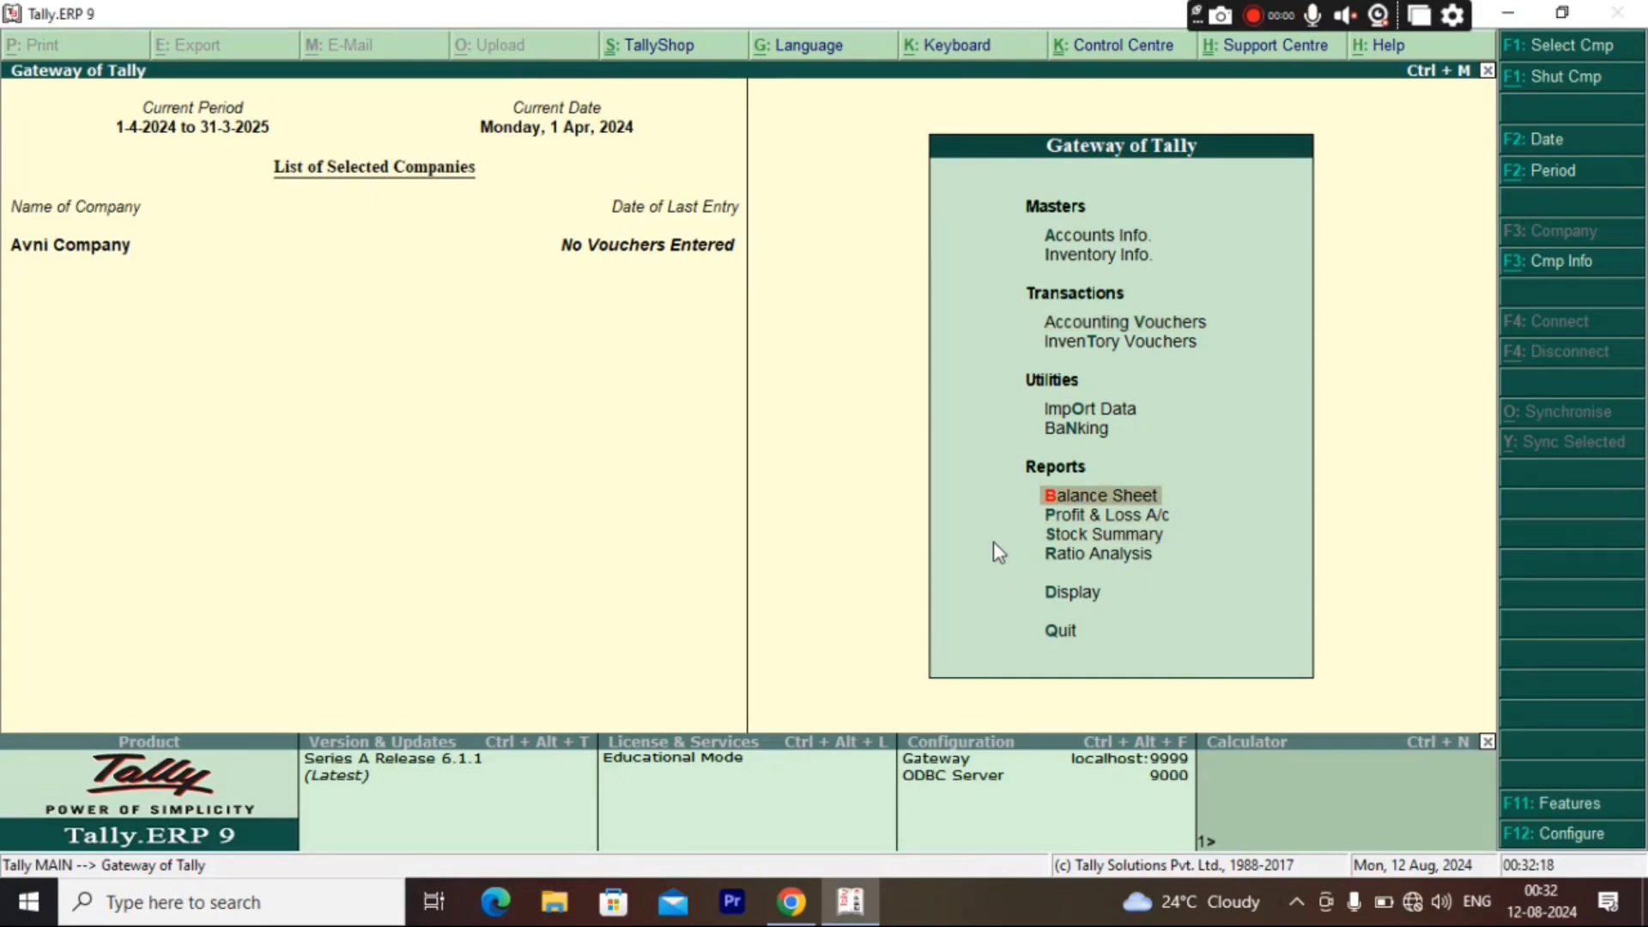
pyautogui.press('Up')
pyautogui.press('Up')
pyautogui.press('Up')
pyautogui.press('Up')
pyautogui.press('Return')
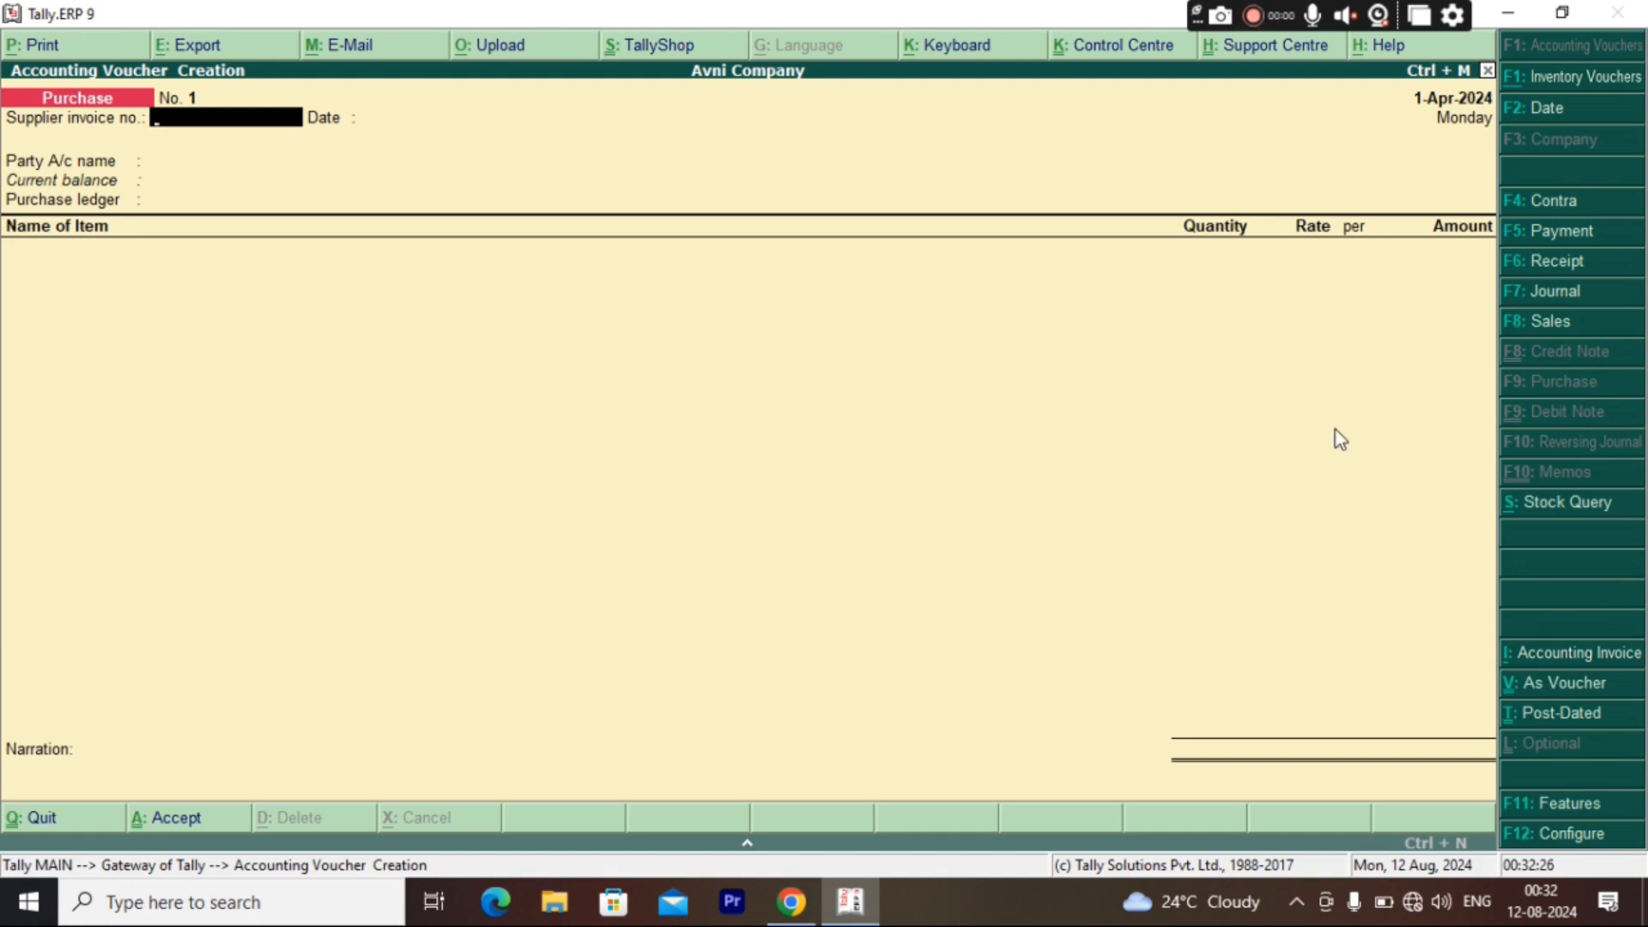
pyautogui.click(1546, 204)
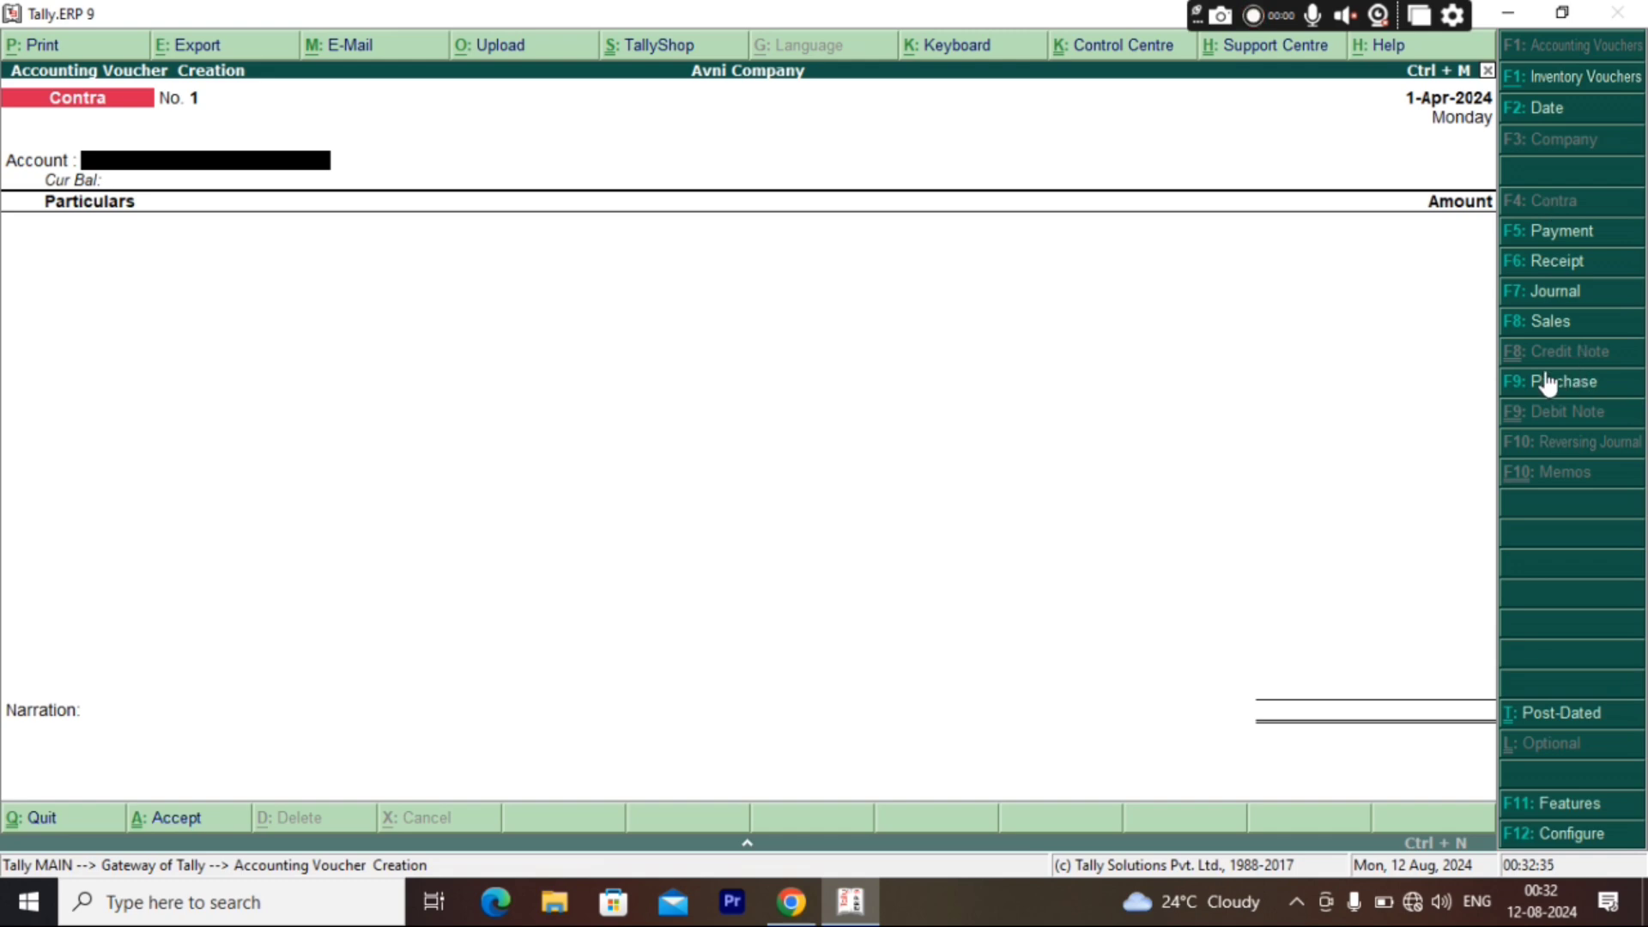
pyautogui.click(1518, 384)
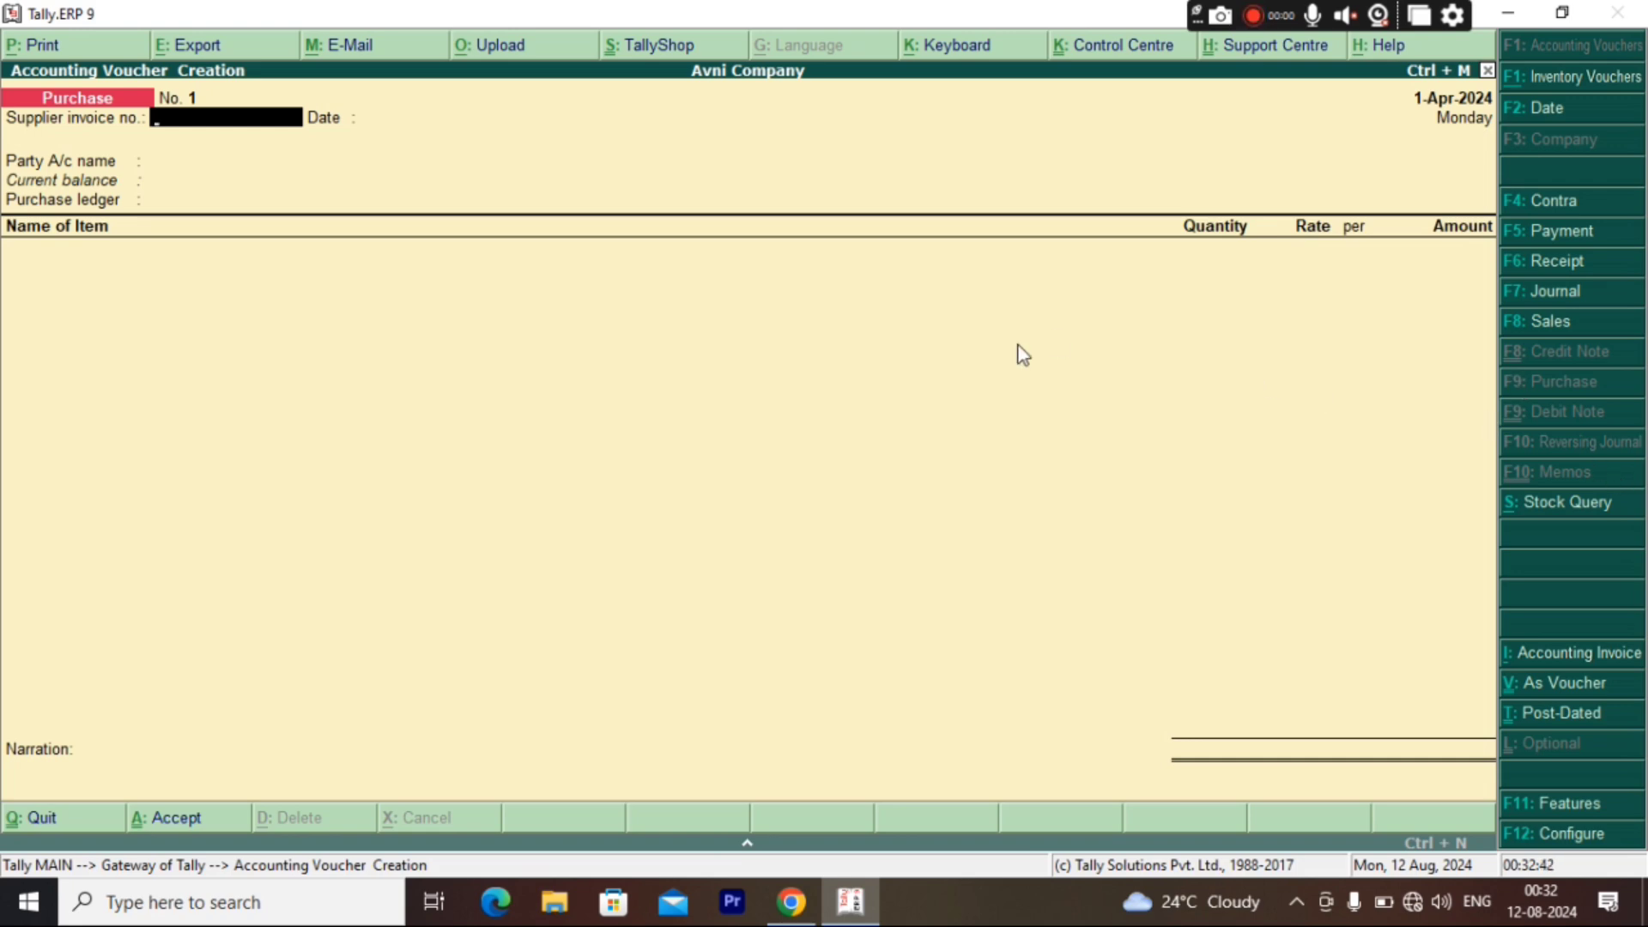
# Switch the purchase entry to voucher mode, leave the supplier invoice number blank and set its date to 1-4-24.
pyautogui.hotkey('ctrl', 'v')
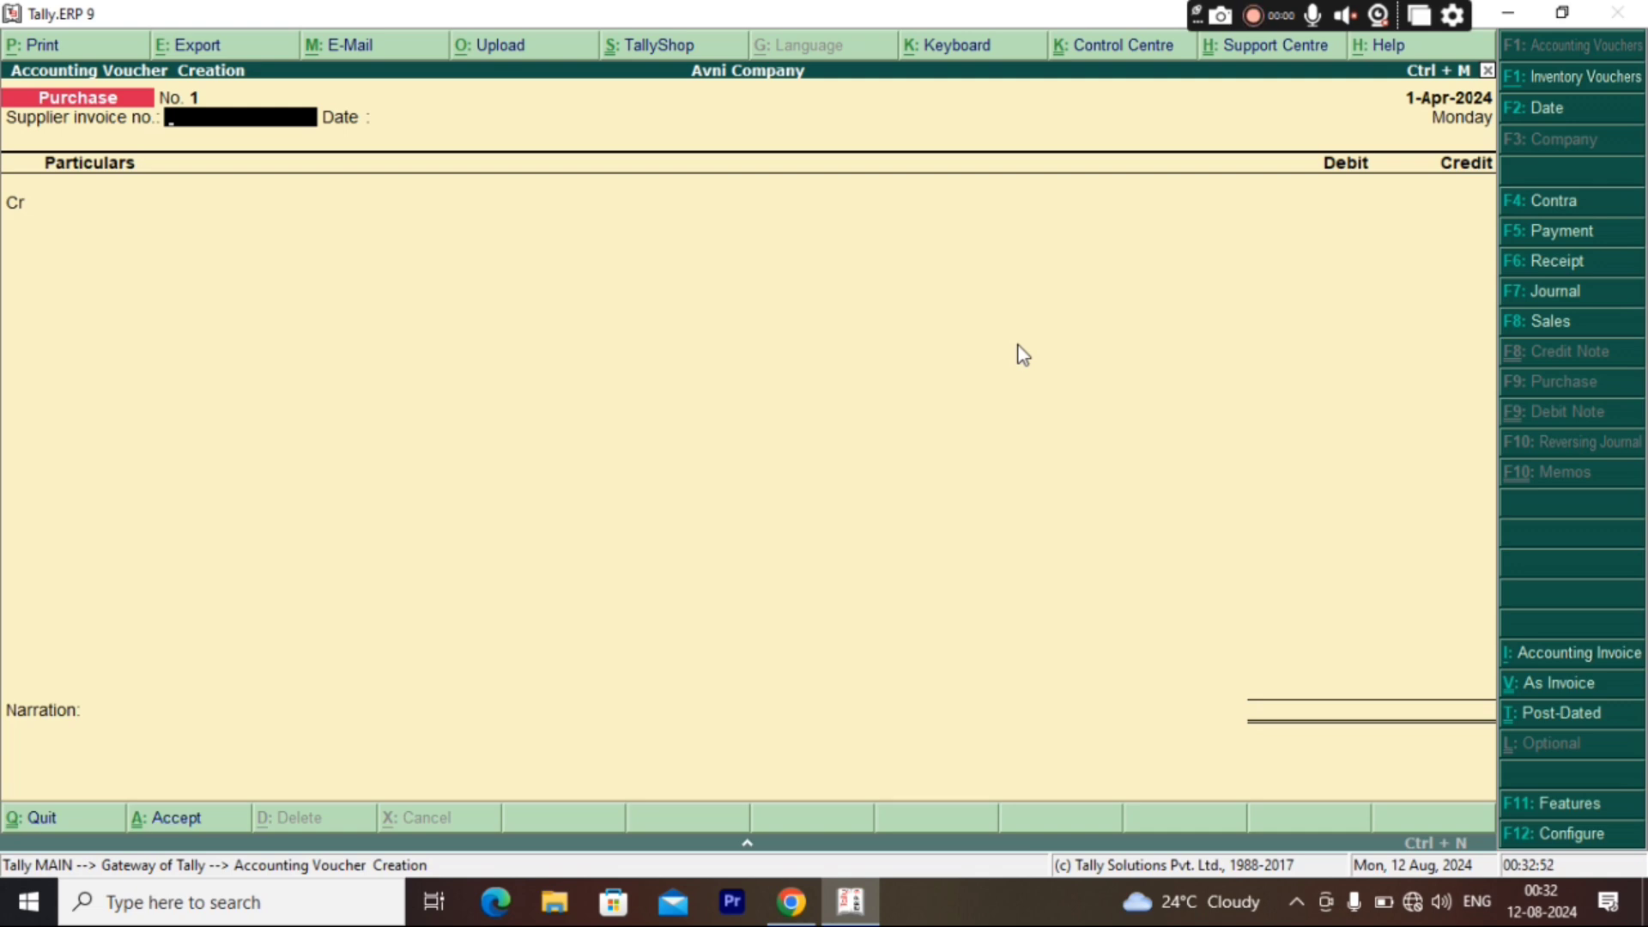
pyautogui.press('Return')
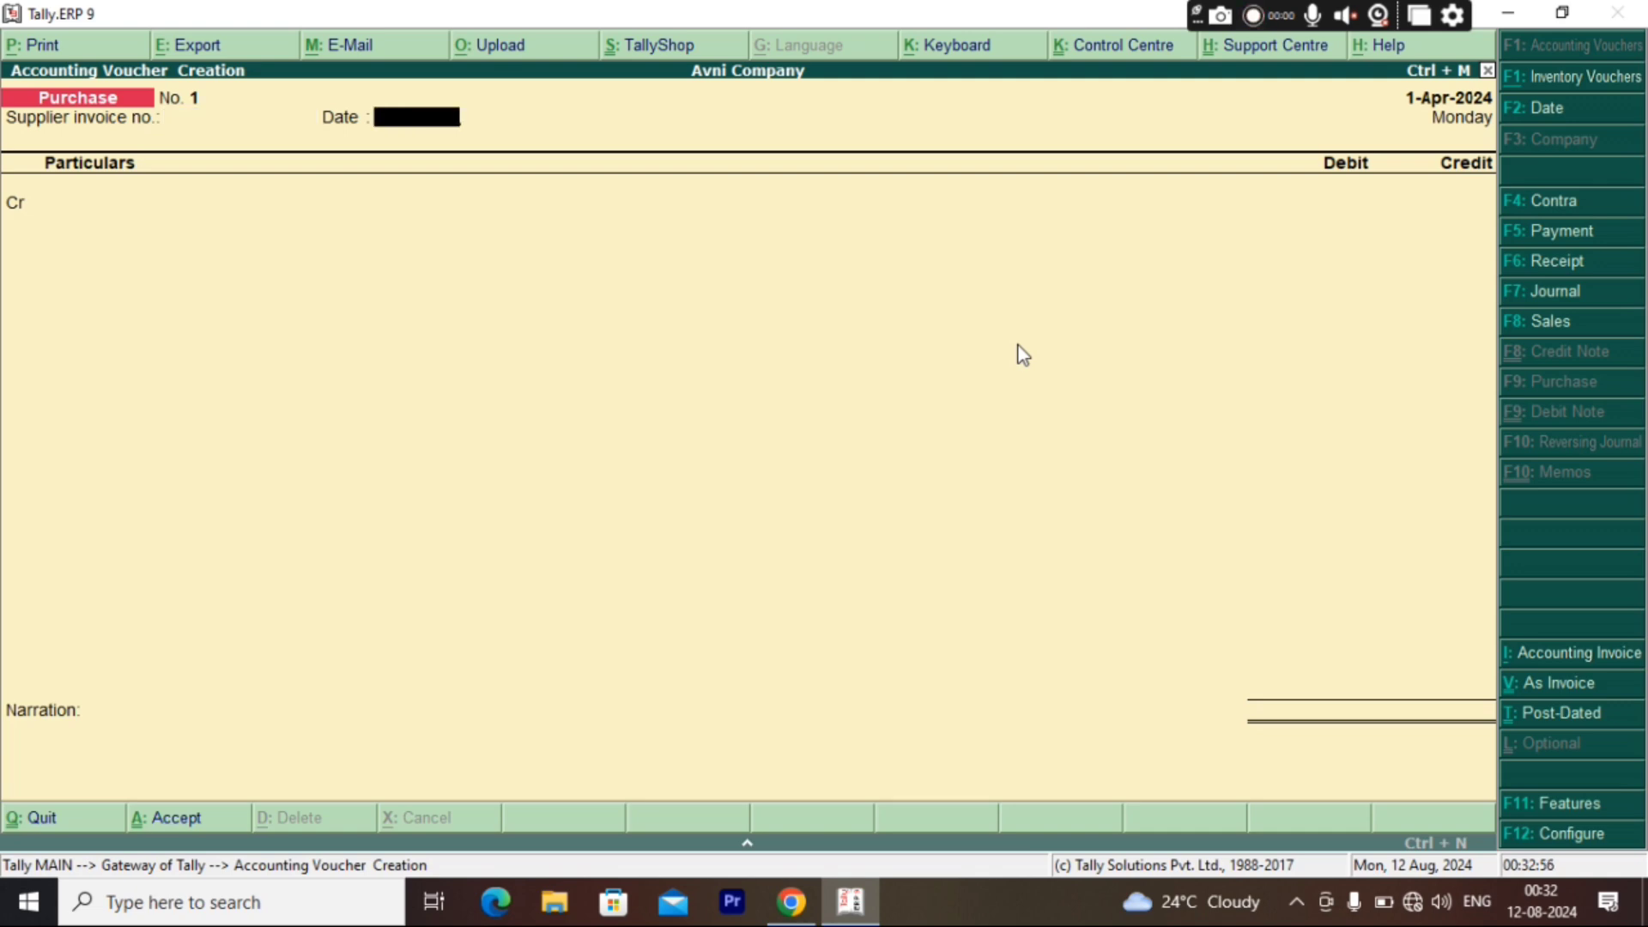
pyautogui.write('1-4-24')
pyautogui.press('Return')
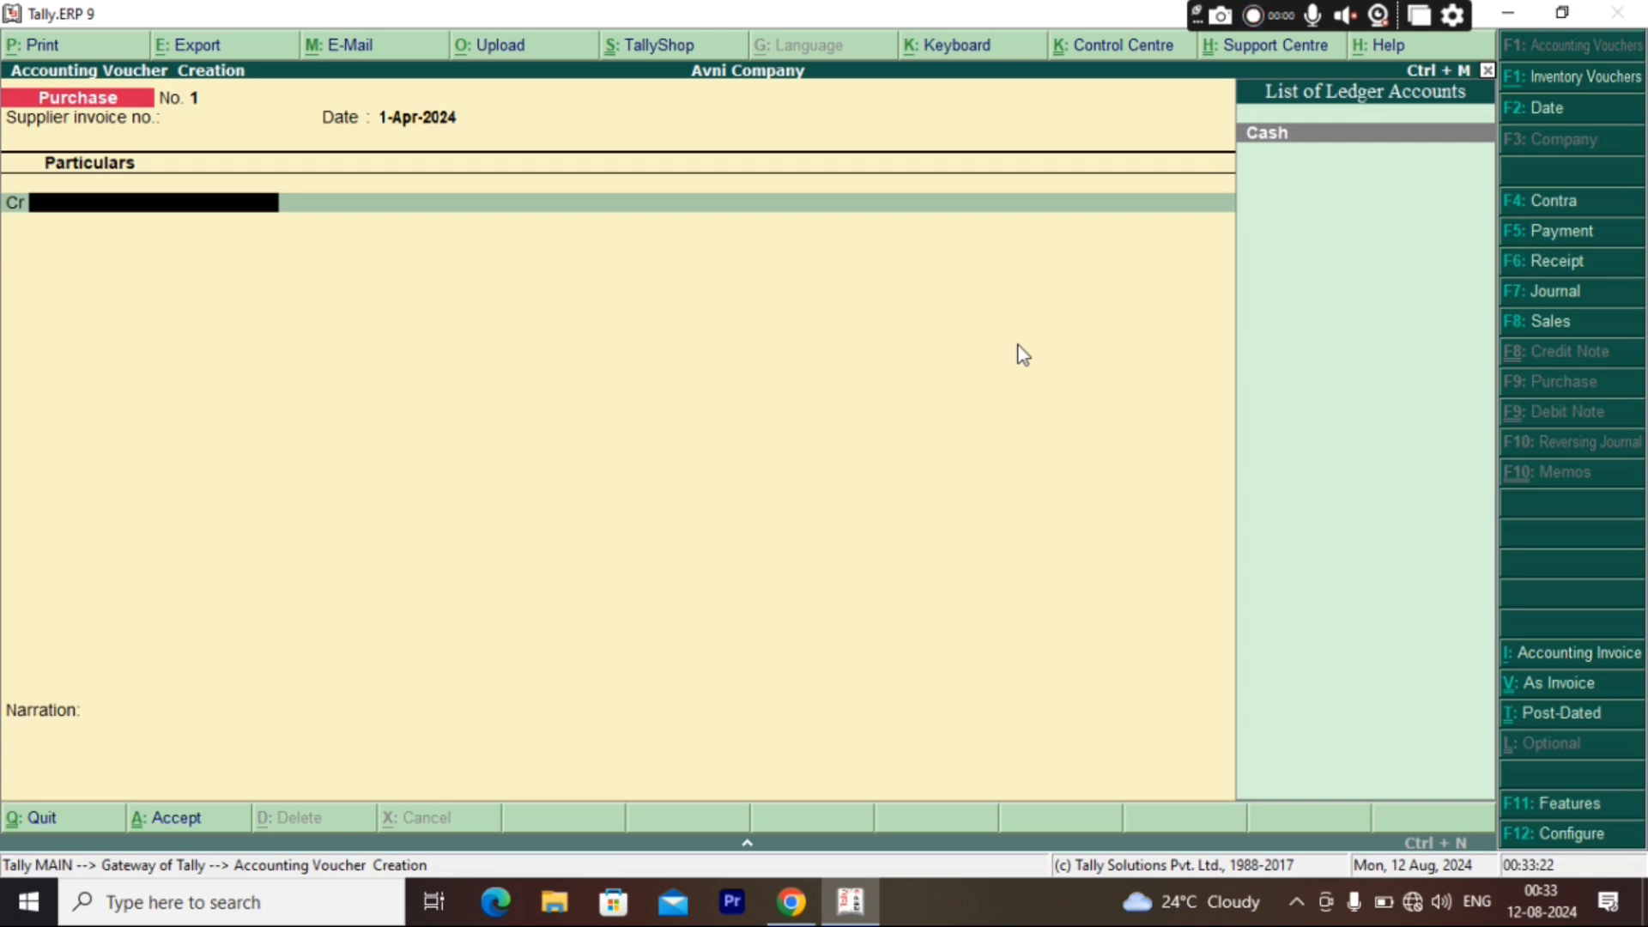
# Credit the Cash ledger with 5000, keeping the default supplier's details.
pyautogui.press('Return')
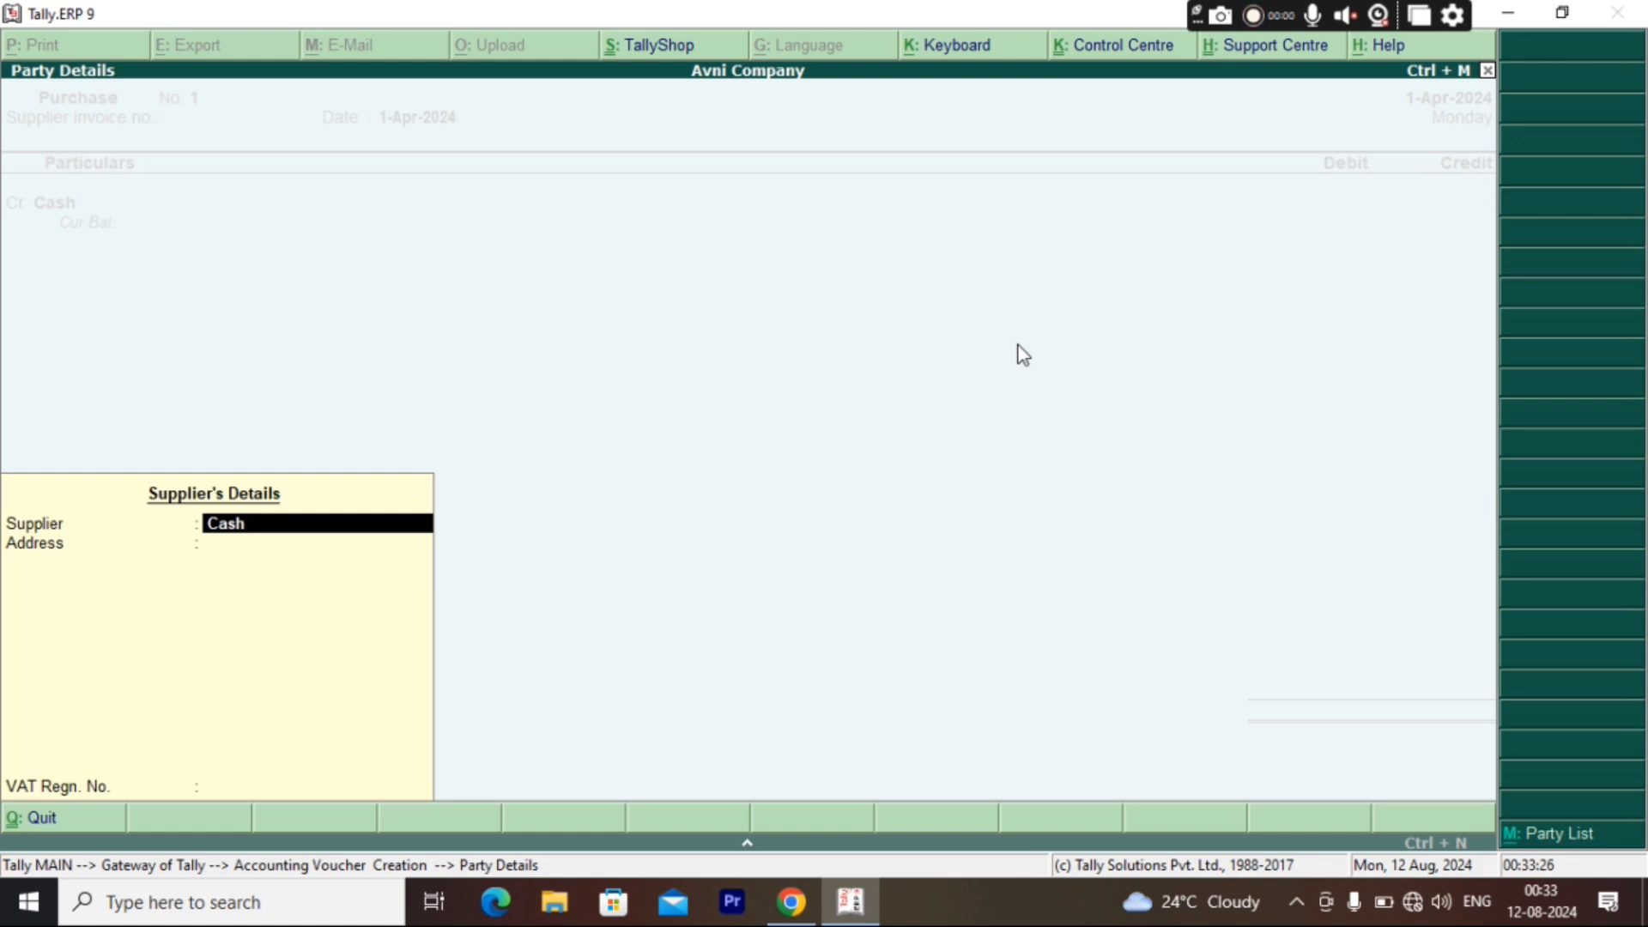
pyautogui.press('Return')
pyautogui.press('Return')
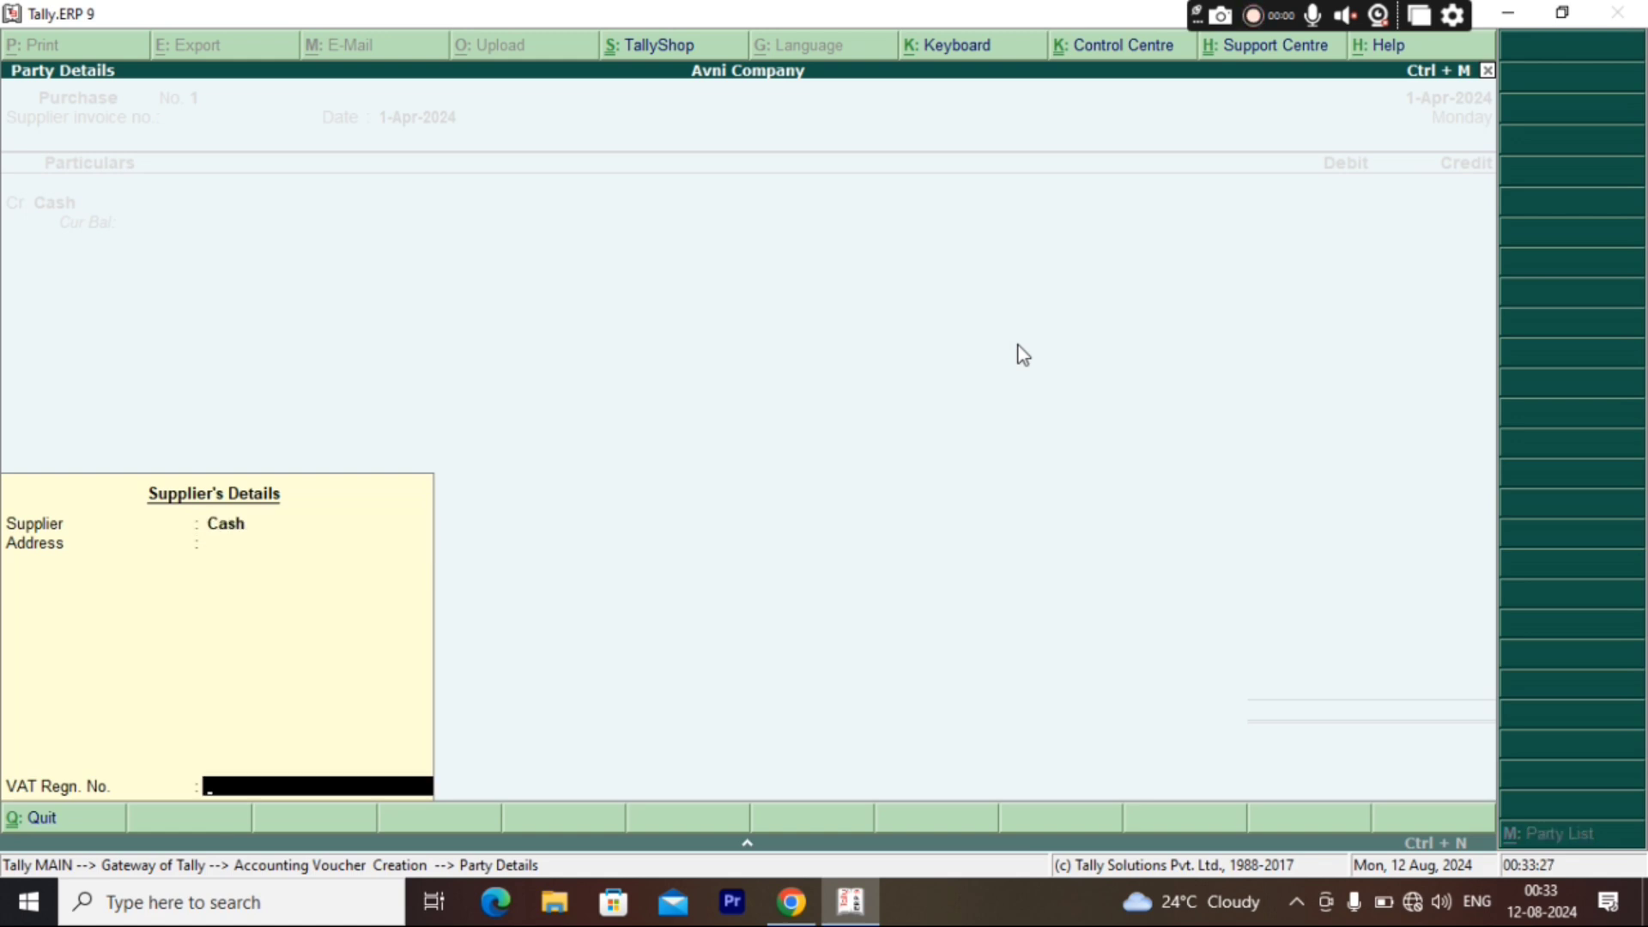
pyautogui.press('Return')
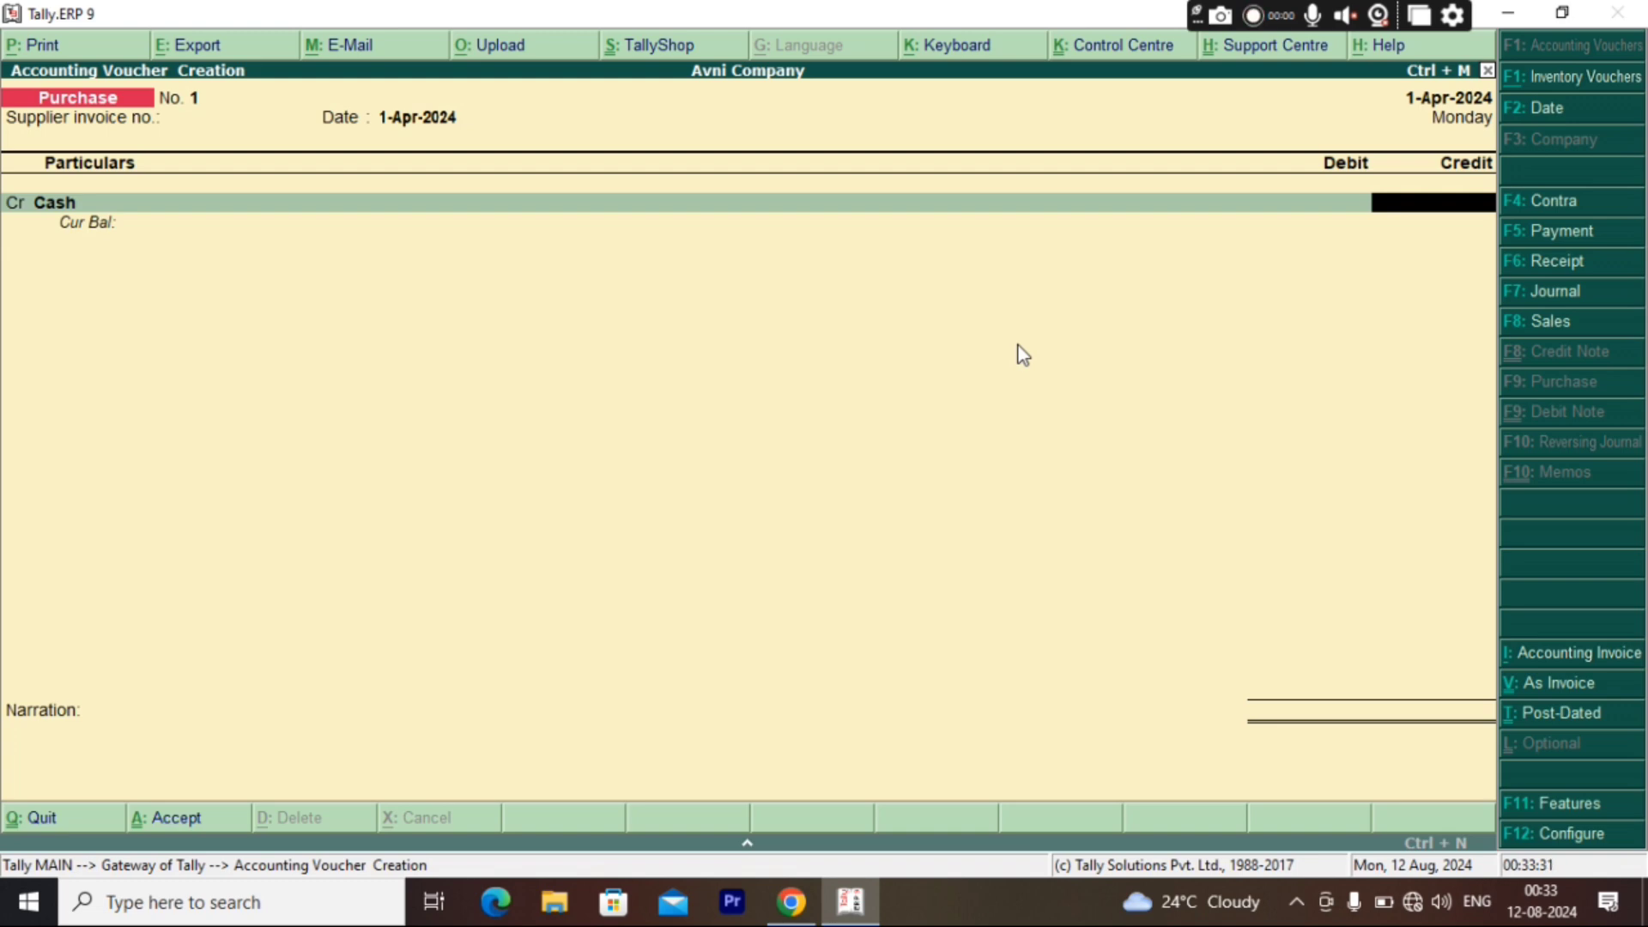
pyautogui.write('5000')
pyautogui.press('Return')
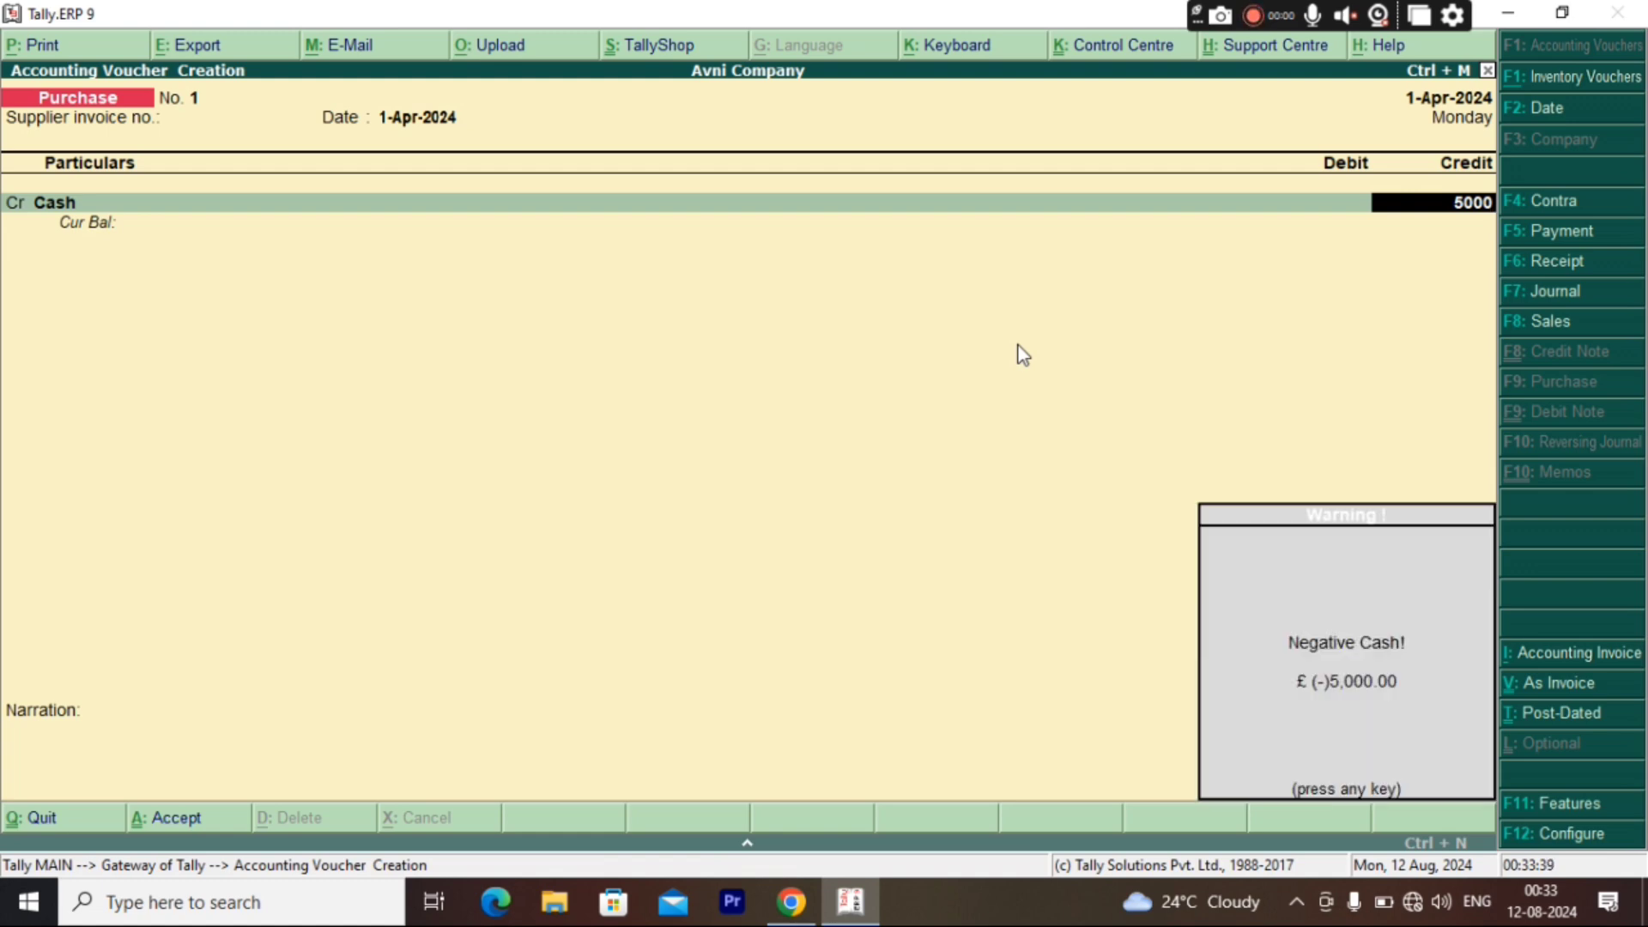
pyautogui.press('Return')
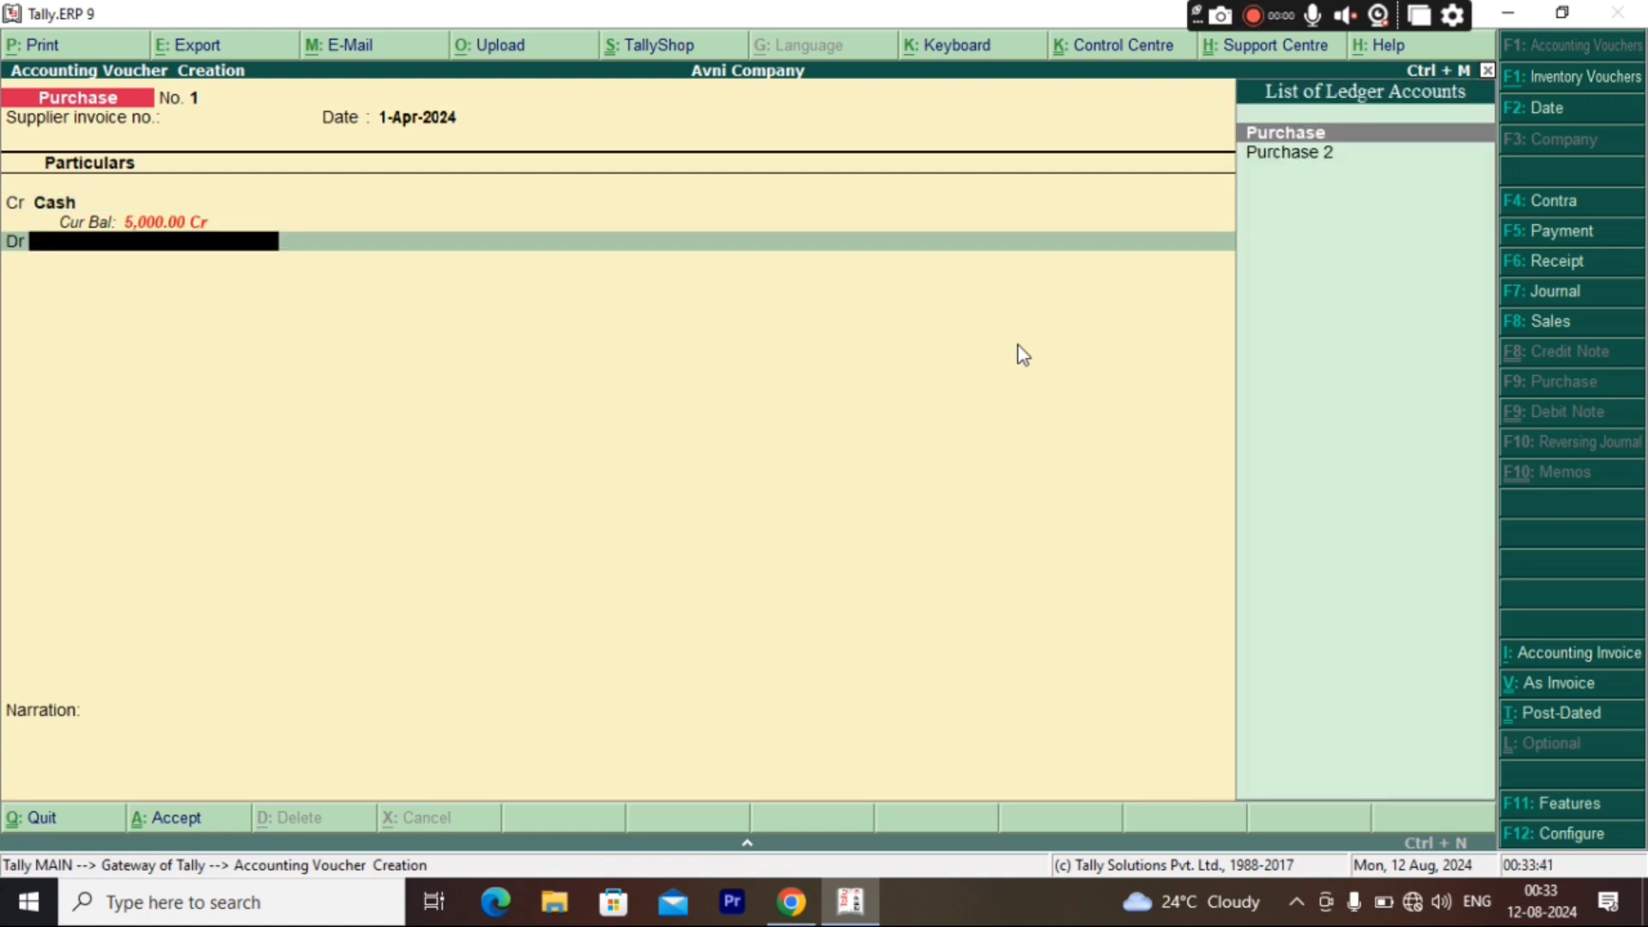
# Debit the Purchase ledger with 5,000.00 and save the voucher with the narration "purchase goods on cash".
pyautogui.press('Return')
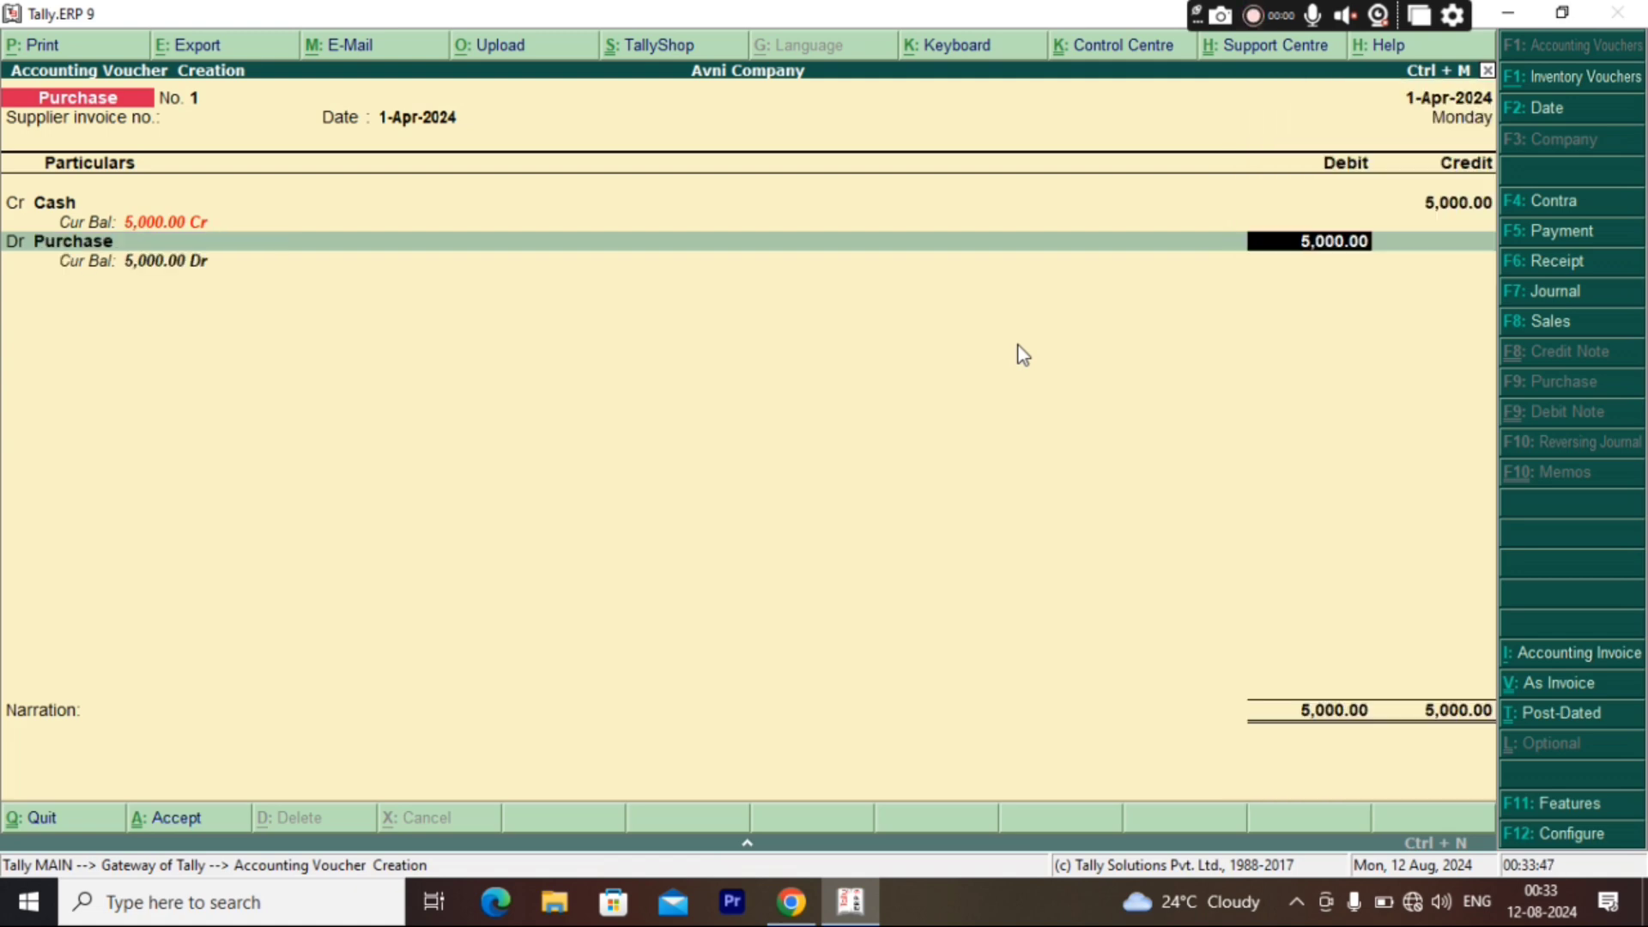
pyautogui.press('Return')
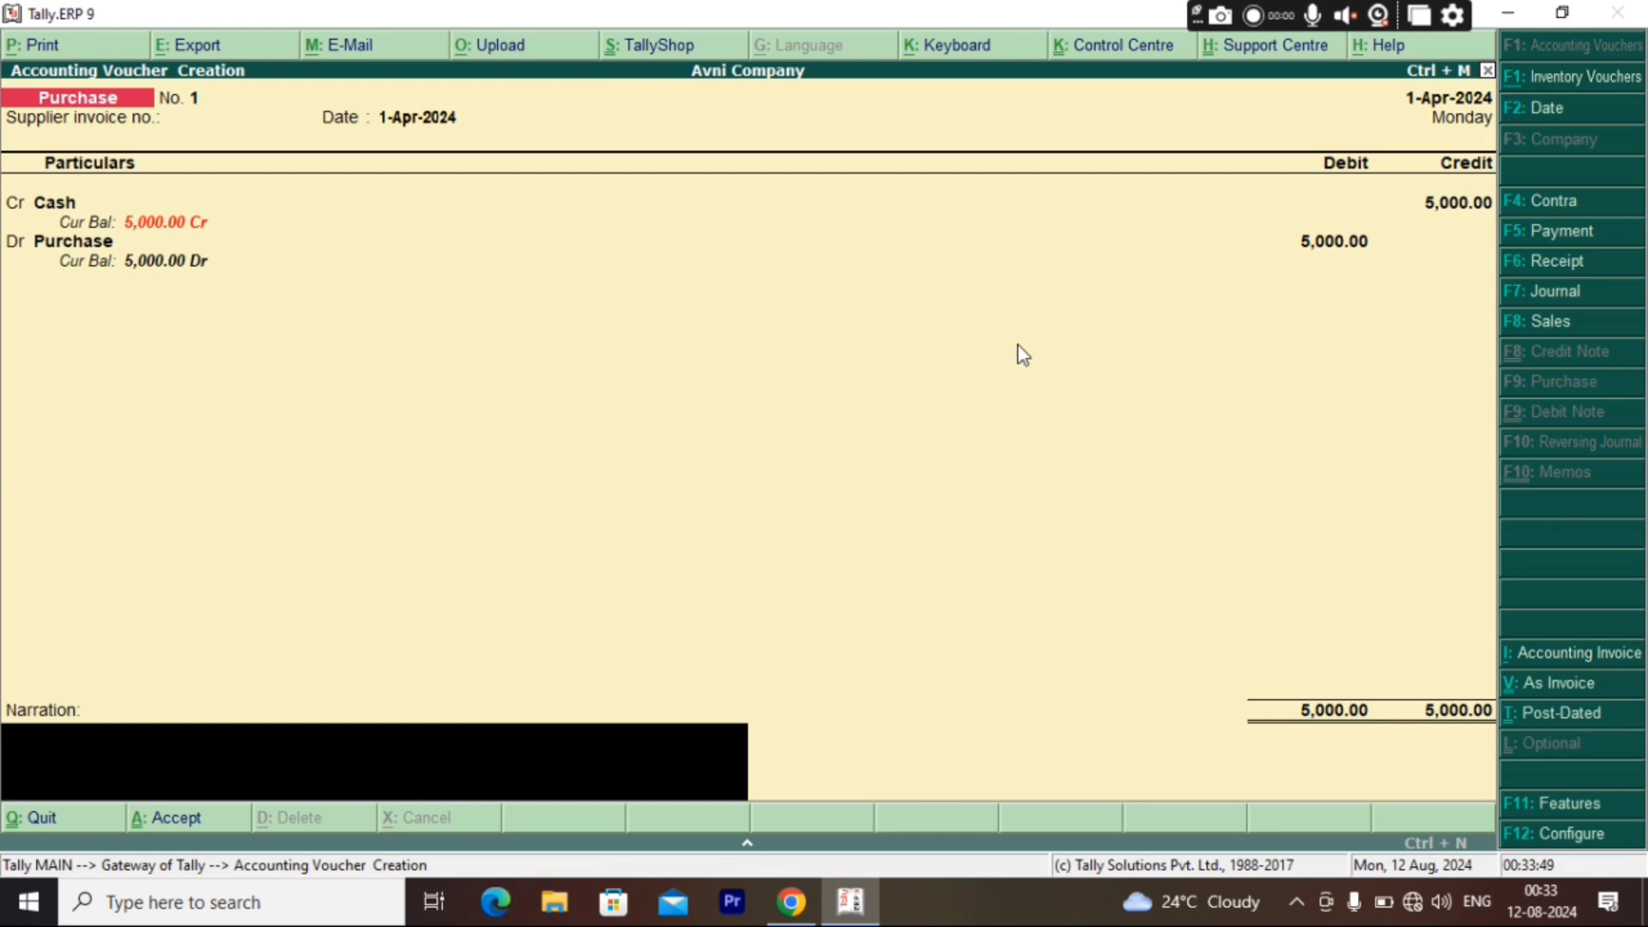
pyautogui.write('purchase goods o')
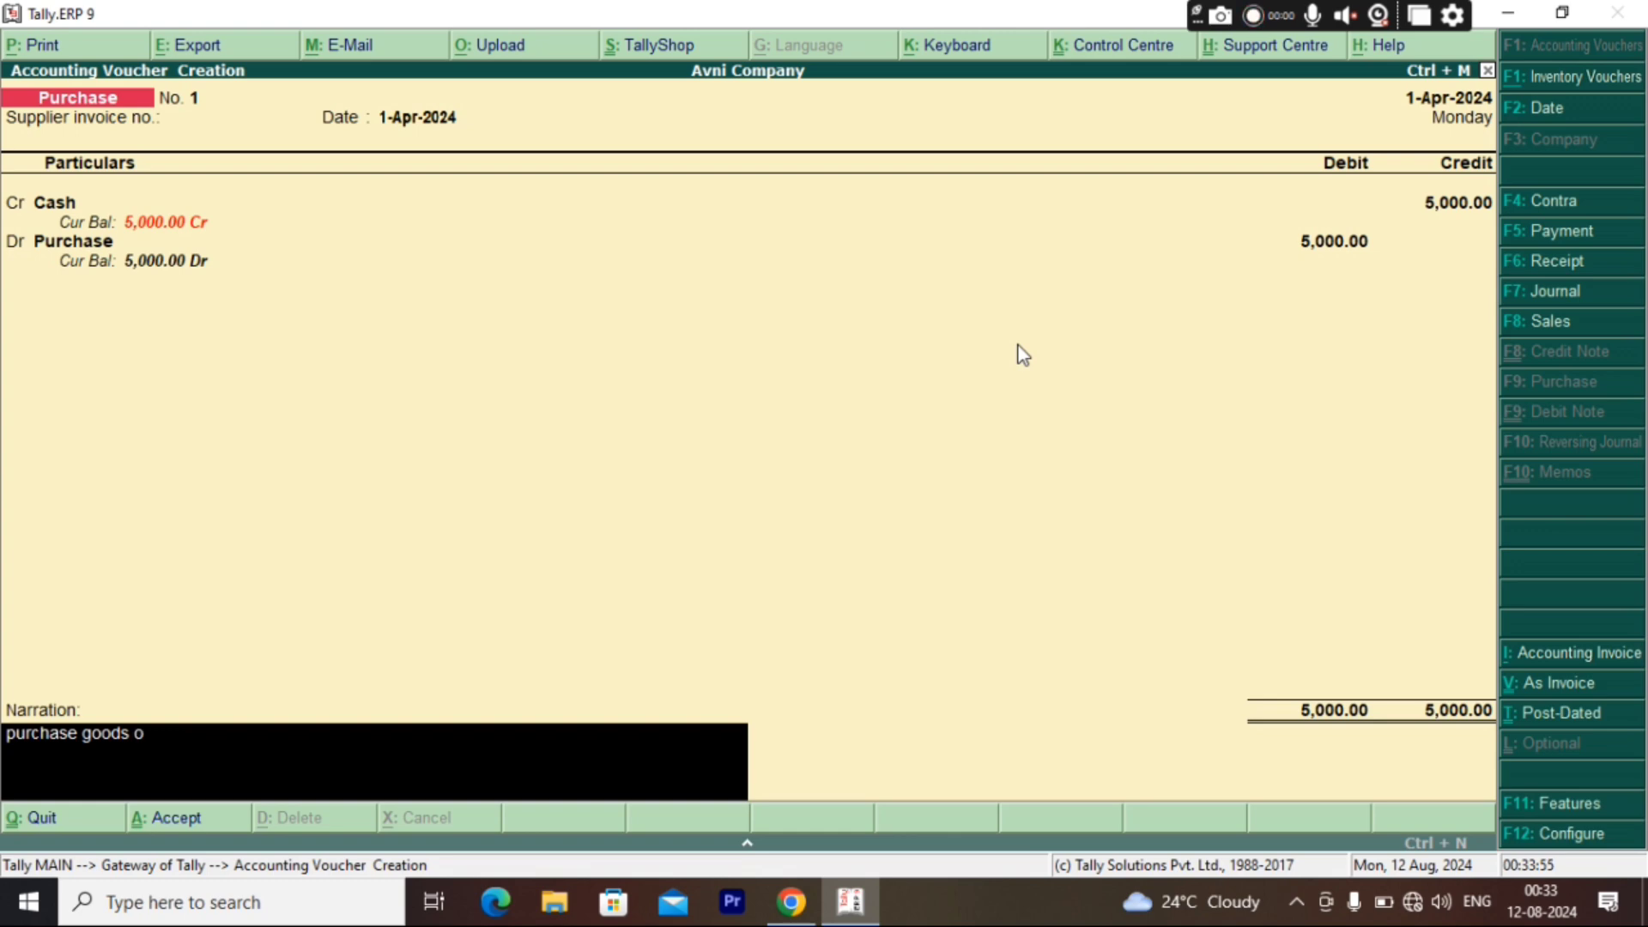
pyautogui.write('n cash')
pyautogui.press('Return')
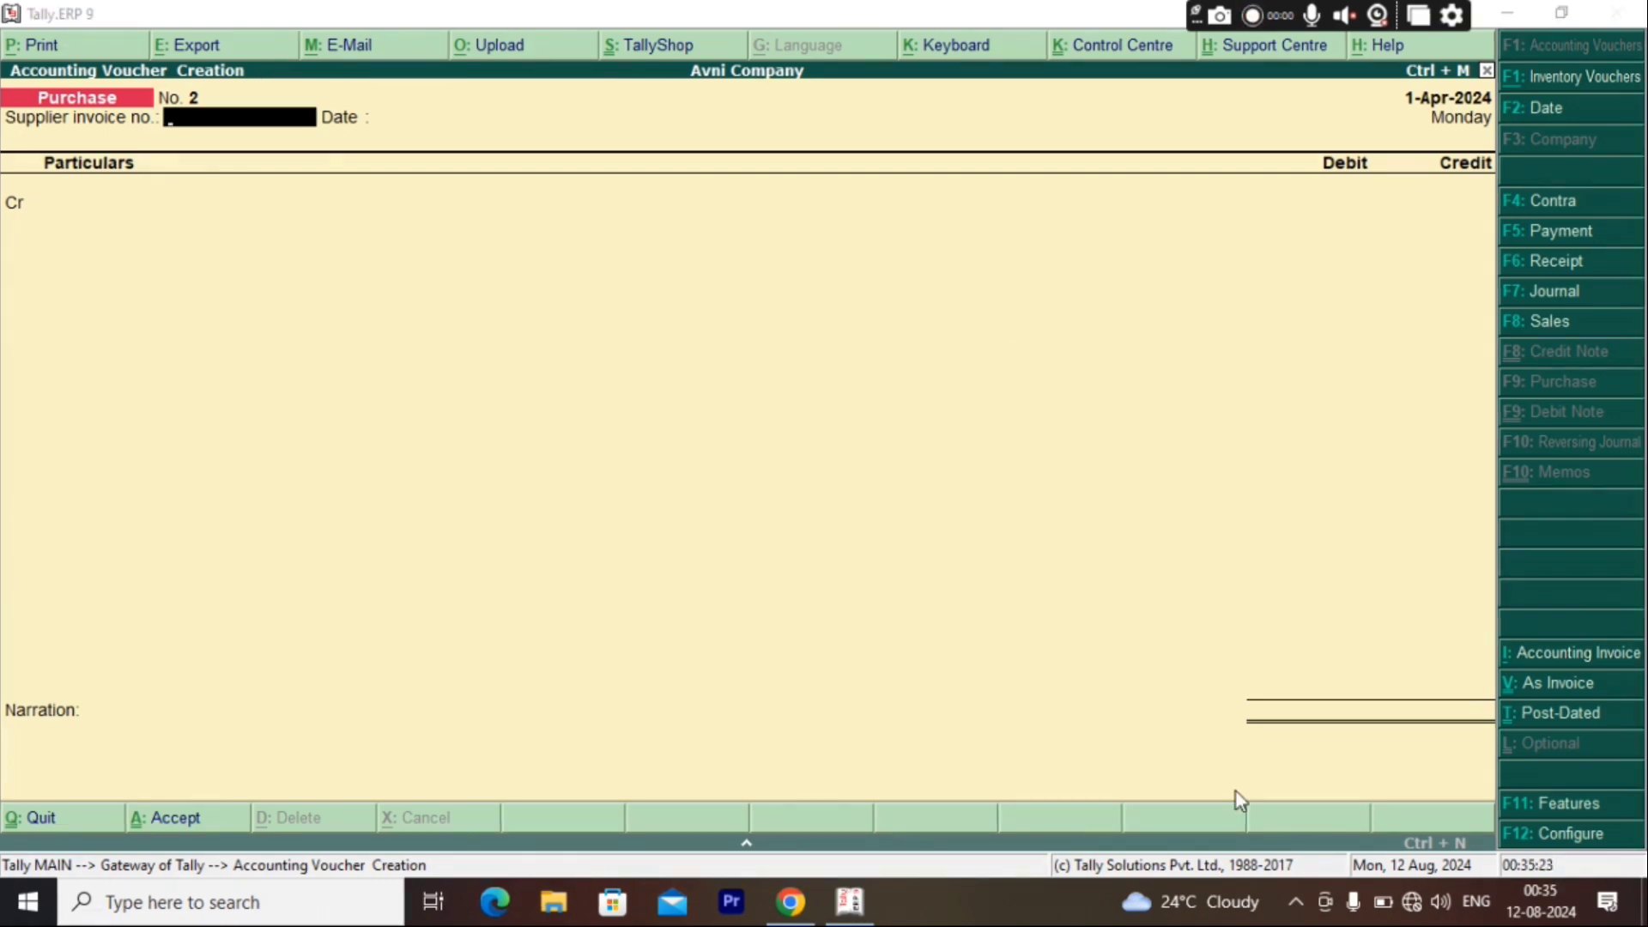
# Quit voucher creation and examine the Profit & Loss A/c in detailed form for the purchase entry.
pyautogui.click(1095, 700)
pyautogui.press('Escape')
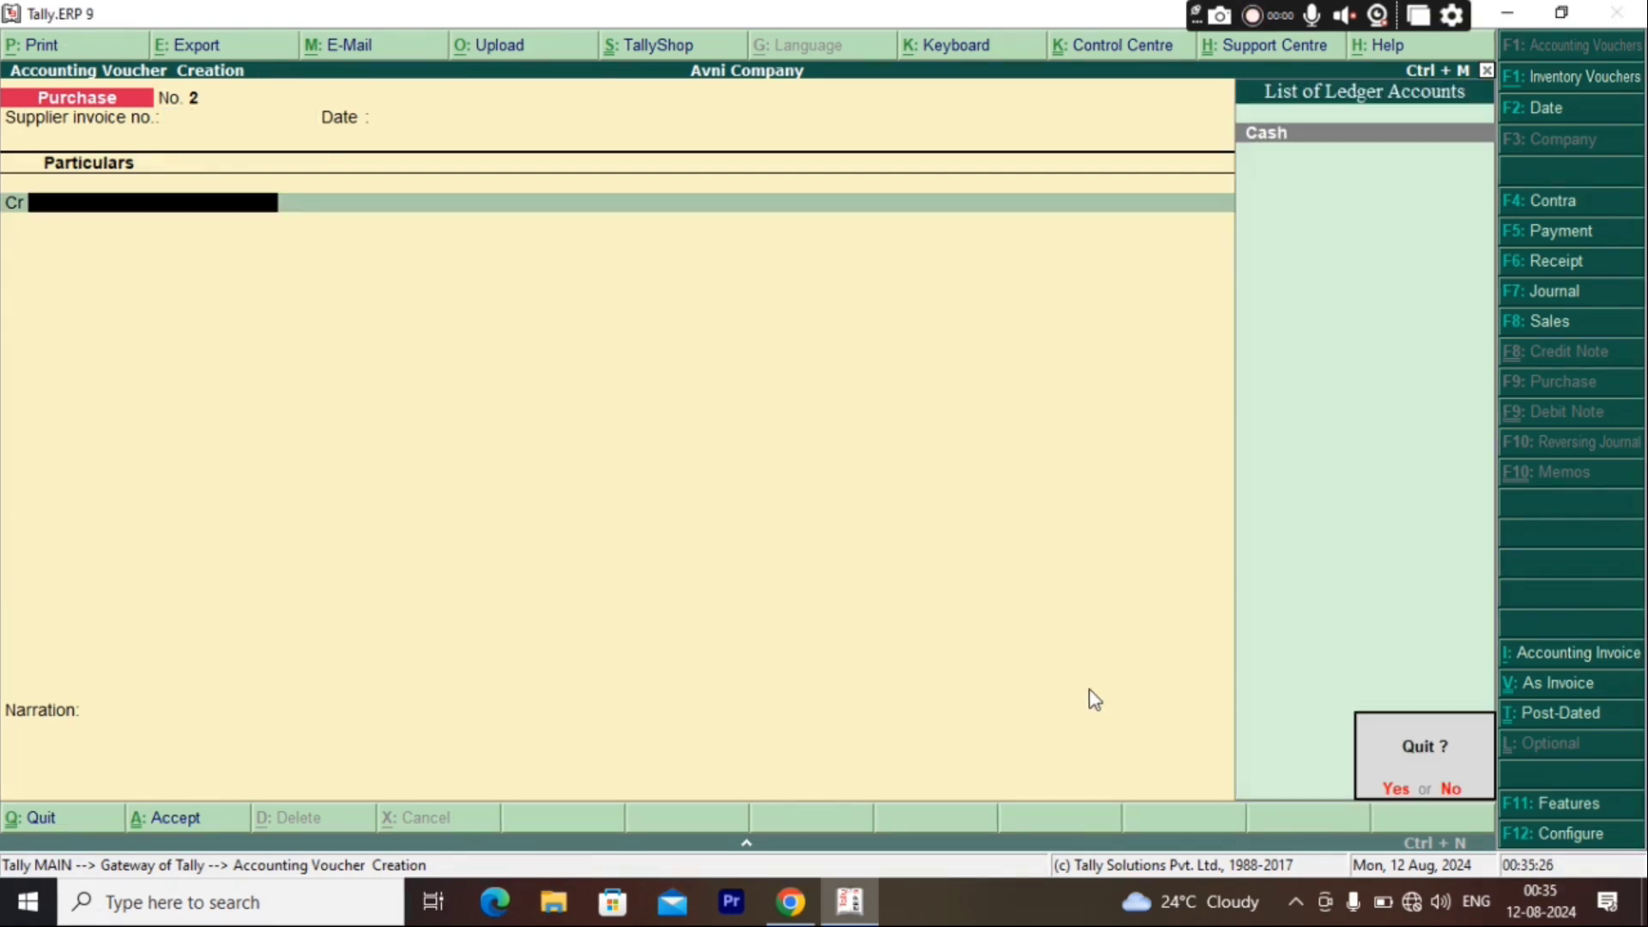
pyautogui.press('Return')
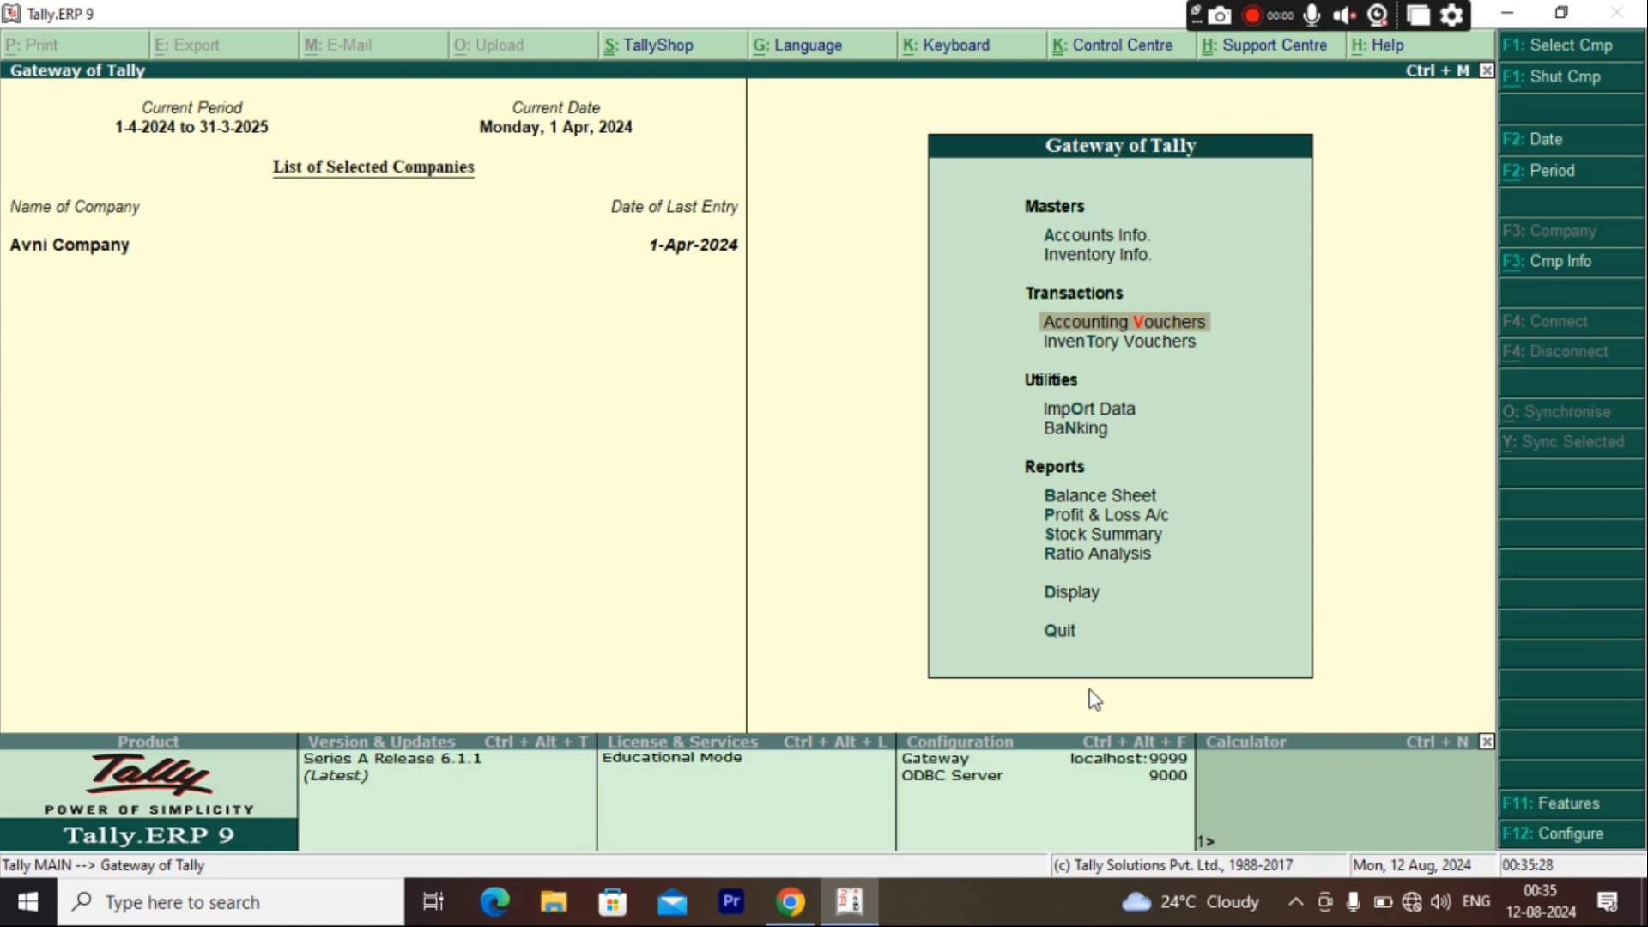
pyautogui.press('Down')
pyautogui.press('Down')
pyautogui.press('Down')
pyautogui.press('Down')
pyautogui.press('Down')
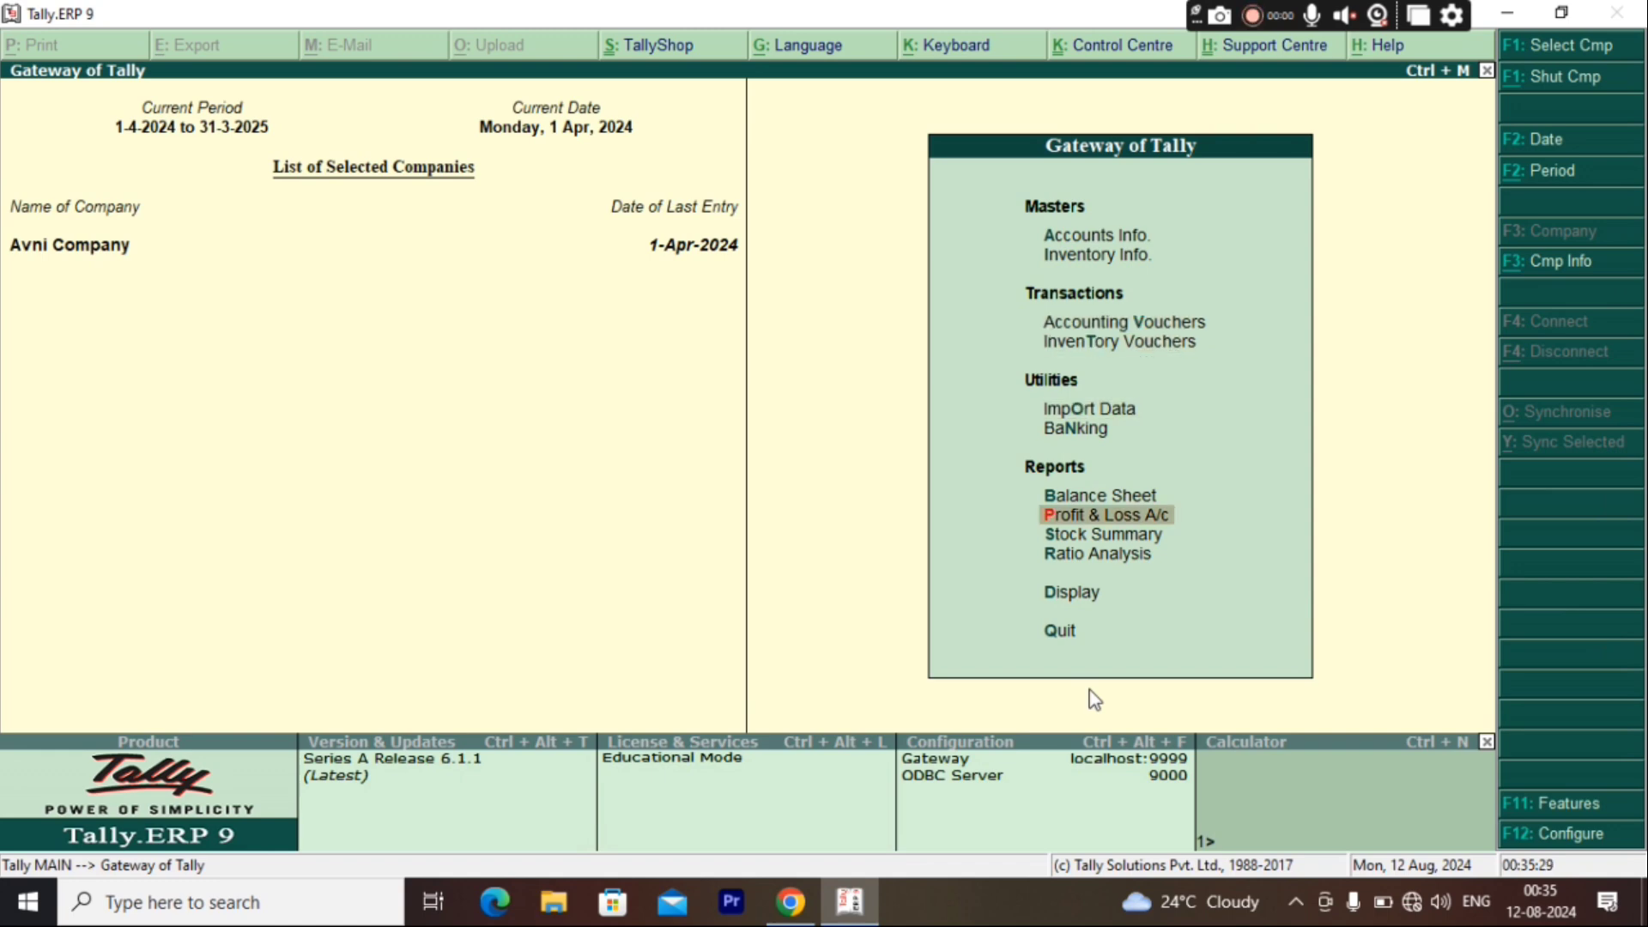
pyautogui.press('Return')
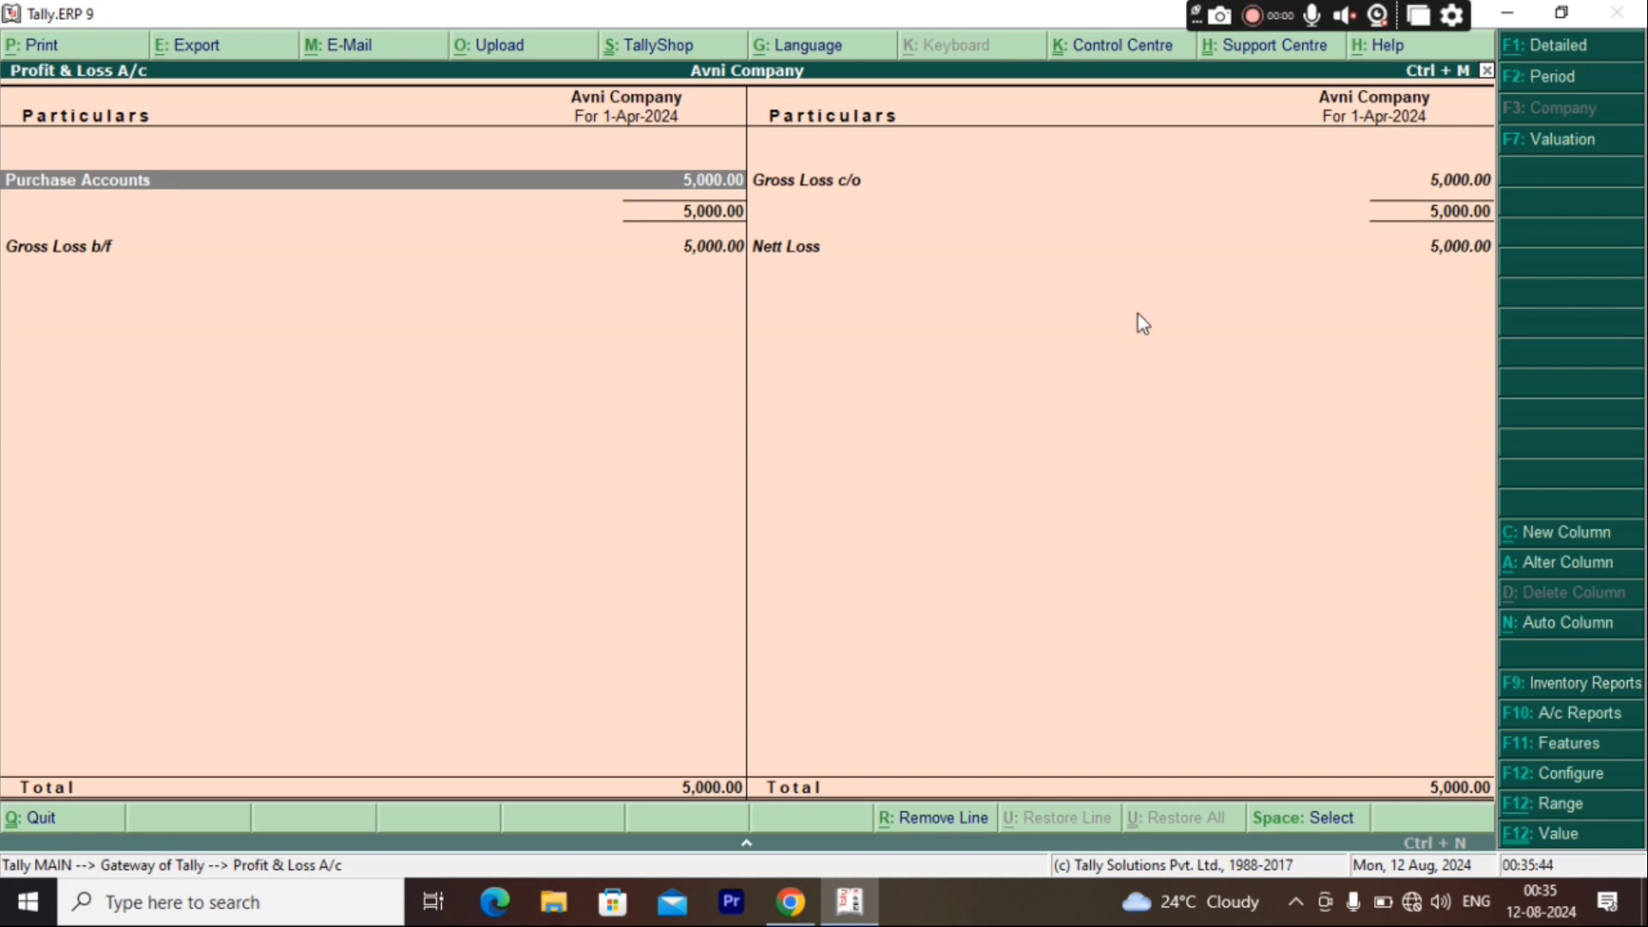
pyautogui.hotkey('alt', 'F1')
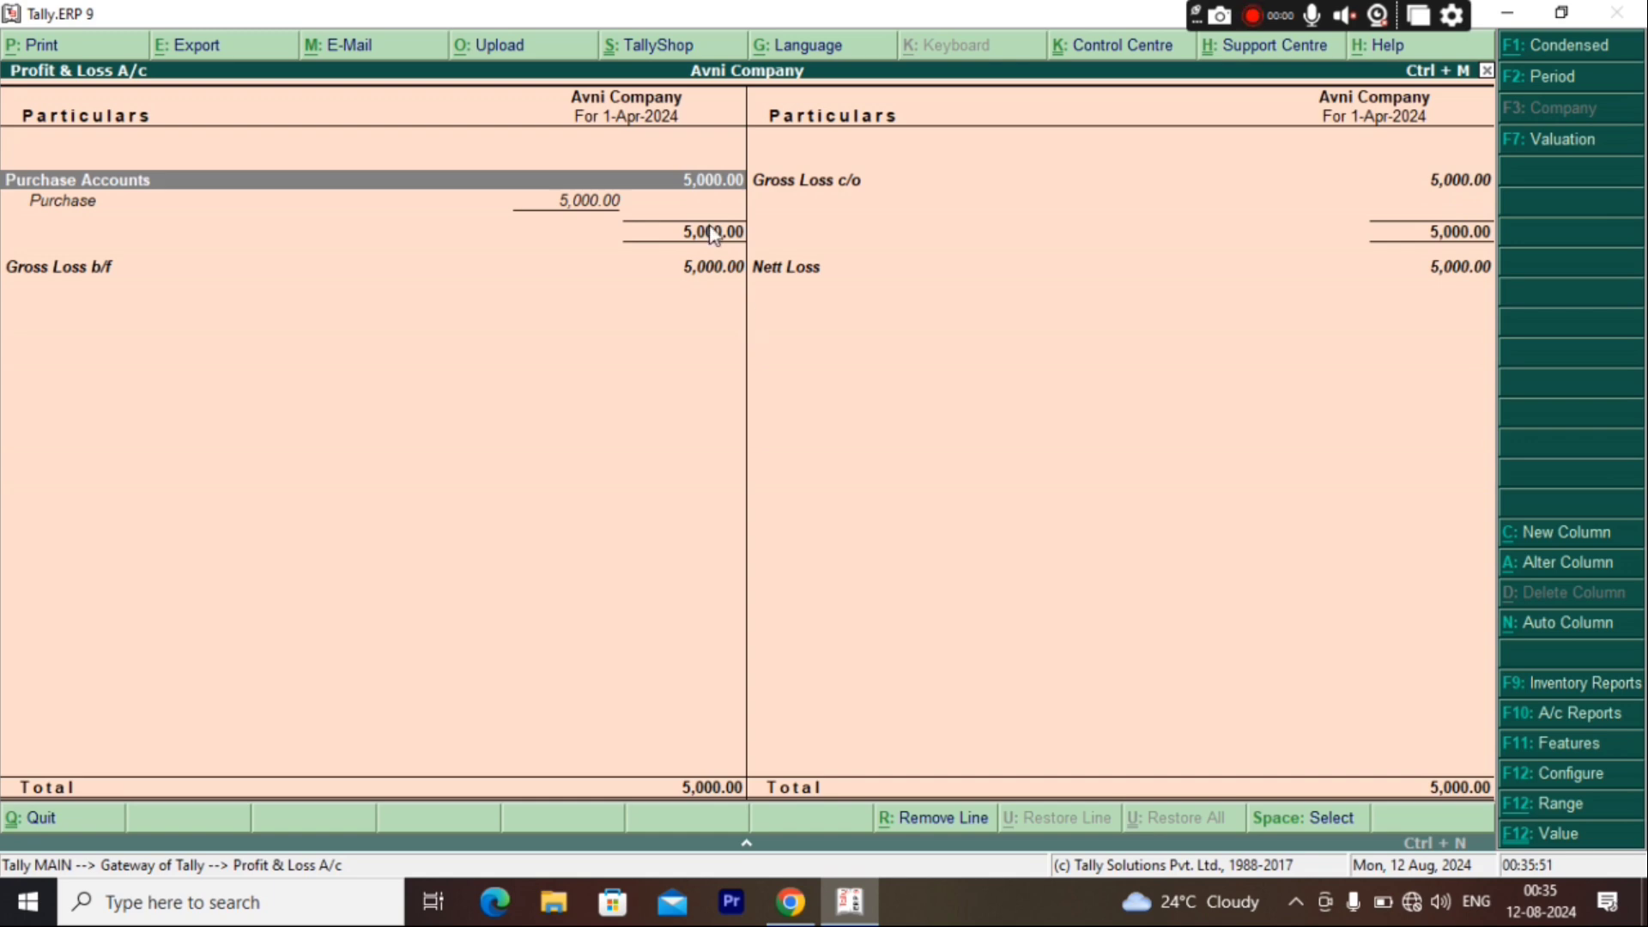
# Leave the Profit & Loss A/c and open a new purchase voucher for accounting entry.
pyautogui.press('Escape')
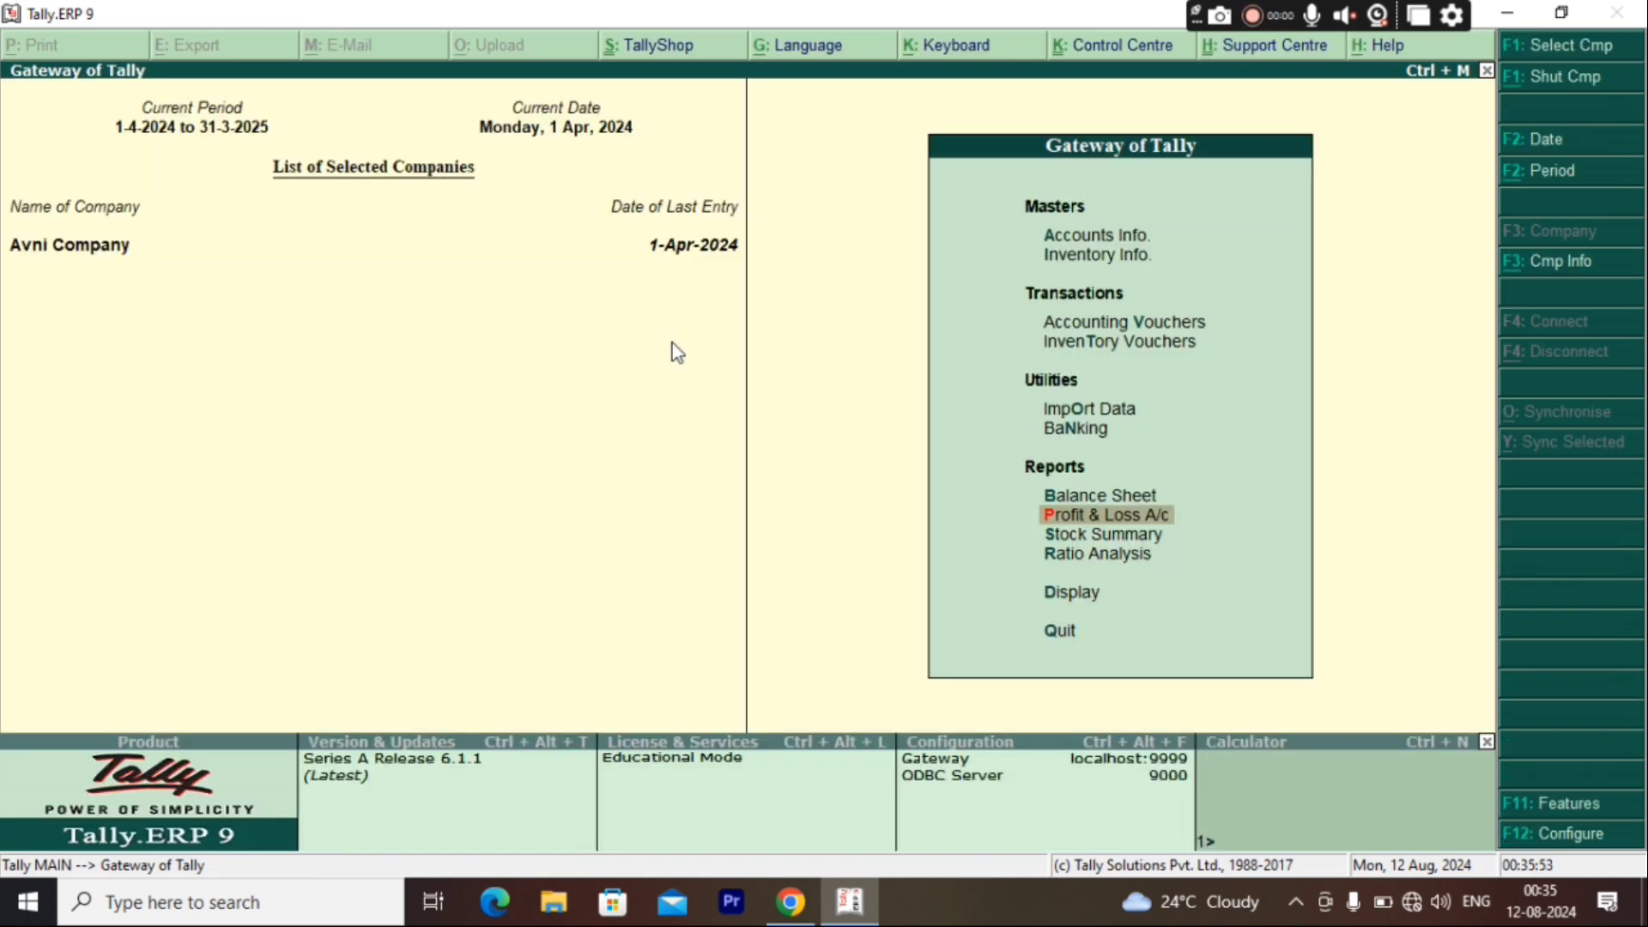
pyautogui.press('Up')
pyautogui.press('Up')
pyautogui.press('Up')
pyautogui.press('Up')
pyautogui.press('Up')
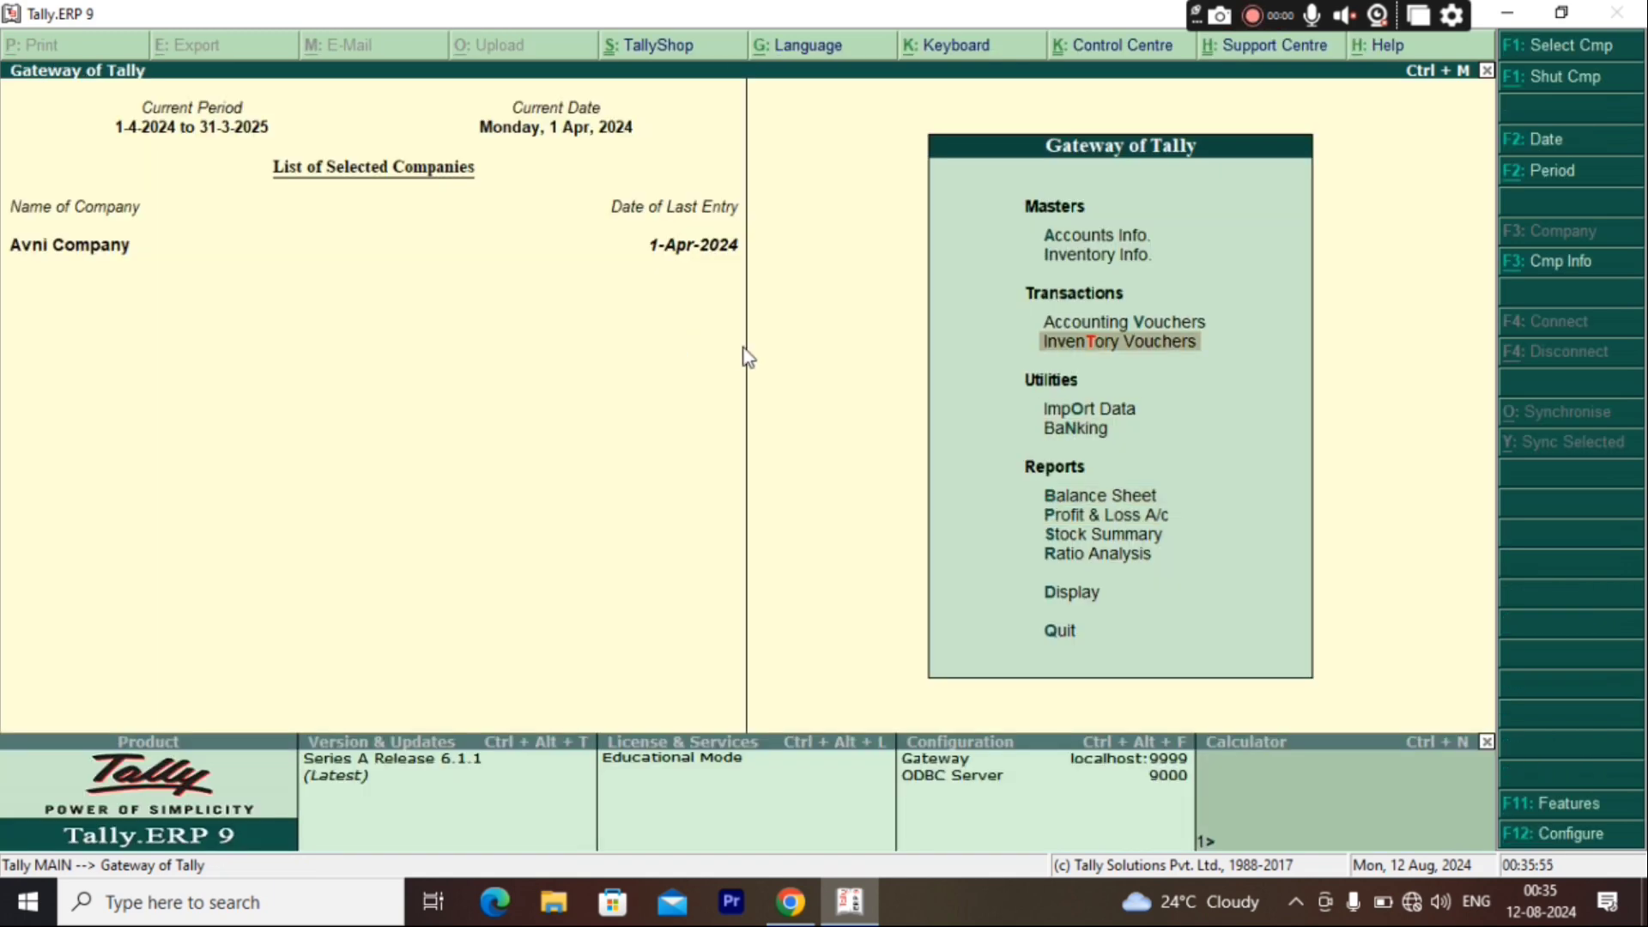
pyautogui.press('Return')
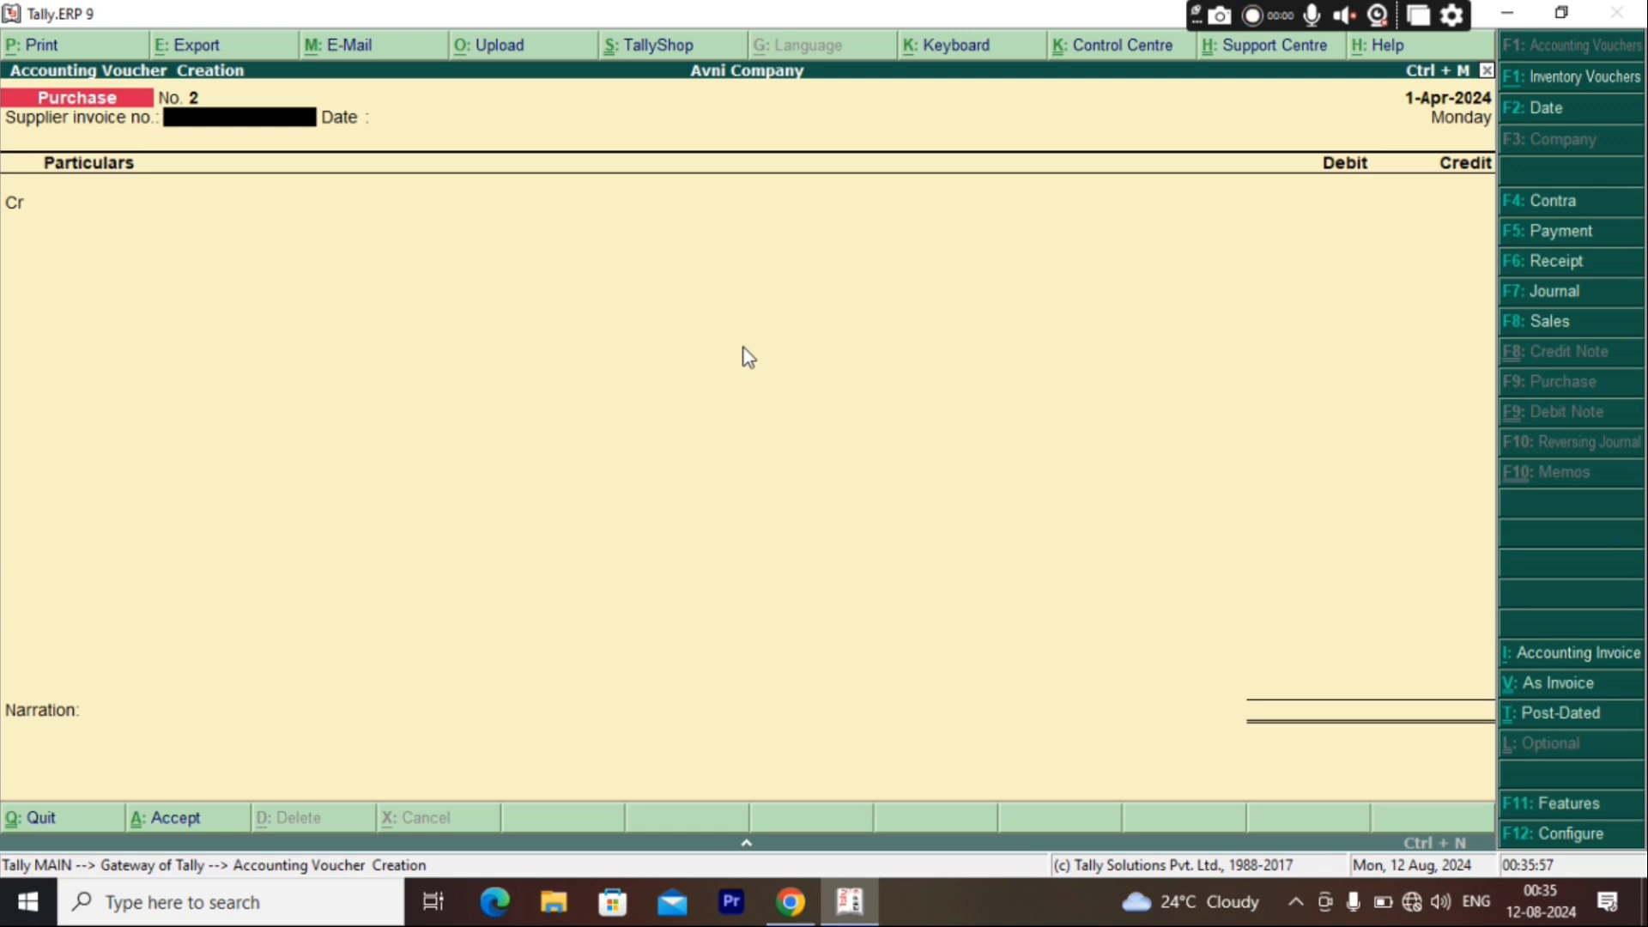
# Leave the supplier invoice number blank and set the invoice date to 1-4-24.
pyautogui.press('Return')
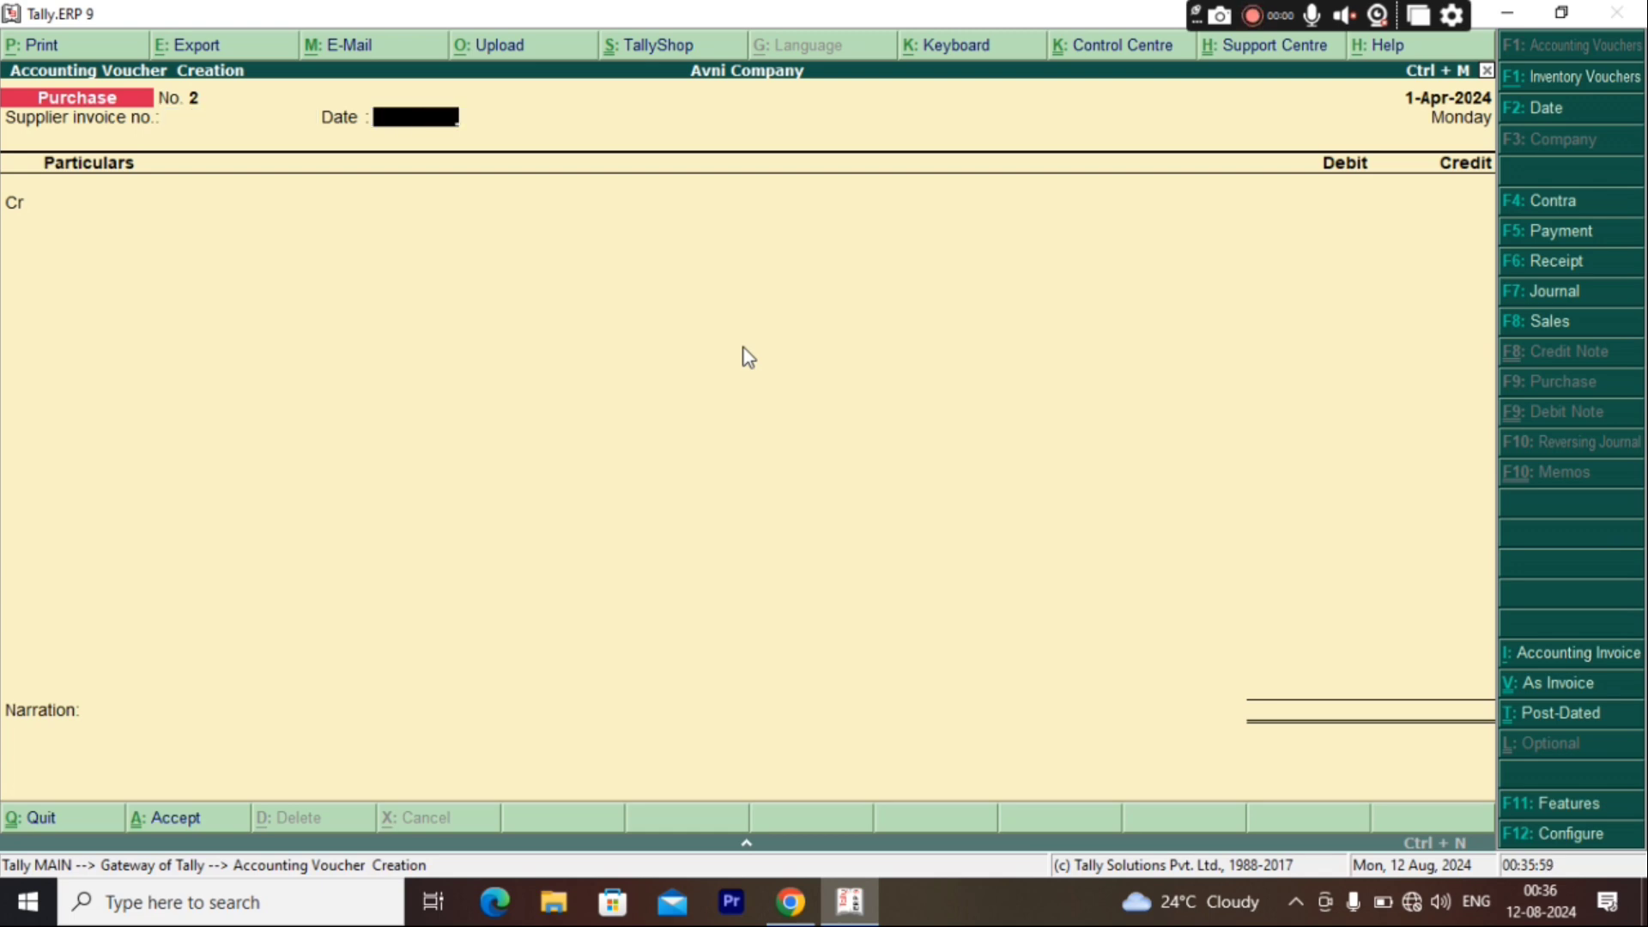
pyautogui.write('1-4-24')
pyautogui.press('Return')
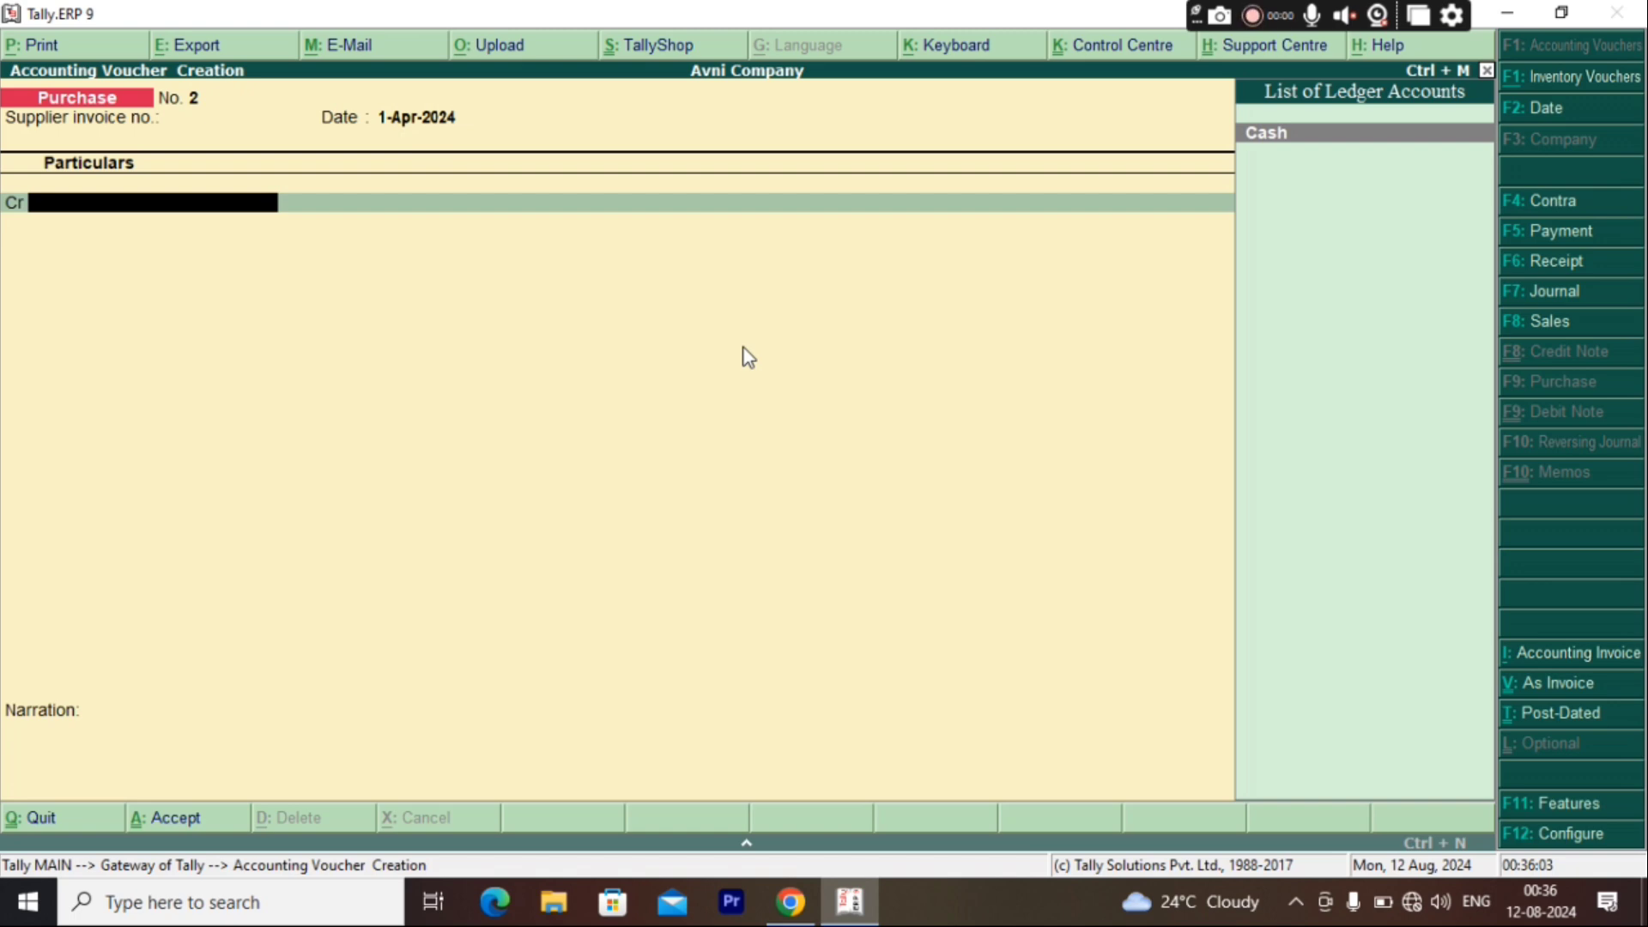
# Credit the Cash ledger with 6000 in the second purchase voucher, keeping the default supplier's details.
pyautogui.press('Return')
pyautogui.press('Return')
pyautogui.press('Return')
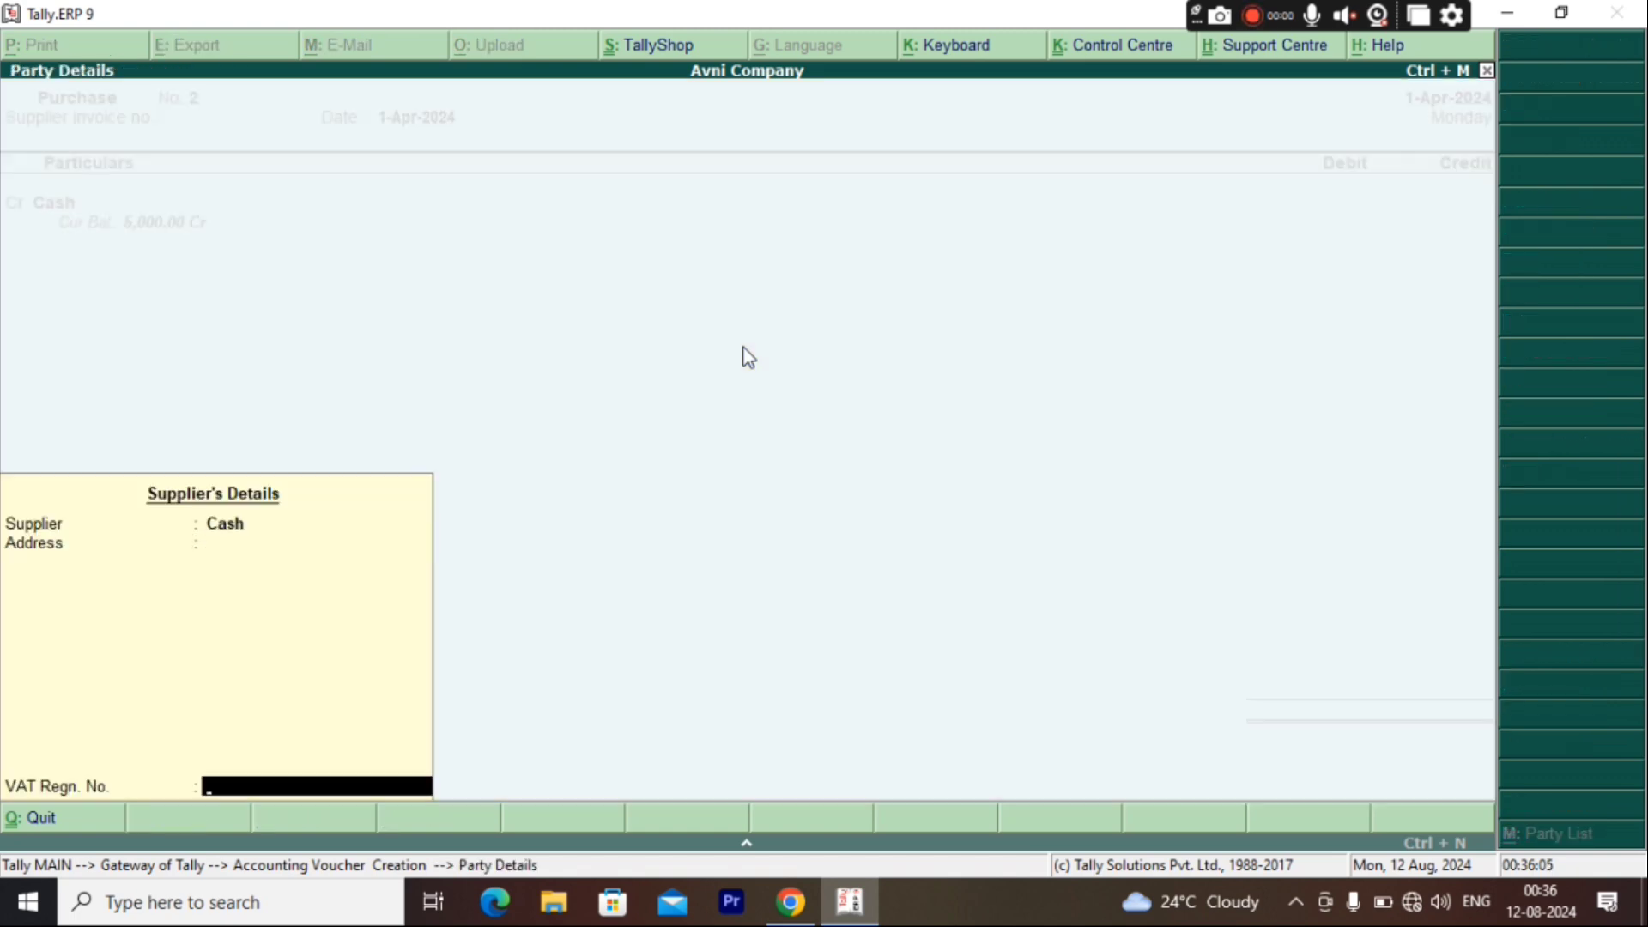
pyautogui.press('Return')
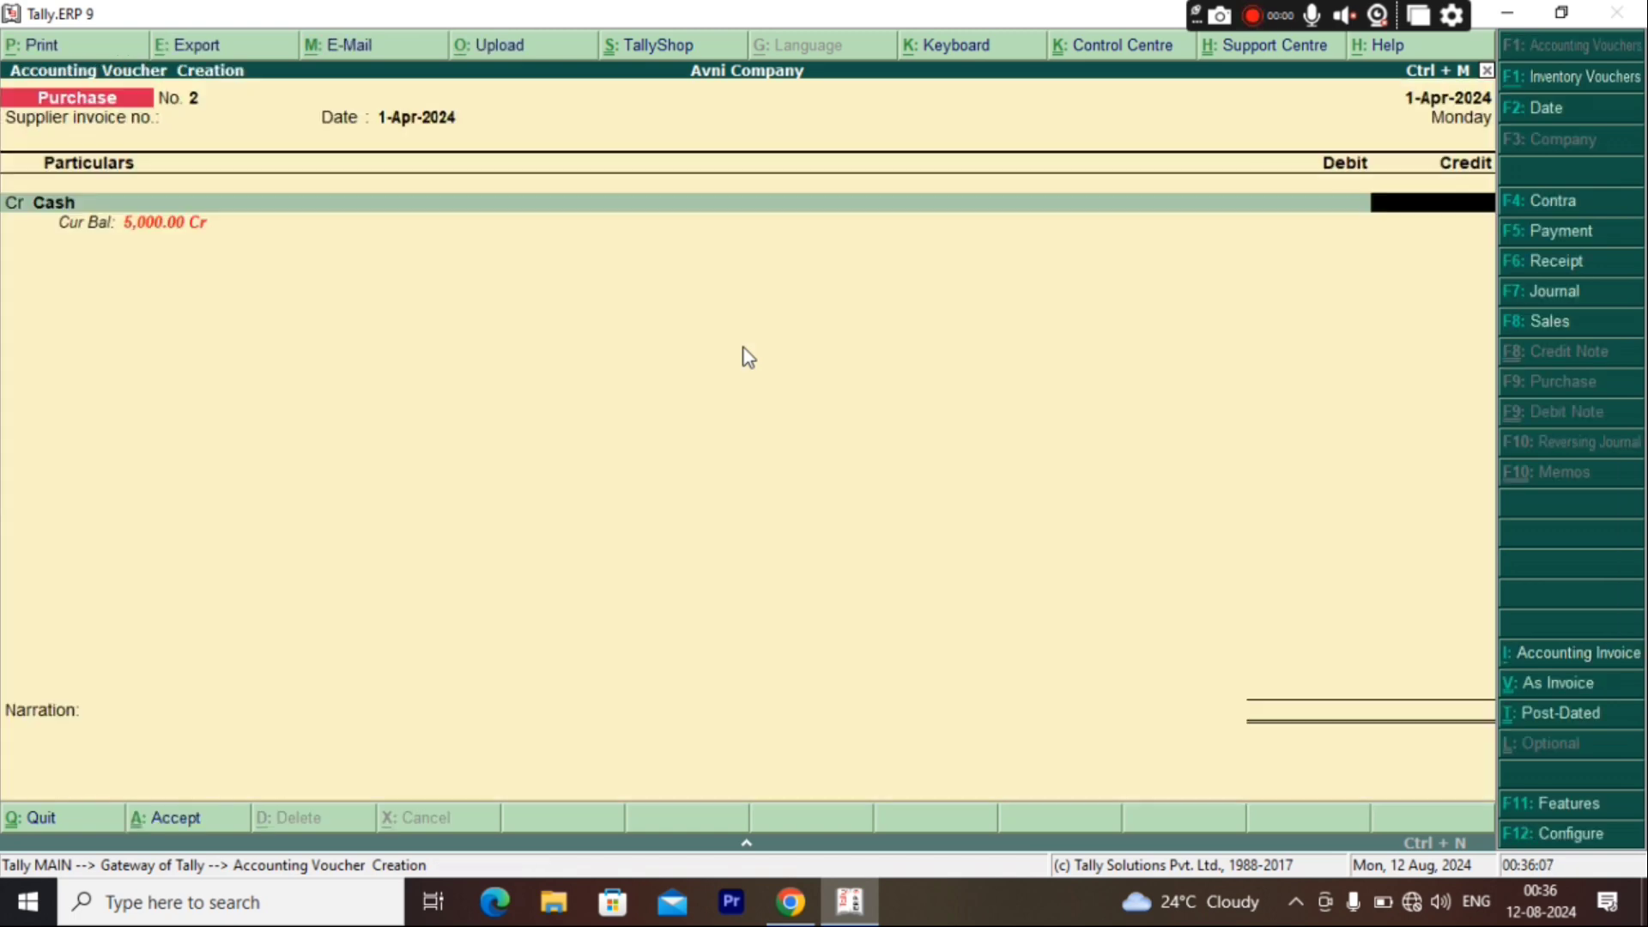
pyautogui.write('6000')
pyautogui.press('Return')
pyautogui.press('Return')
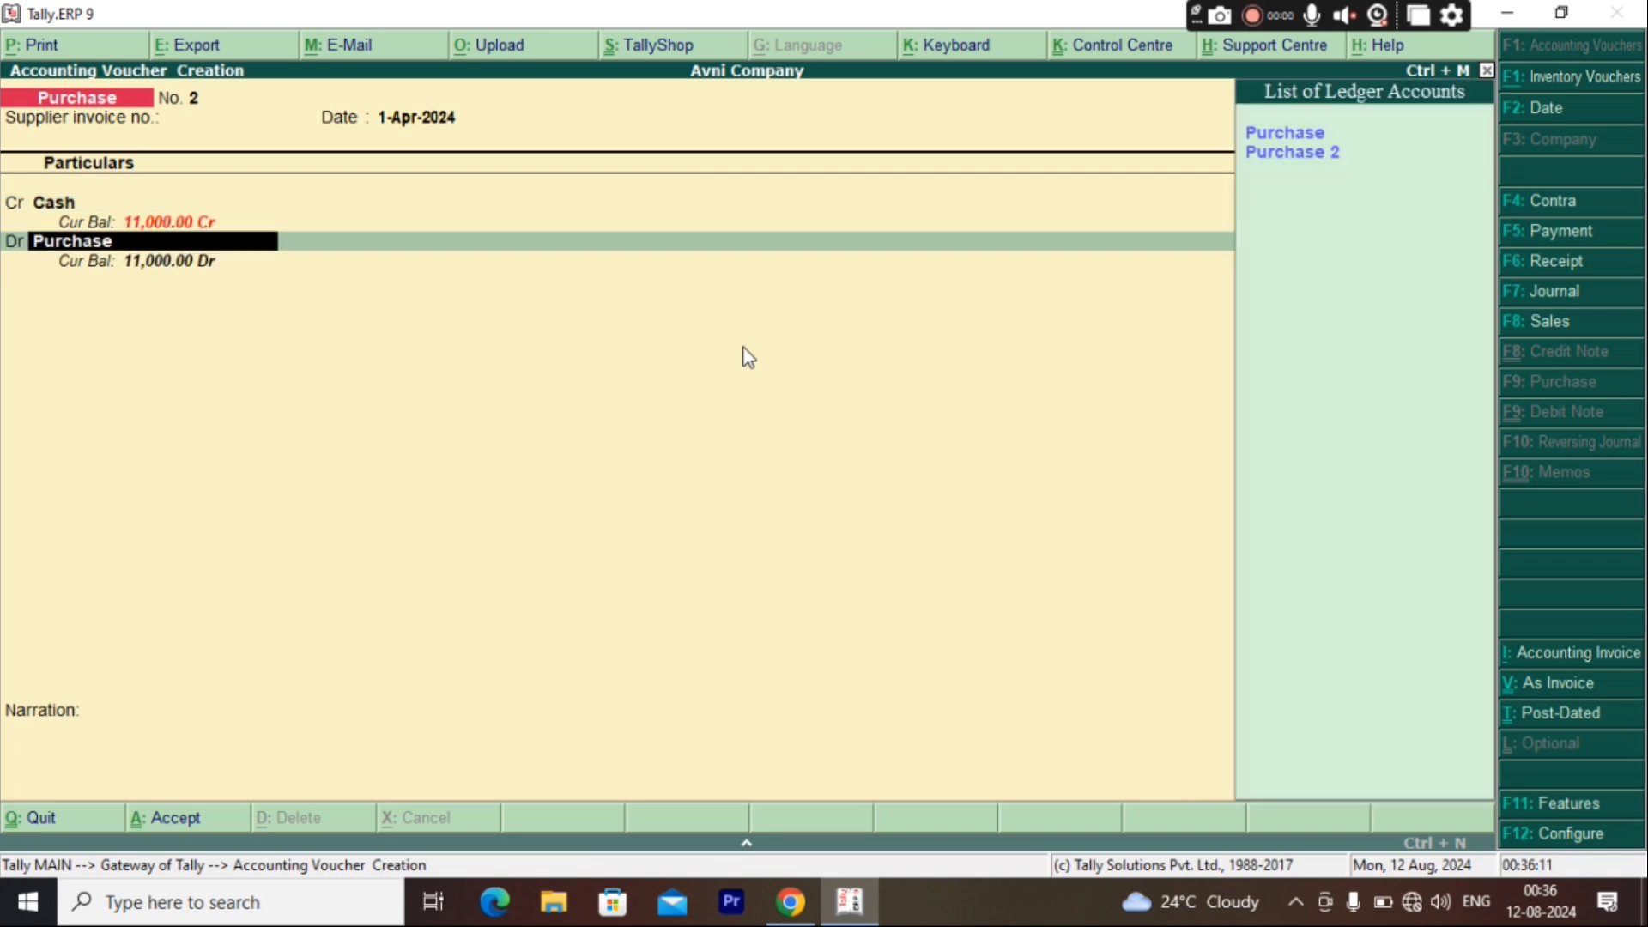
# Debit the Purchase 2 ledger with 6,000.00.
pyautogui.press('Down')
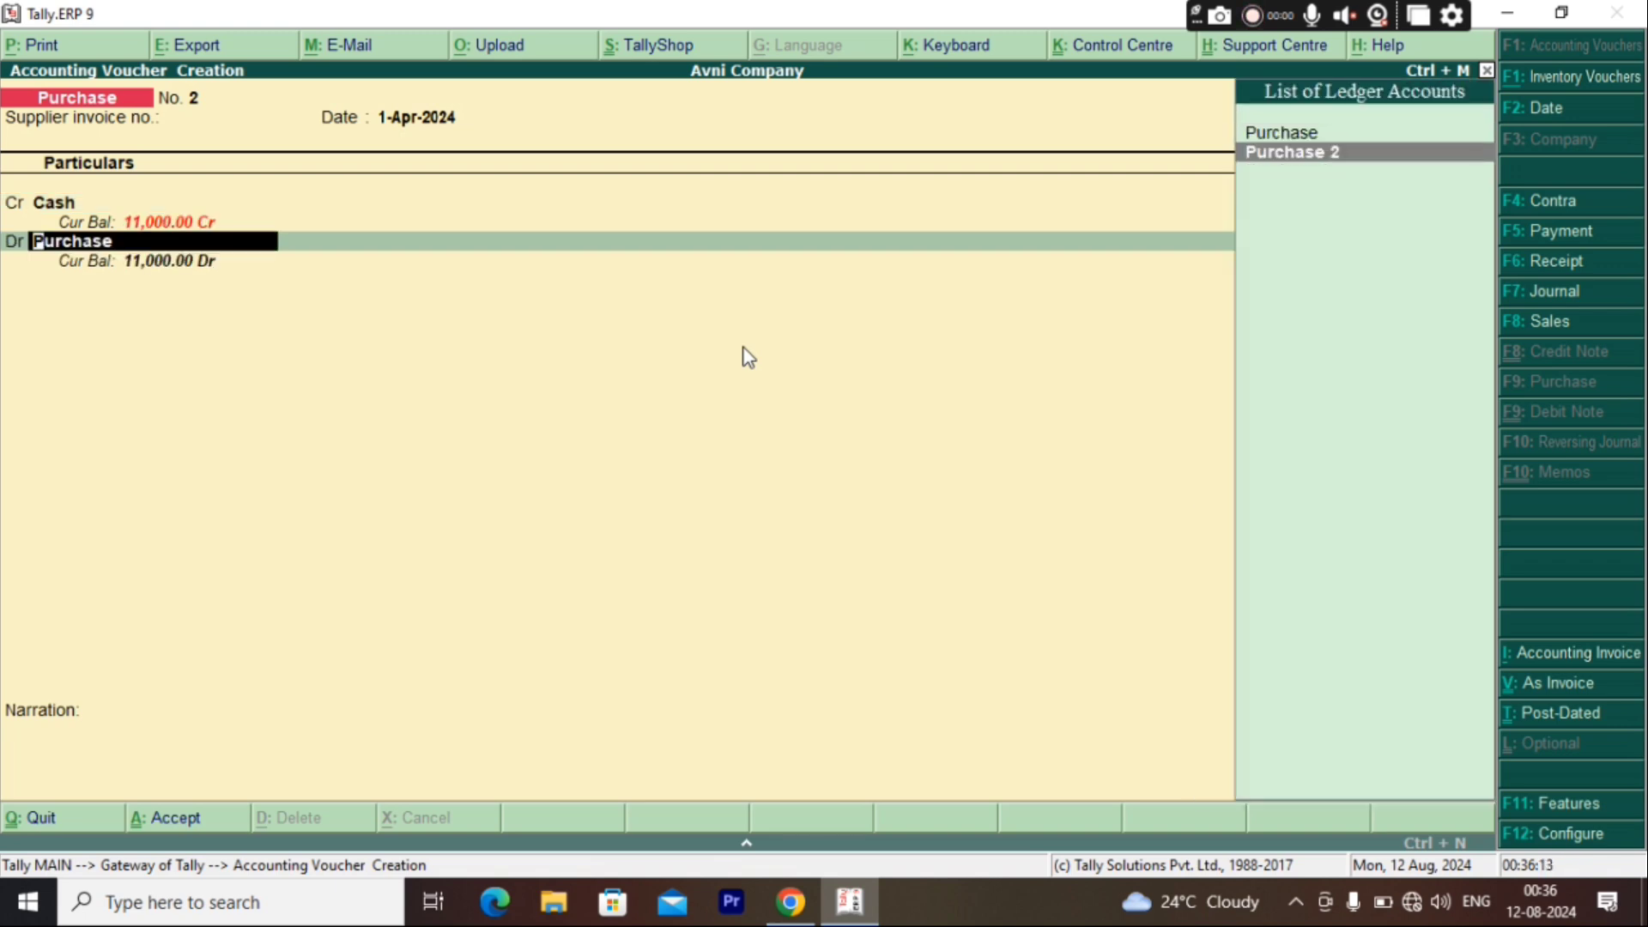
pyautogui.press('Return')
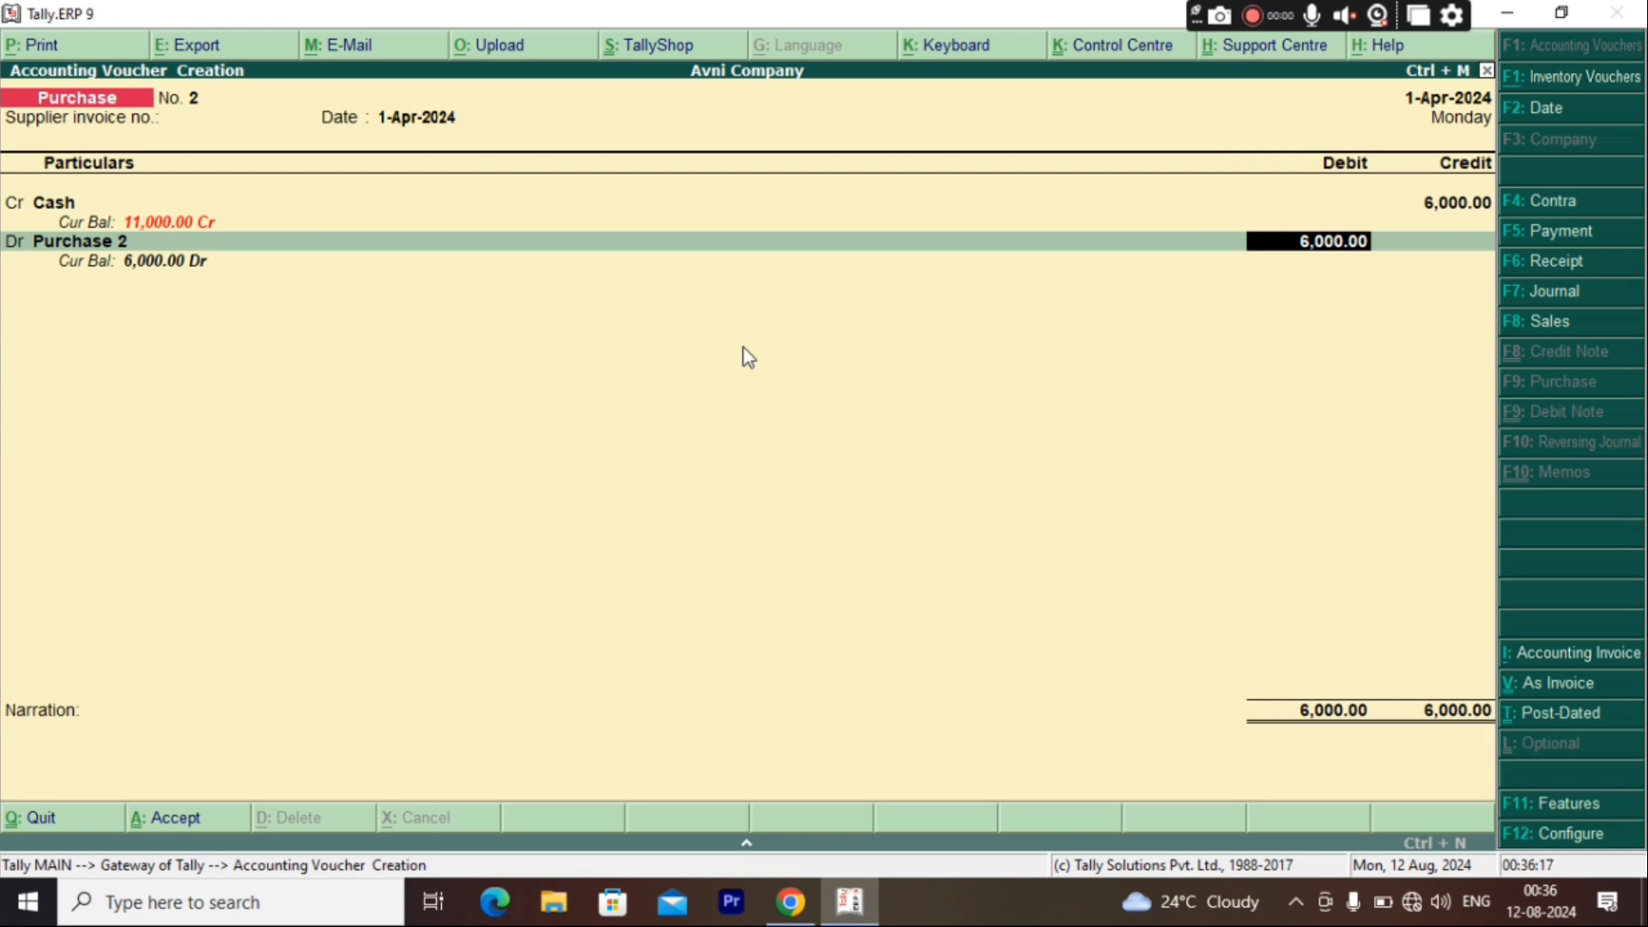
pyautogui.press('Return')
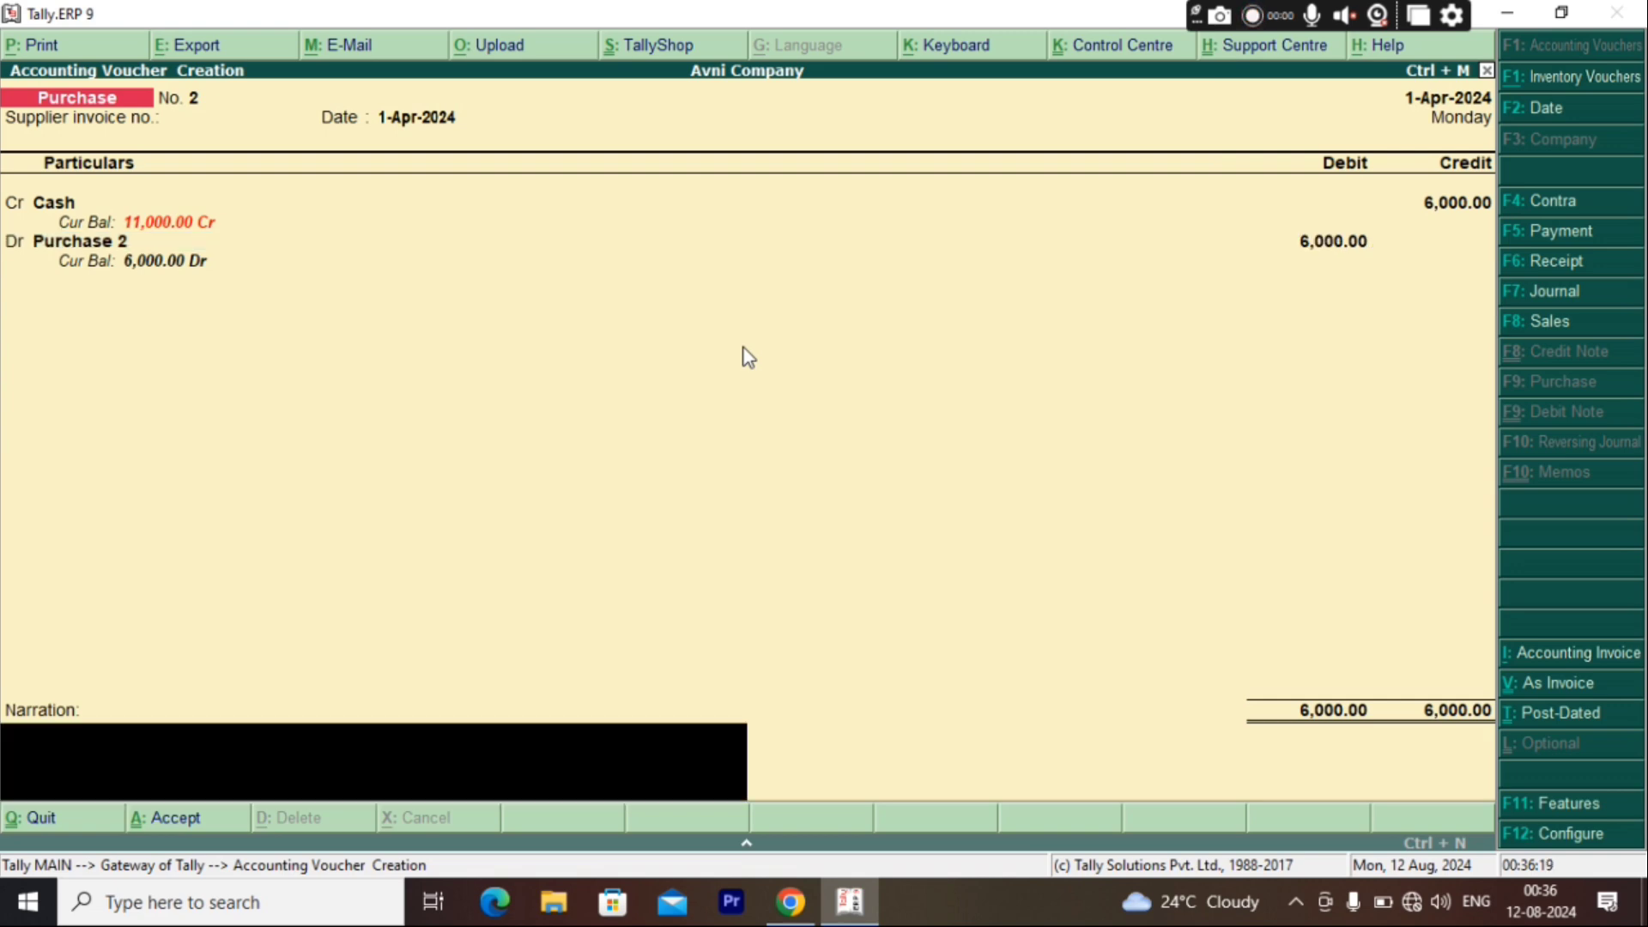
# Add the narration "purchase 2 goods on cash" and accept the voucher.
pyautogui.write('purchase 2 goods')
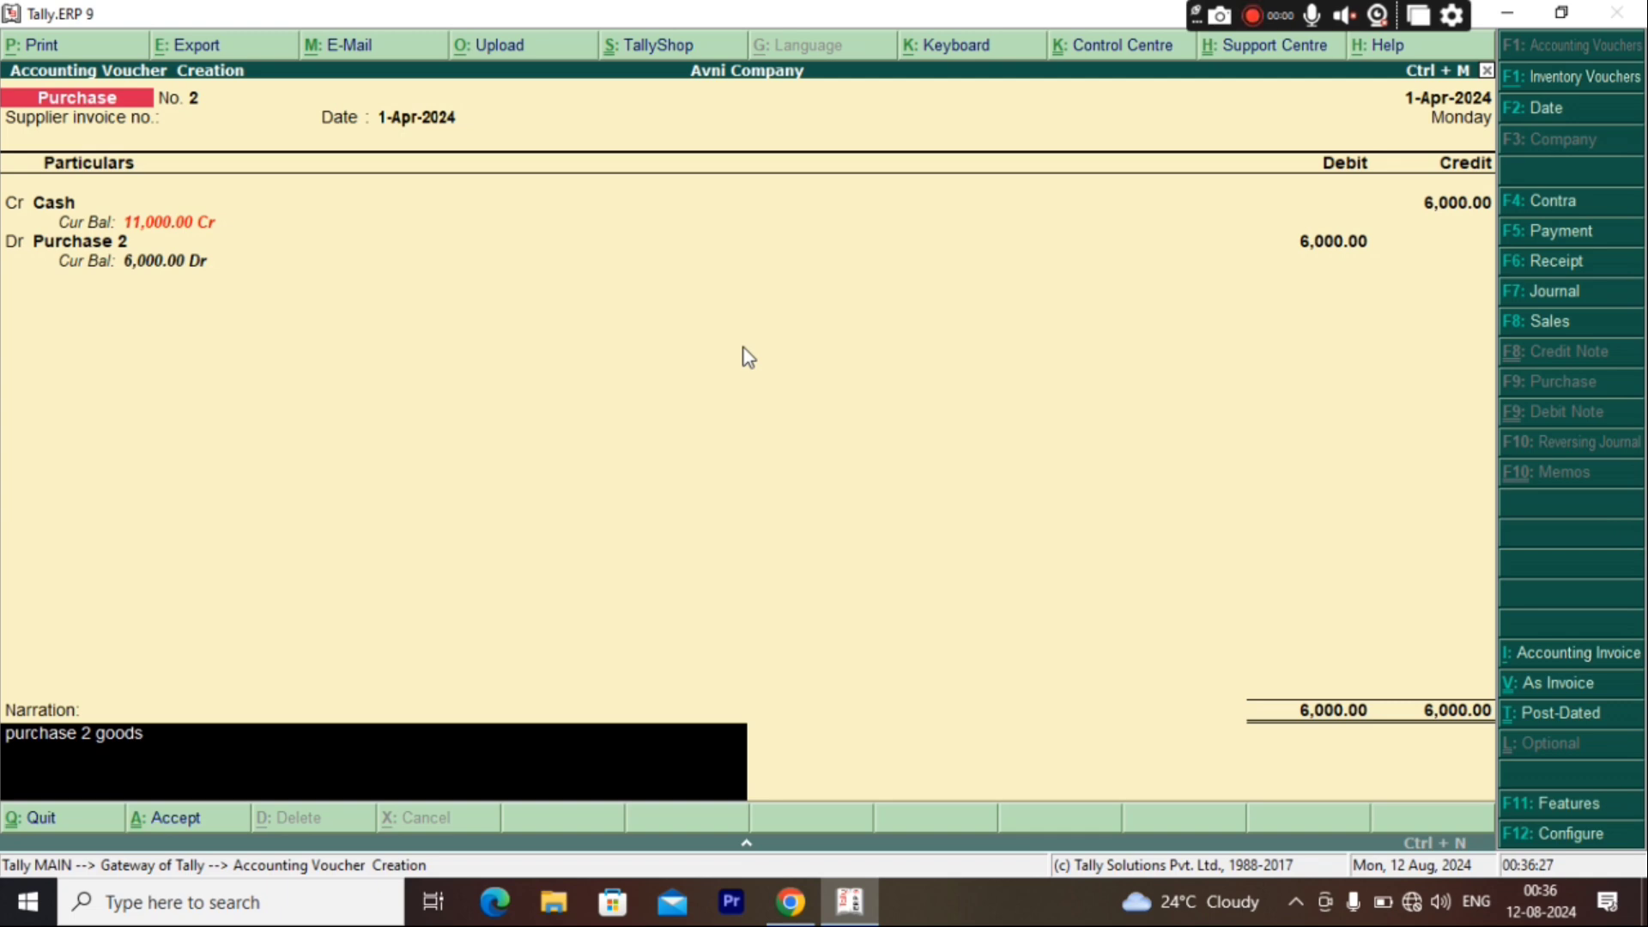
pyautogui.write(' on cahs')
pyautogui.press('BackSpace')
pyautogui.press('BackSpace')
pyautogui.write('sh')
pyautogui.press('Return')
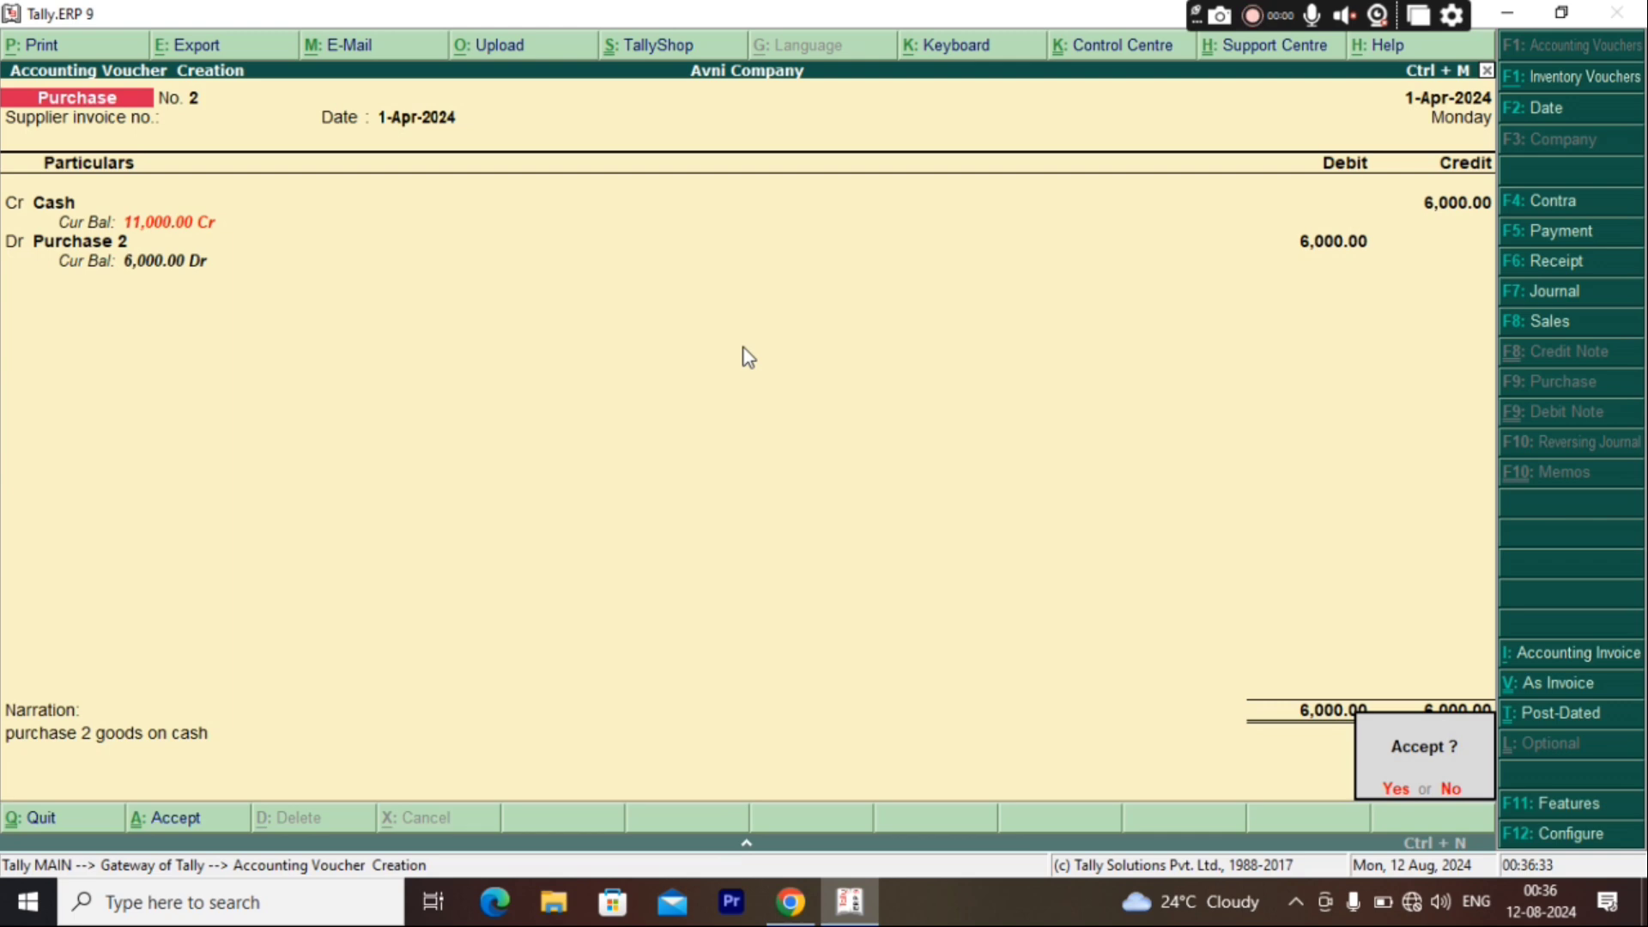
pyautogui.press('Return')
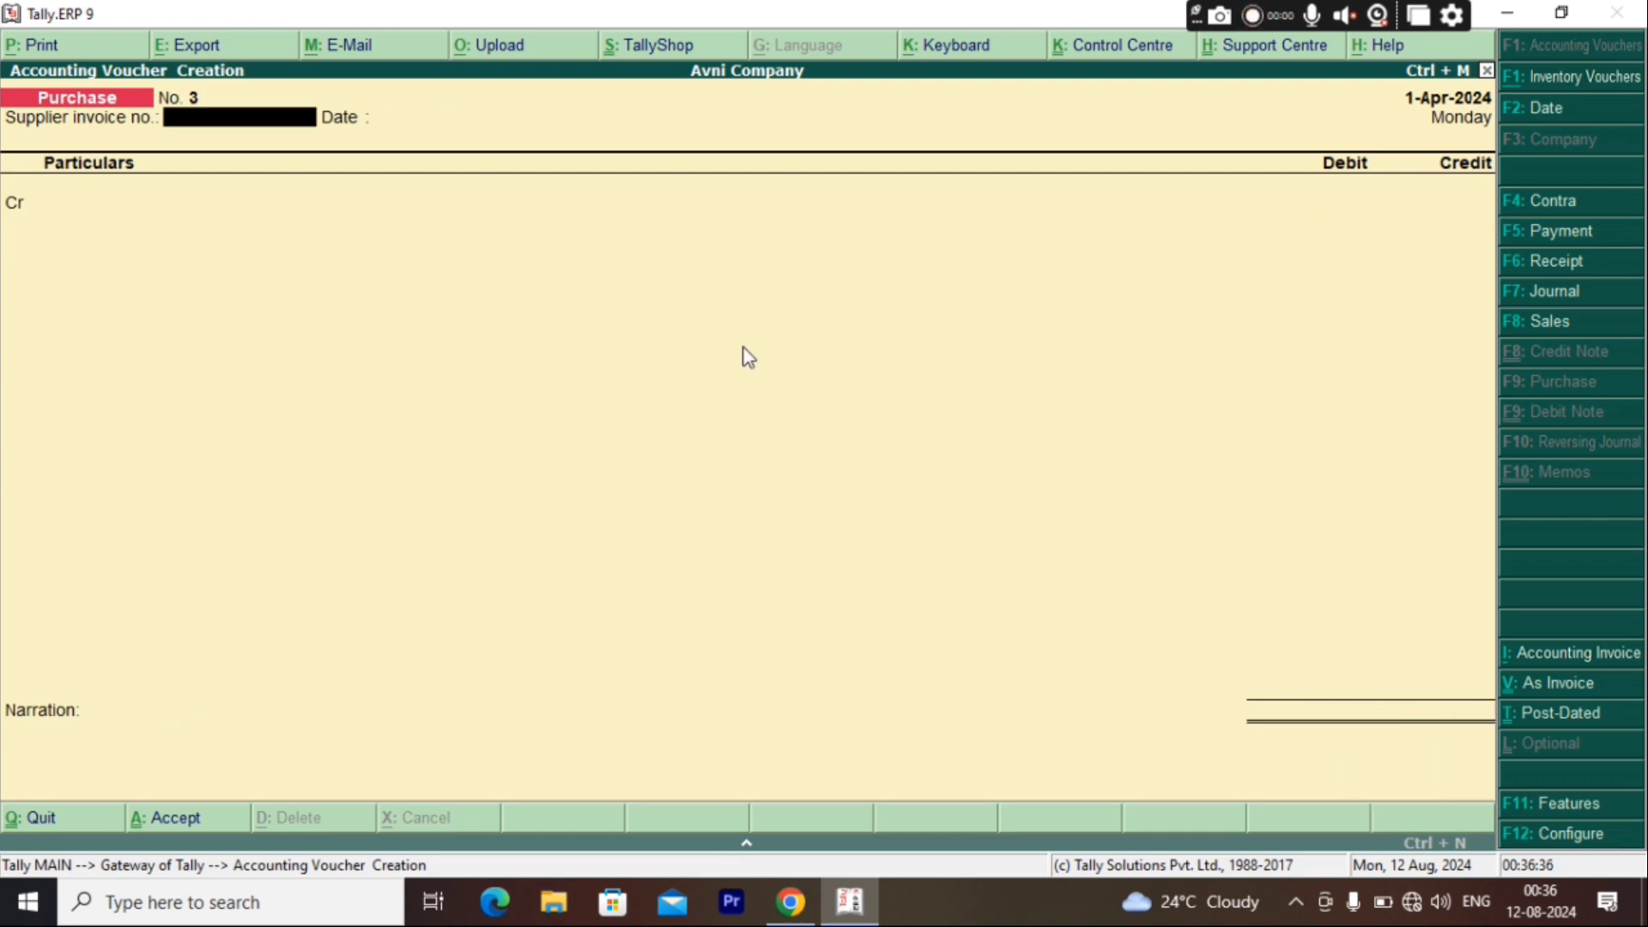
# Quit voucher creation and open the Profit & Loss A/c to review the total of both purchases.
pyautogui.press('Escape')
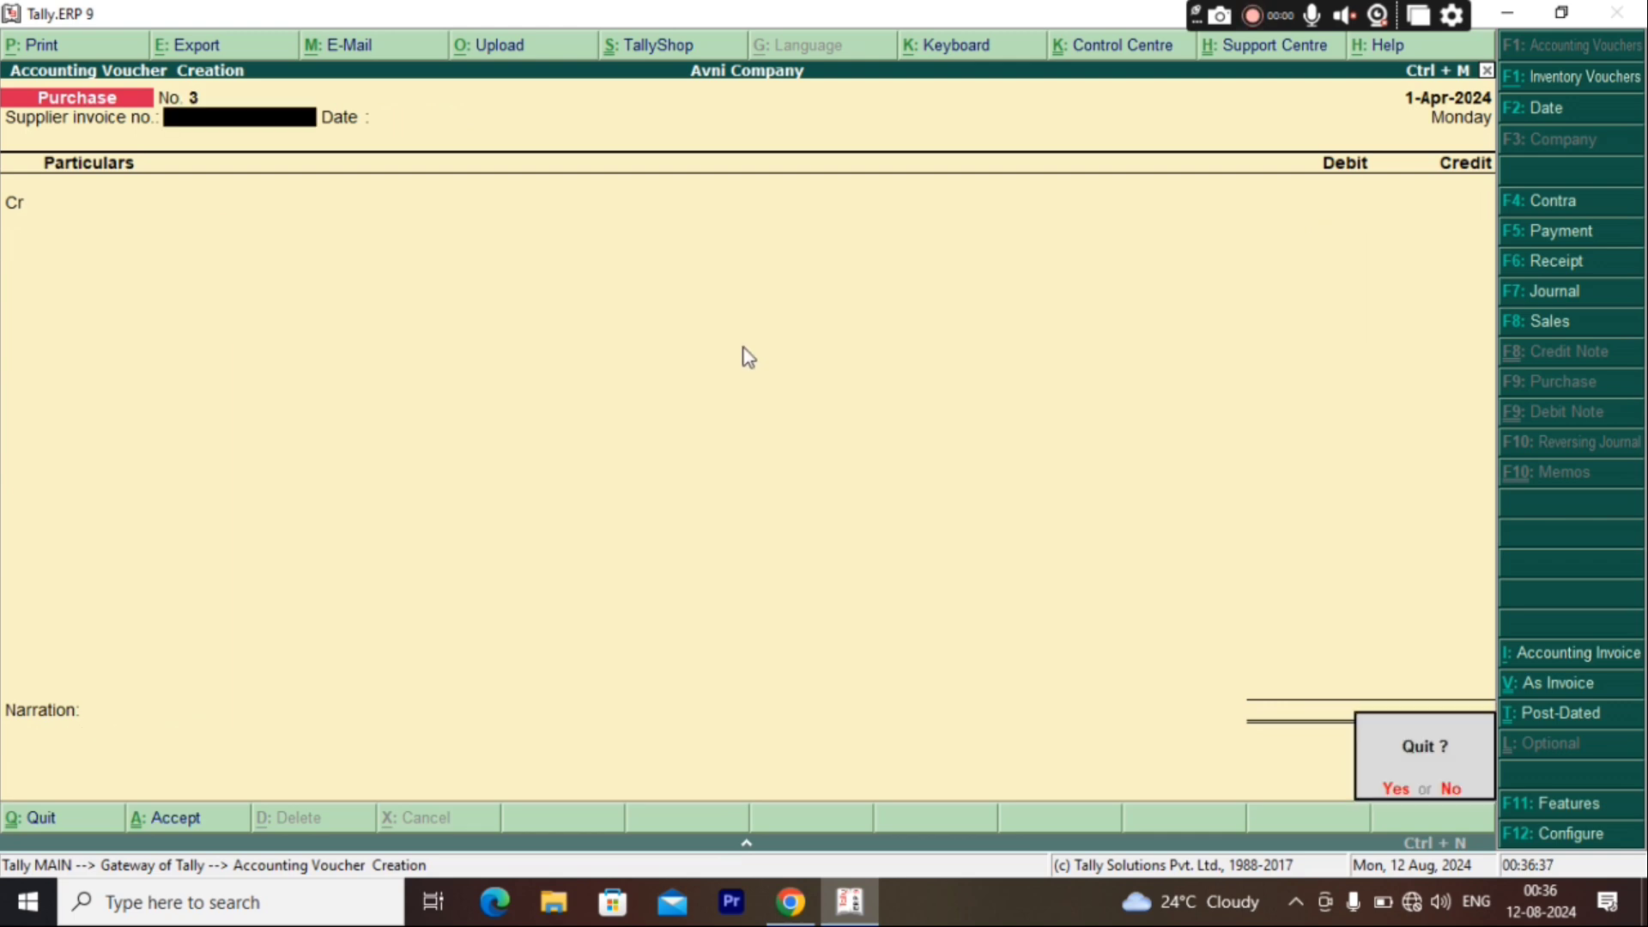
pyautogui.press('Return')
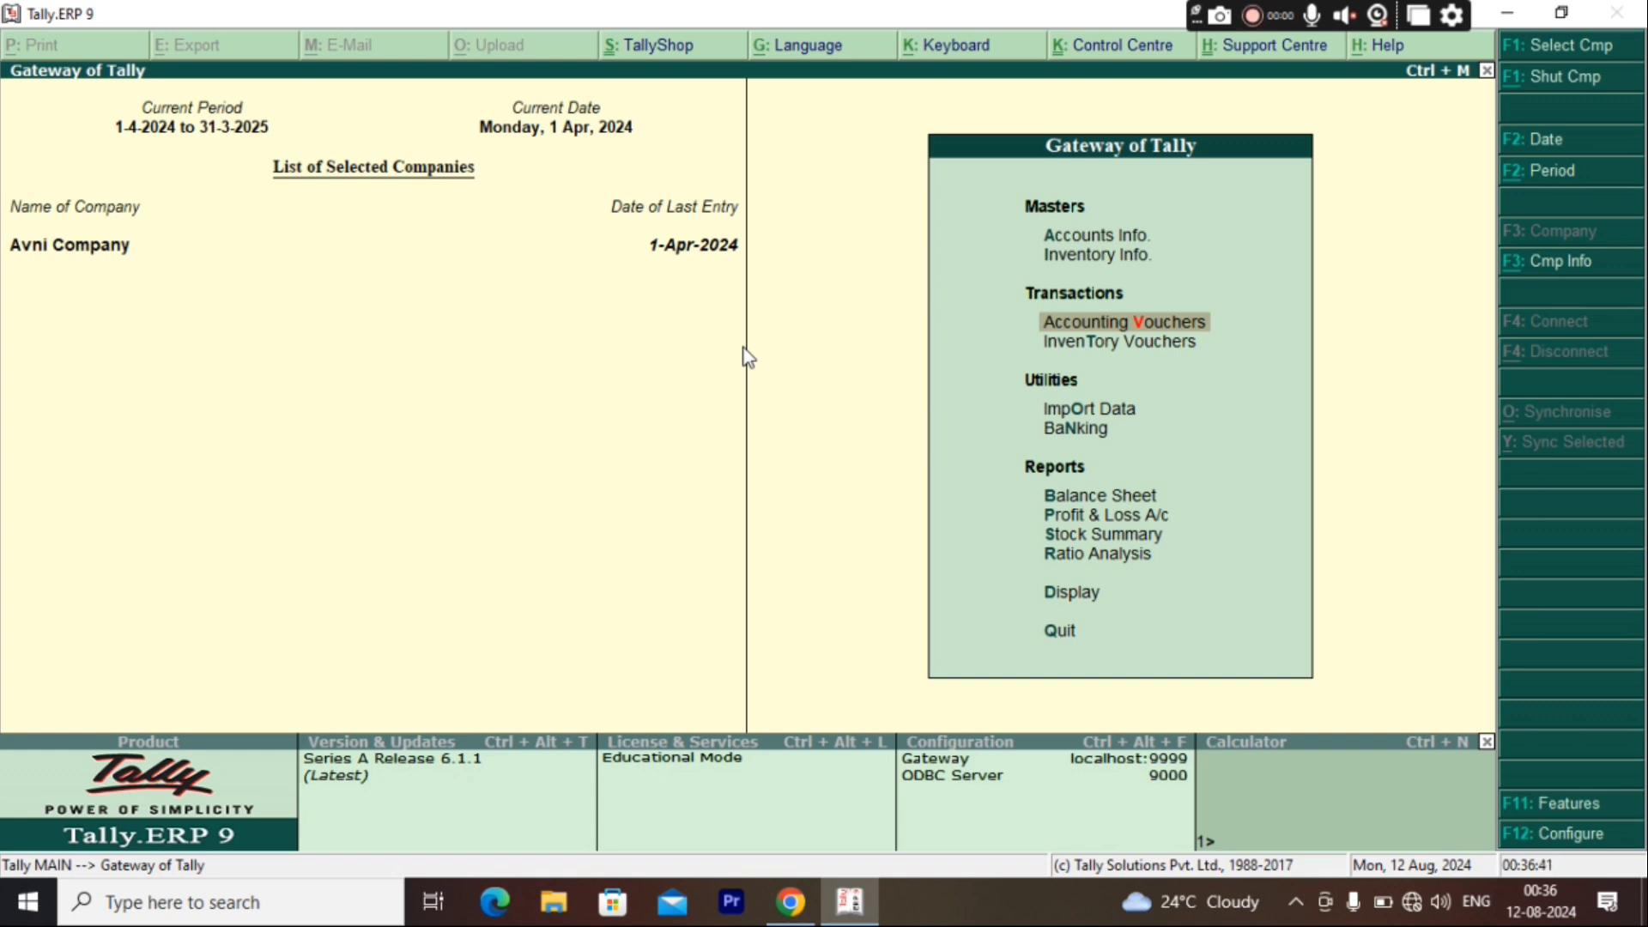
pyautogui.press('Down')
pyautogui.press('Down')
pyautogui.press('Down')
pyautogui.press('Down')
pyautogui.press('Down')
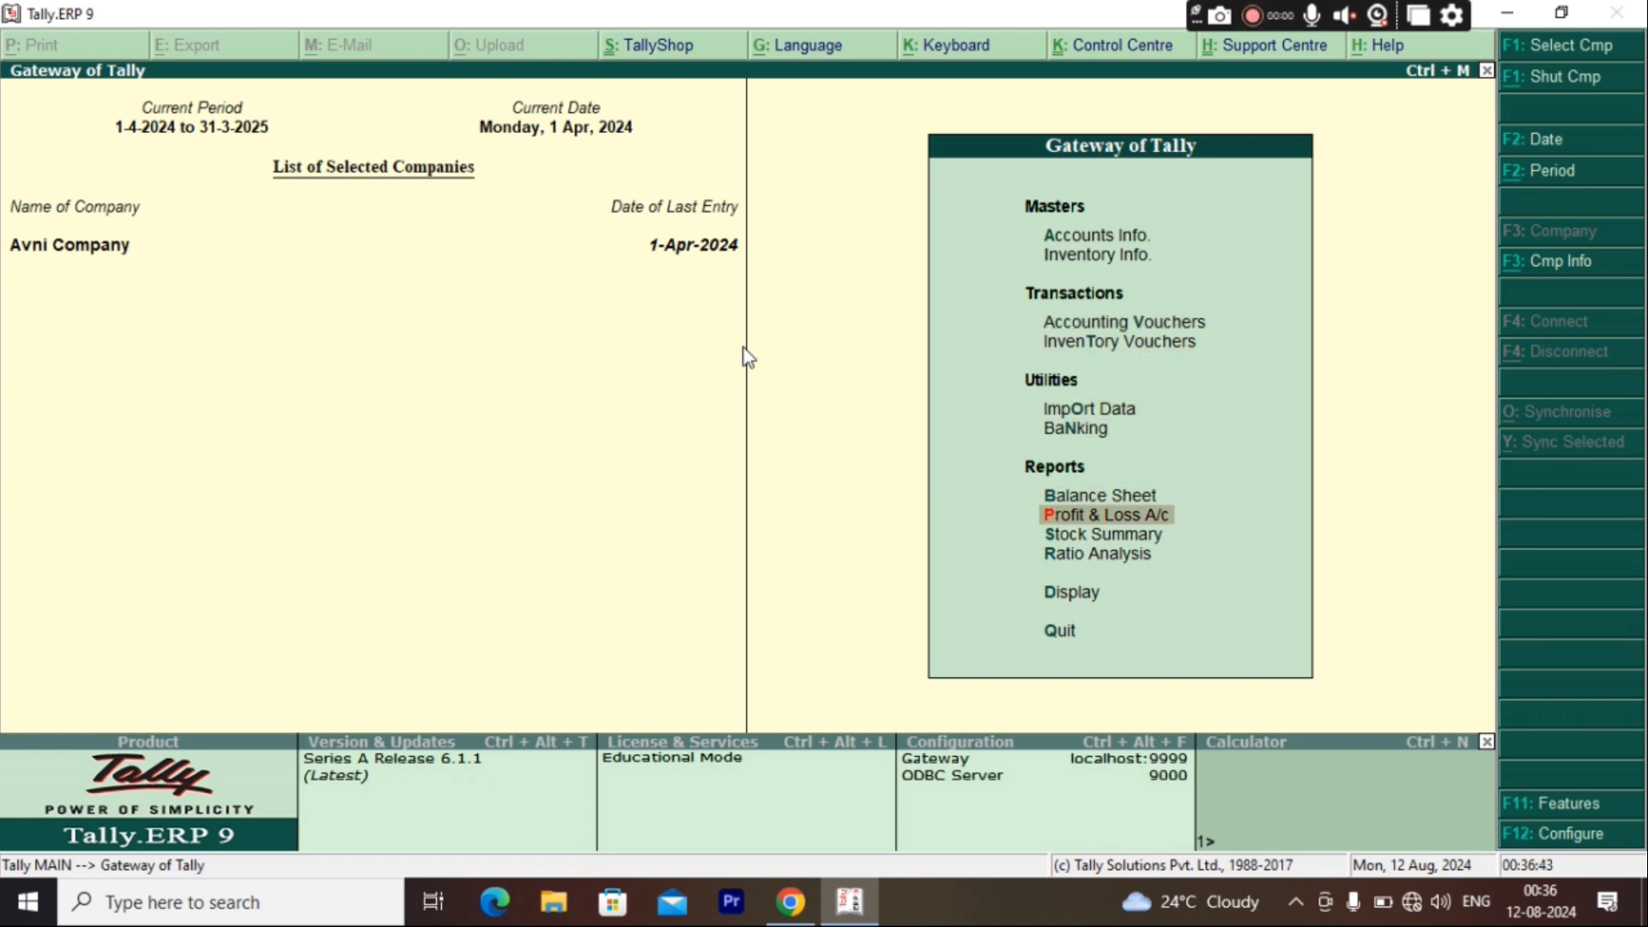
pyautogui.press('Return')
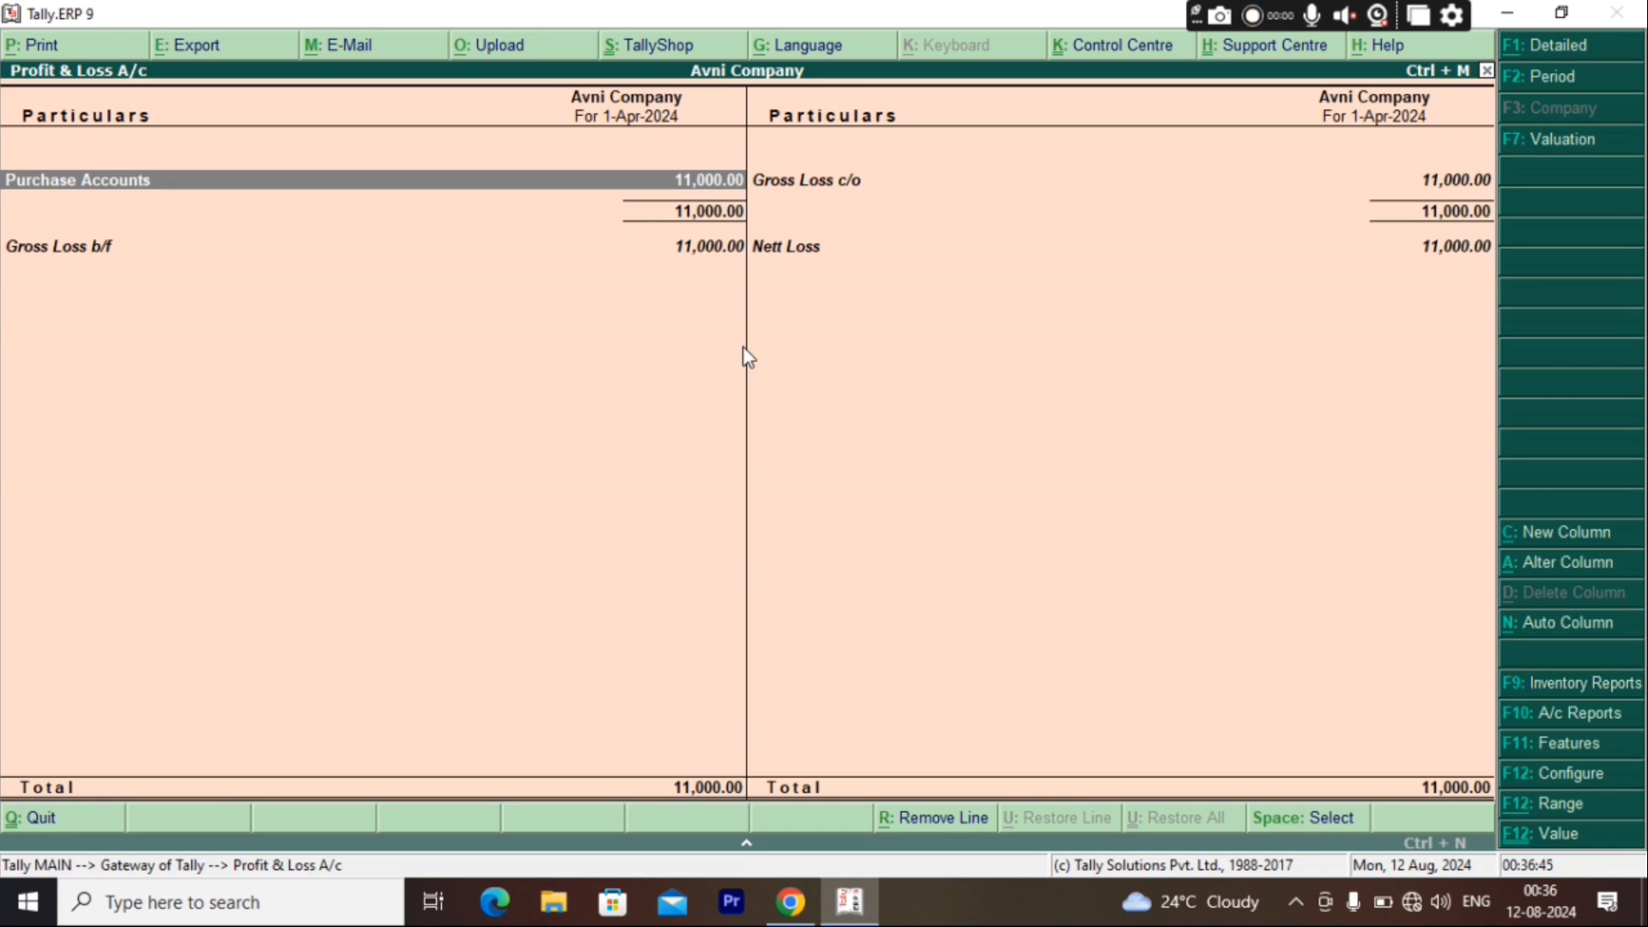
# Examine the individual ledgers under Purchase Accounts in the detailed Profit & Loss A/c, reopening the report and selecting the Purchase ledger.
pyautogui.hotkey('alt', 'F1')
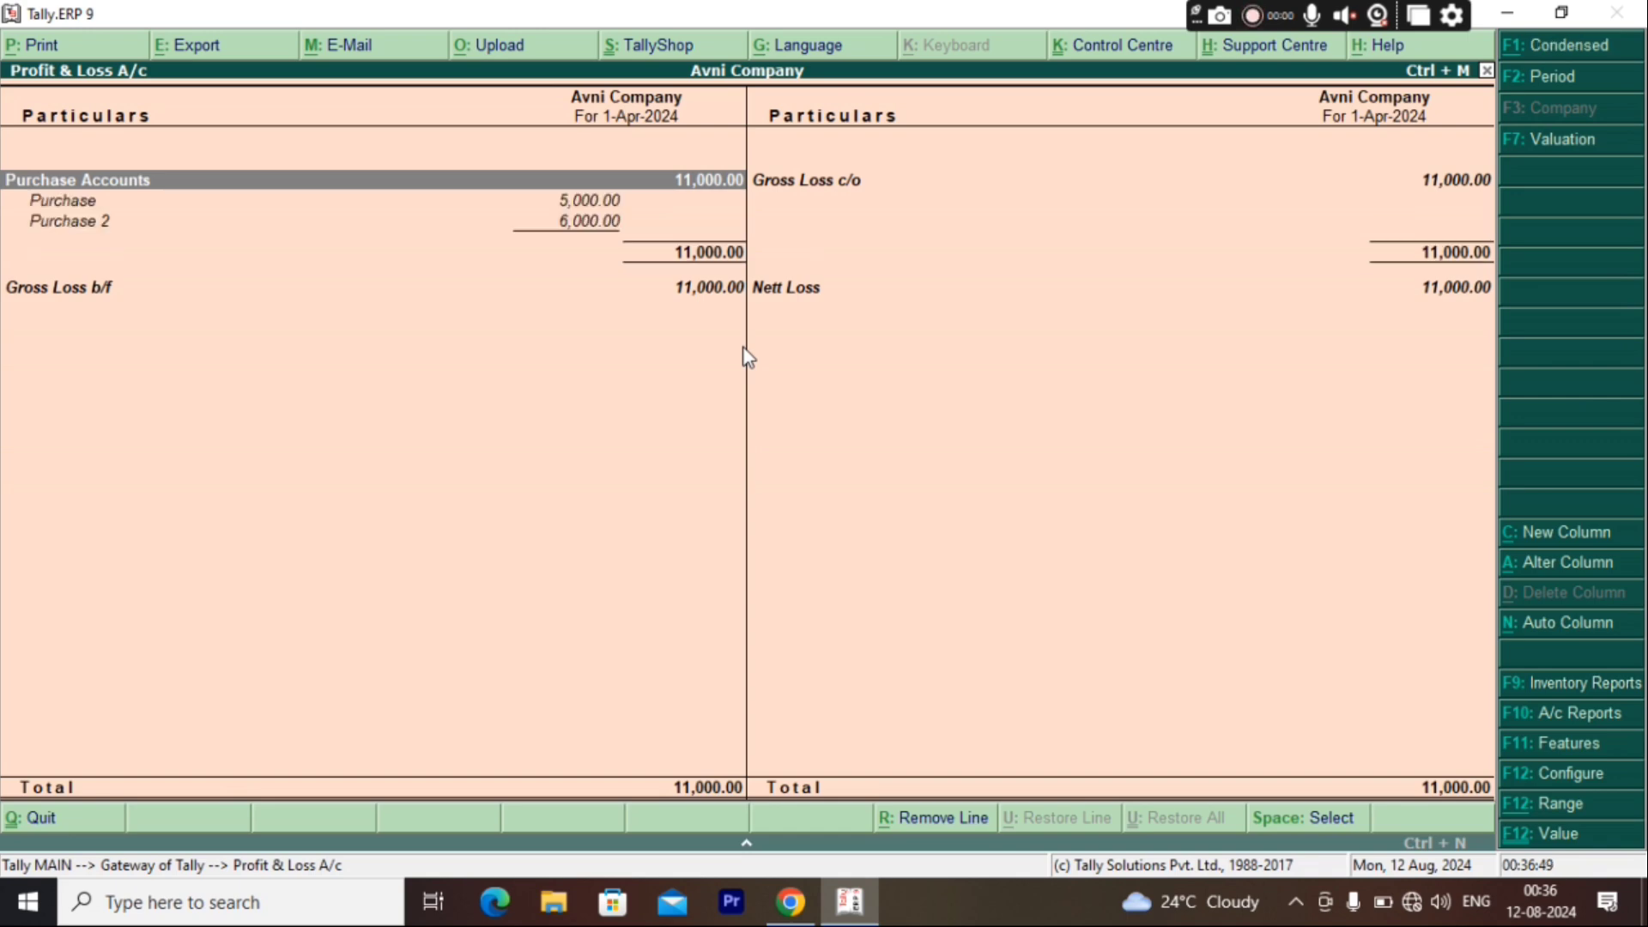
pyautogui.press('Escape')
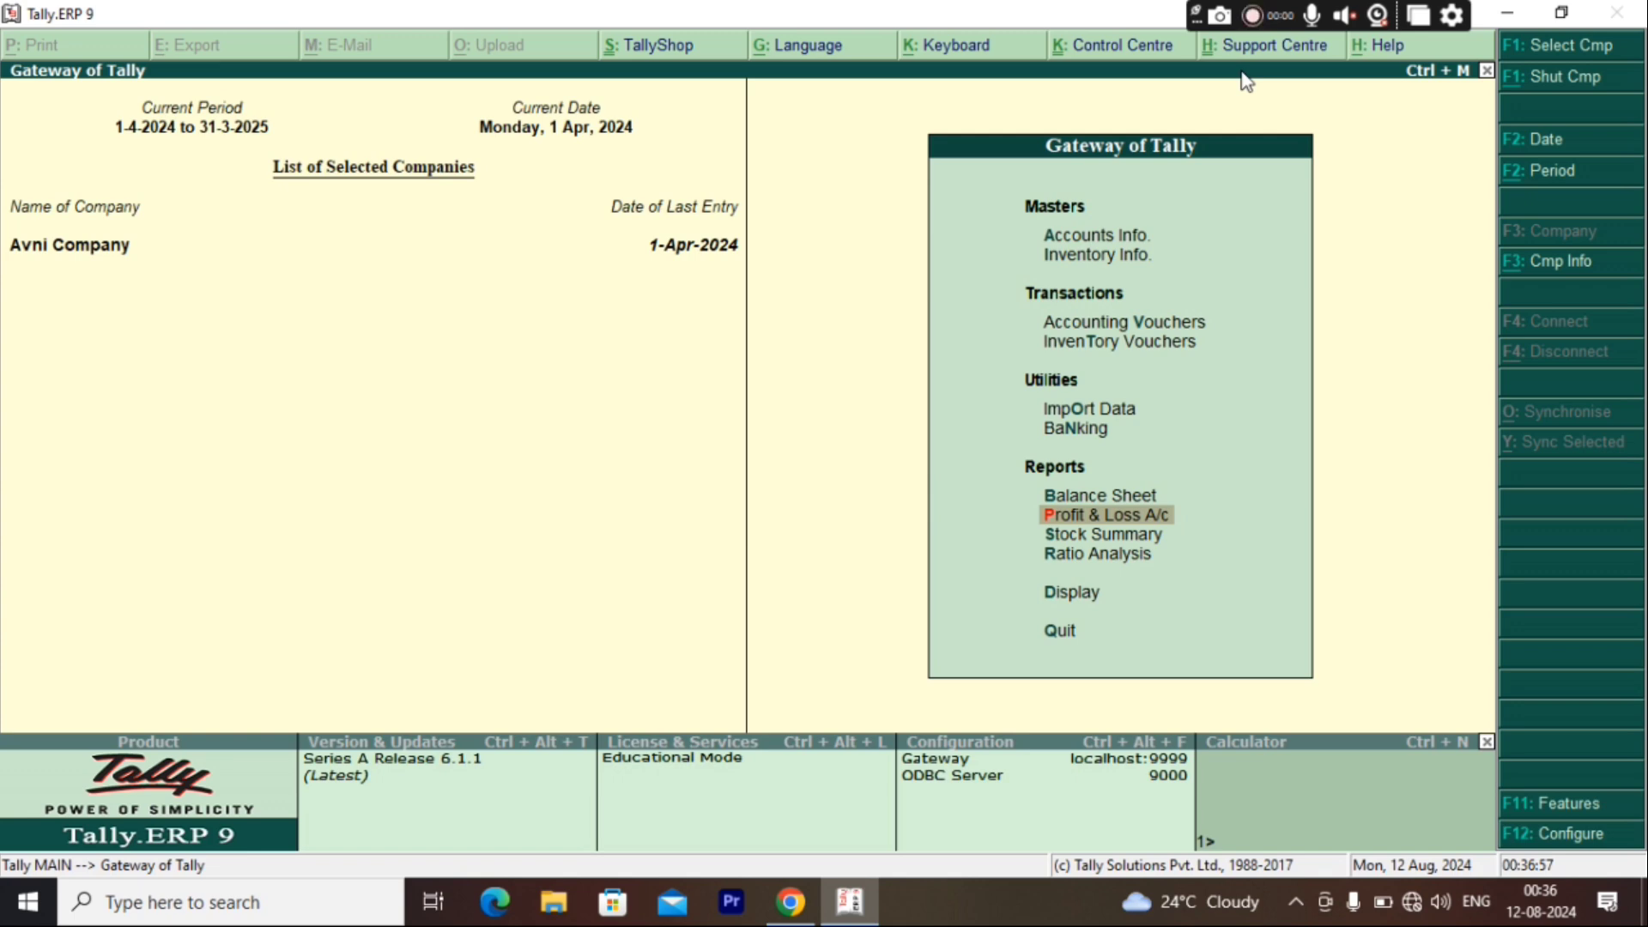
pyautogui.press('Return')
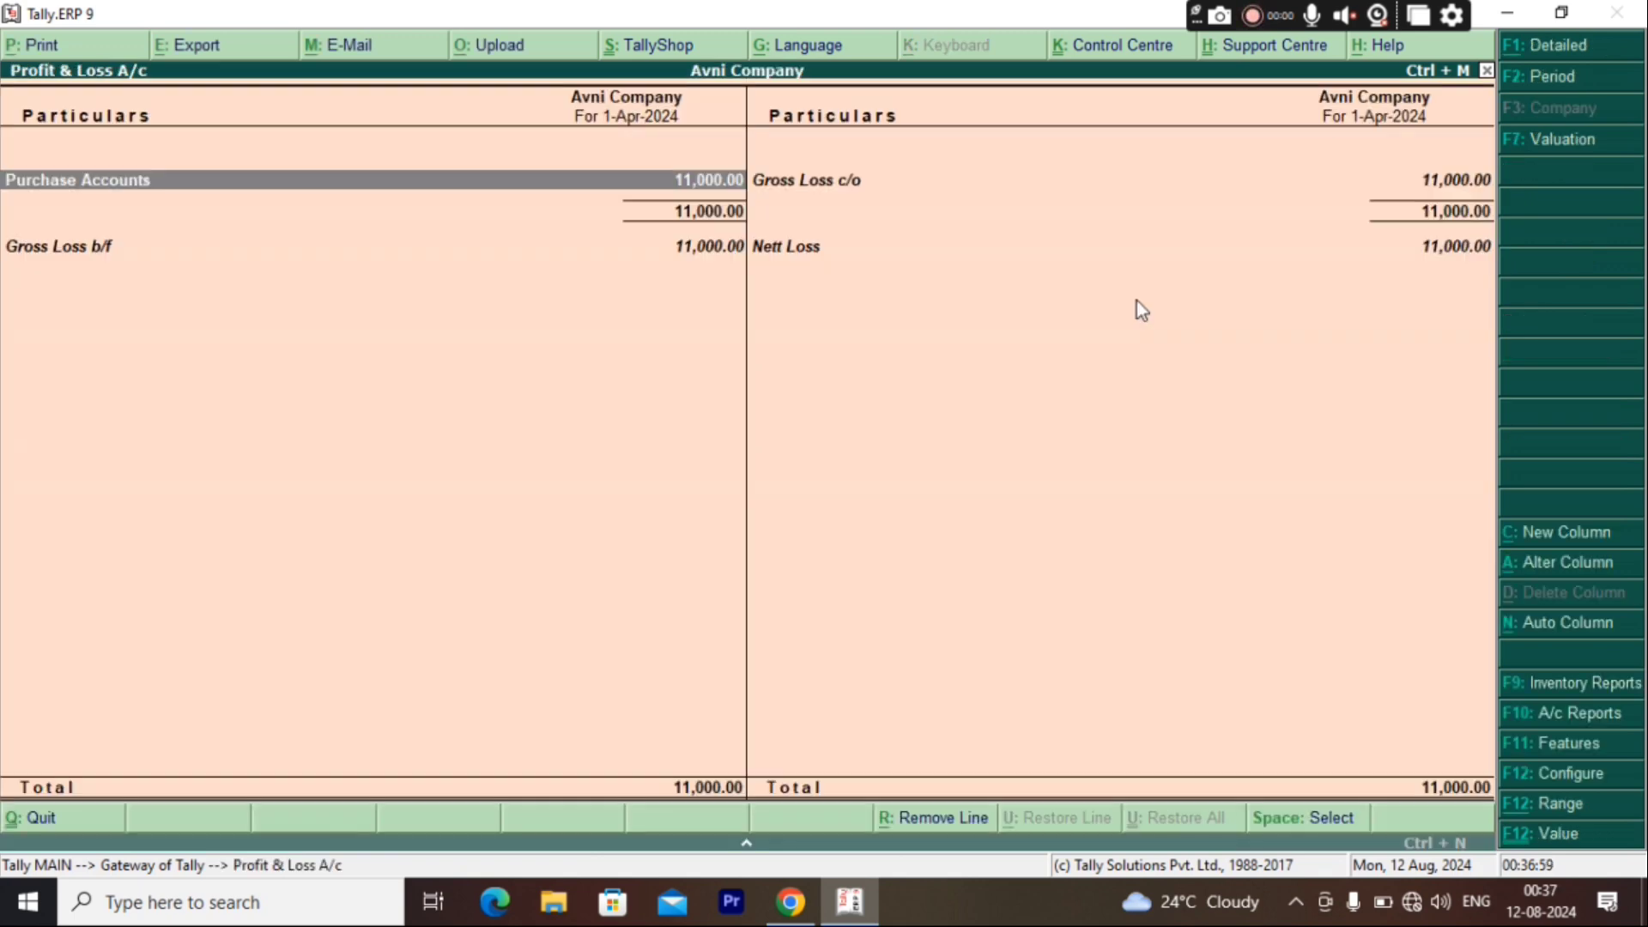
pyautogui.press('Down')
pyautogui.hotkey('alt', 'F1')
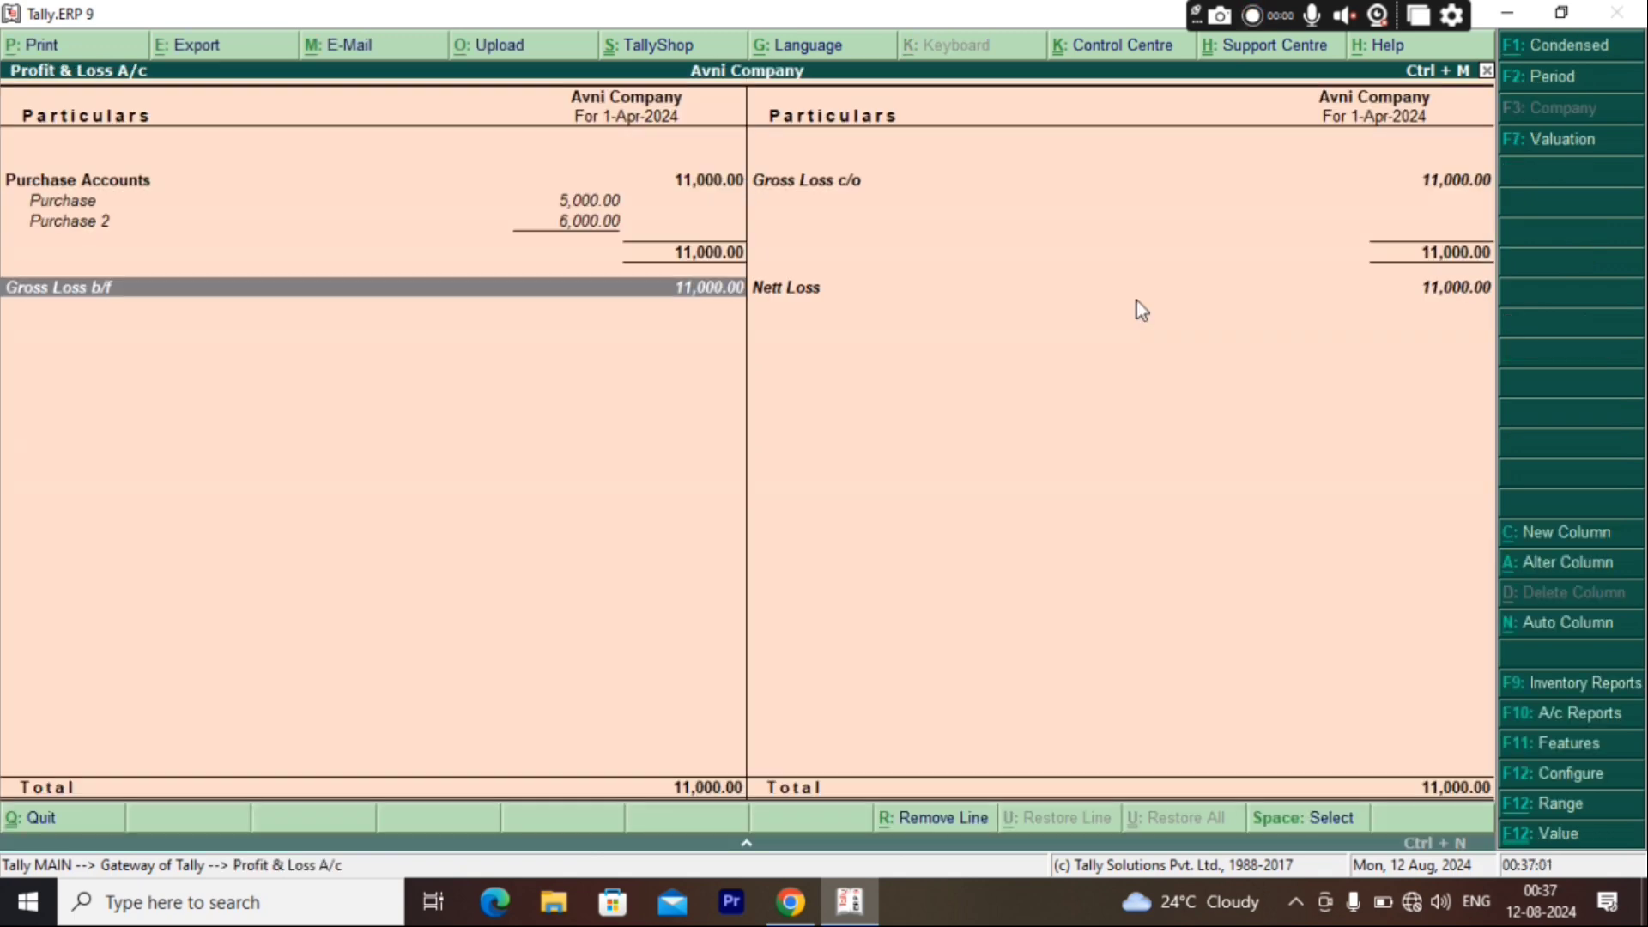
pyautogui.press('Up')
pyautogui.press('Up')
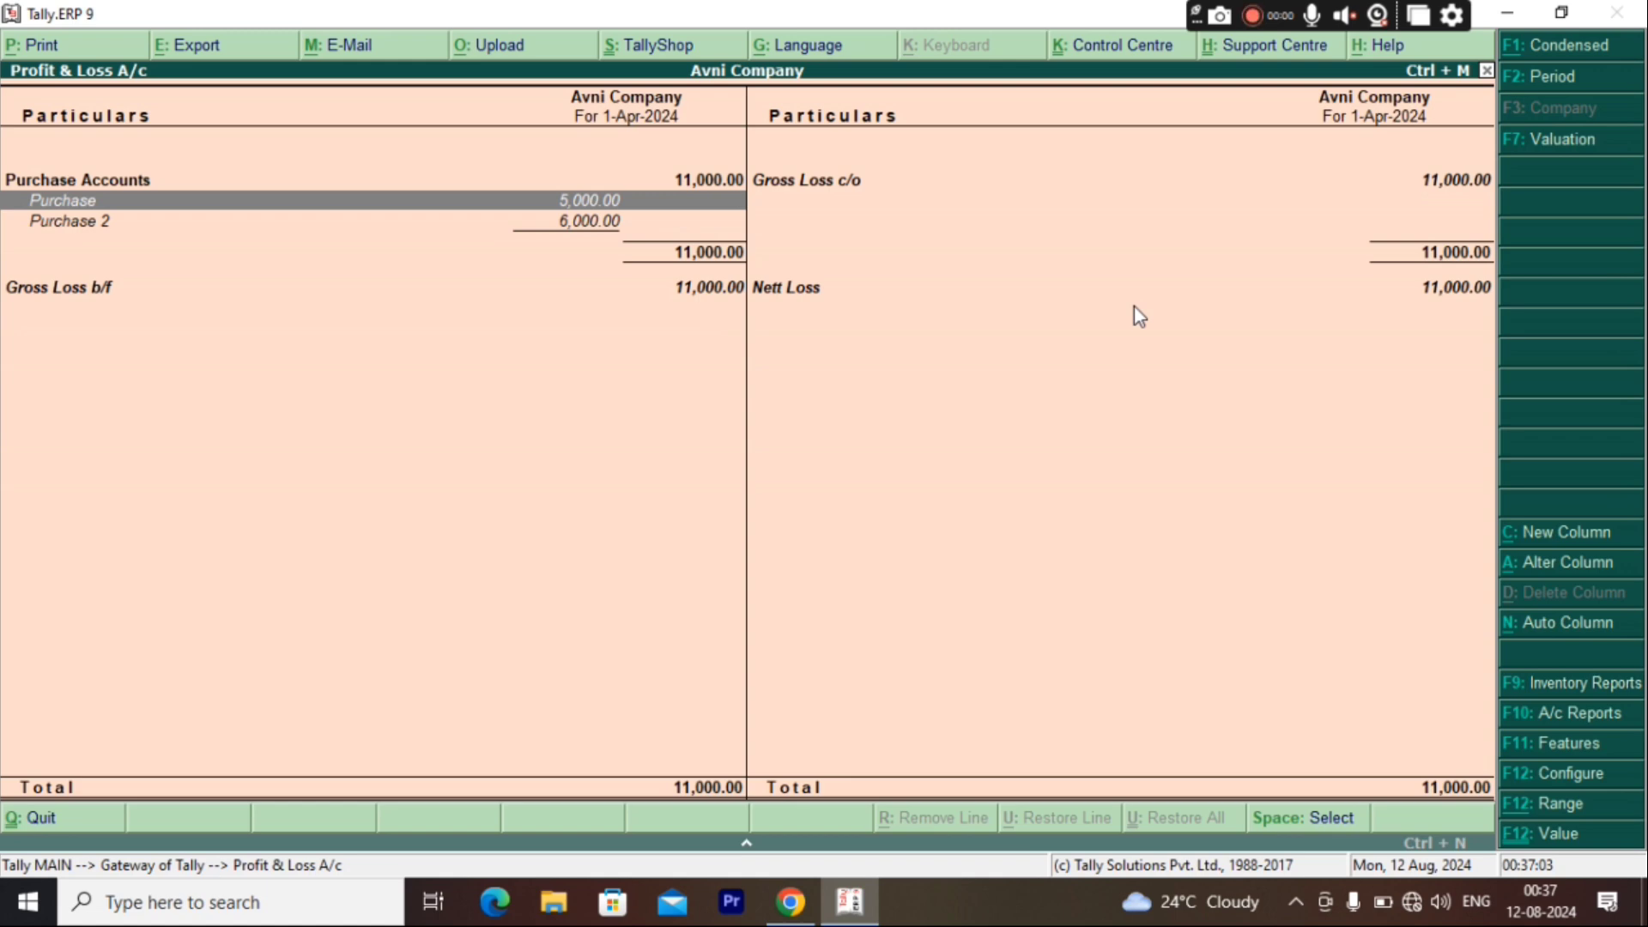
# Drill down from the Purchase ledger to its cash purchase voucher No. 1, delete it, and return to the Profit & Loss A/c.
pyautogui.press('Return')
pyautogui.press('Return')
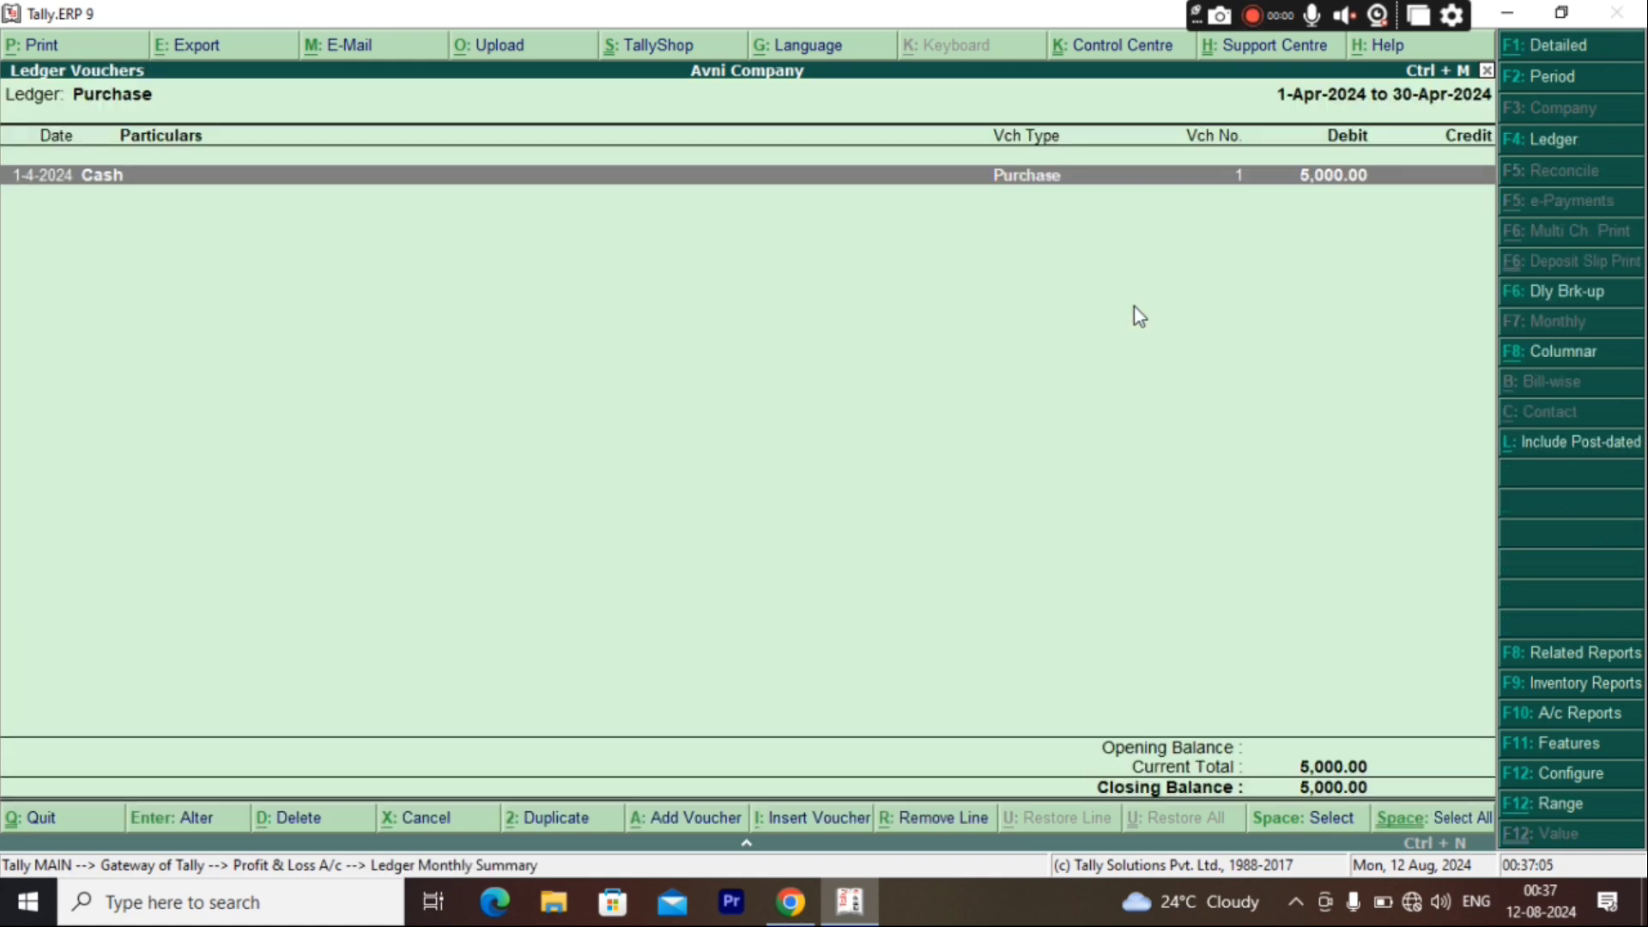
pyautogui.press('Return')
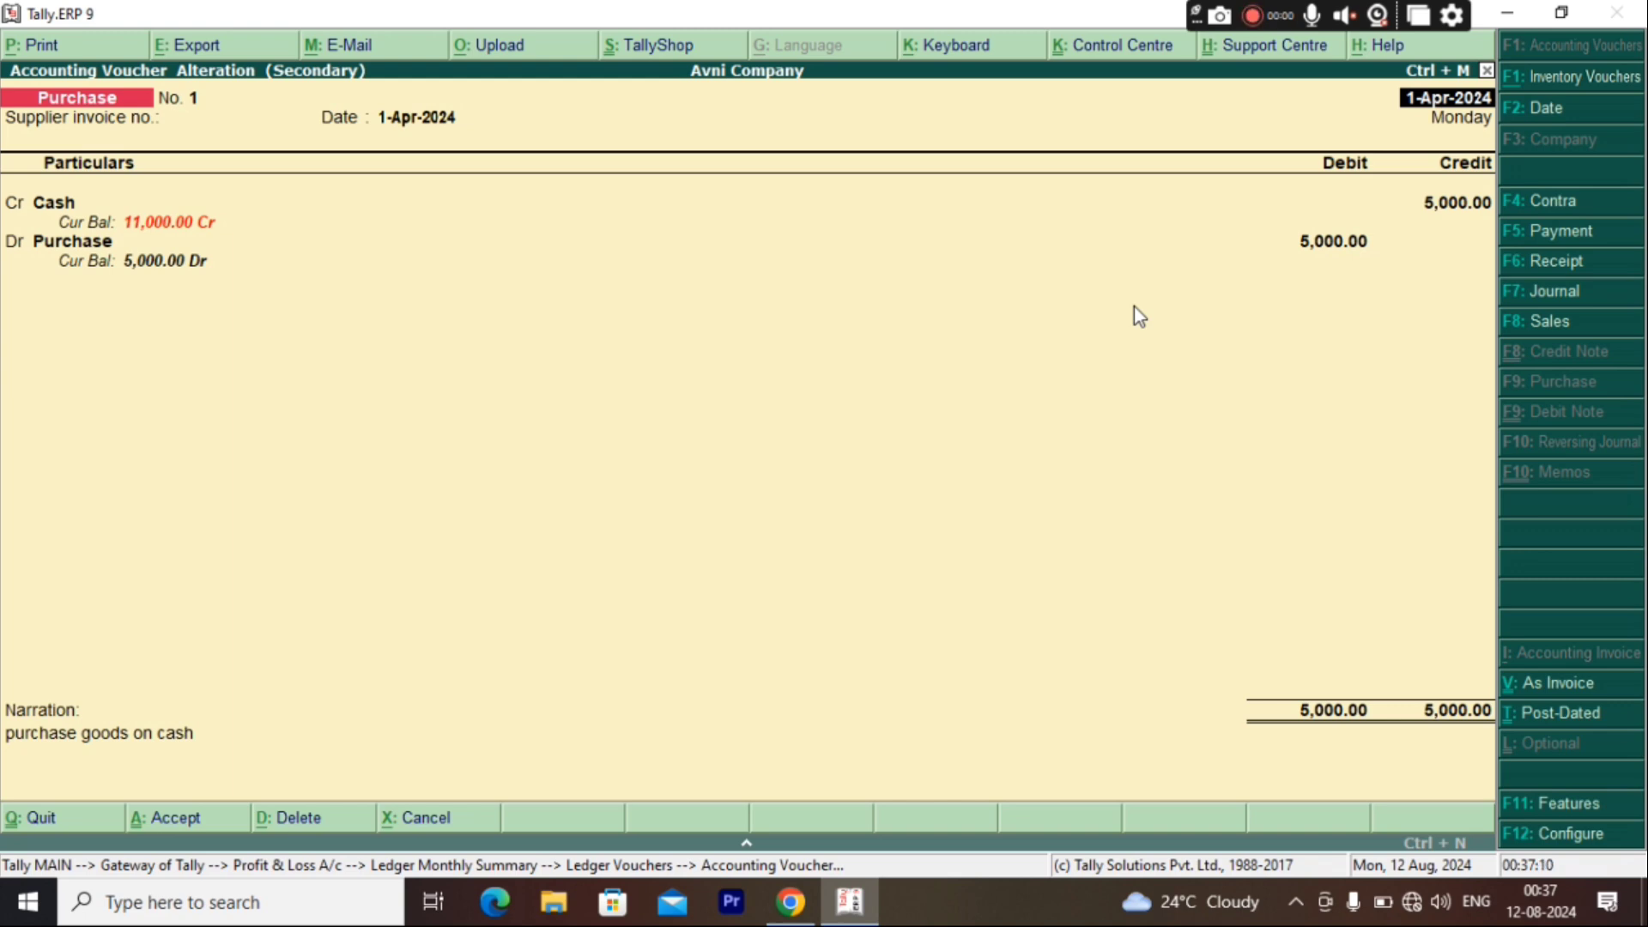
pyautogui.hotkey('alt', 'd')
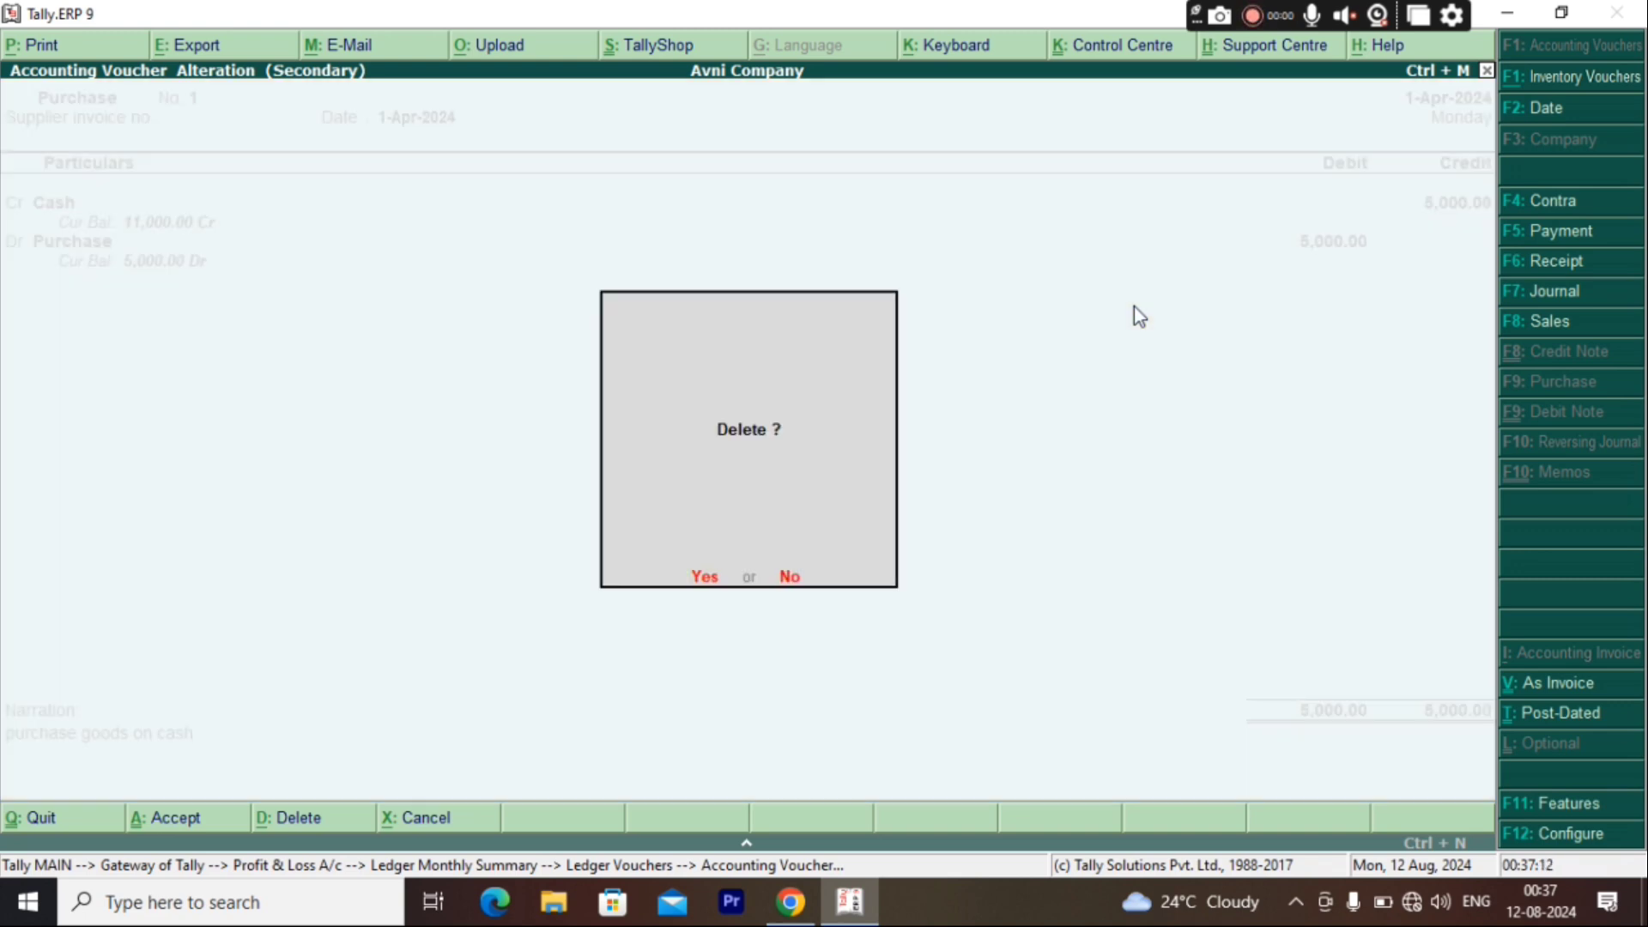
pyautogui.press('y')
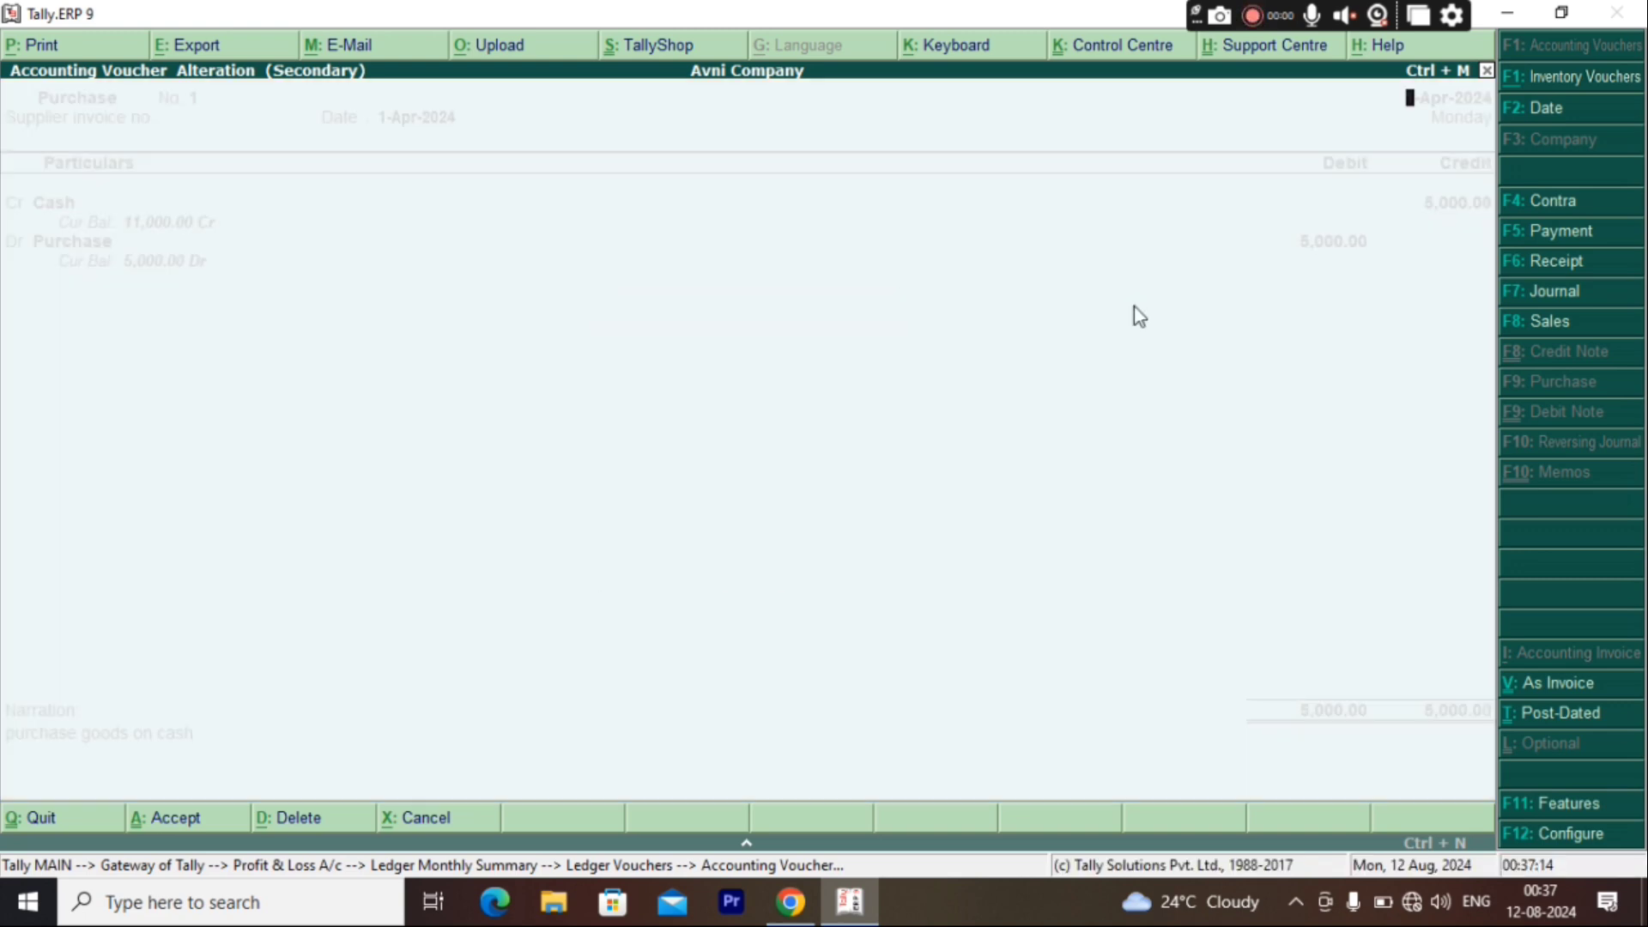
pyautogui.press('Escape')
pyautogui.press('Escape')
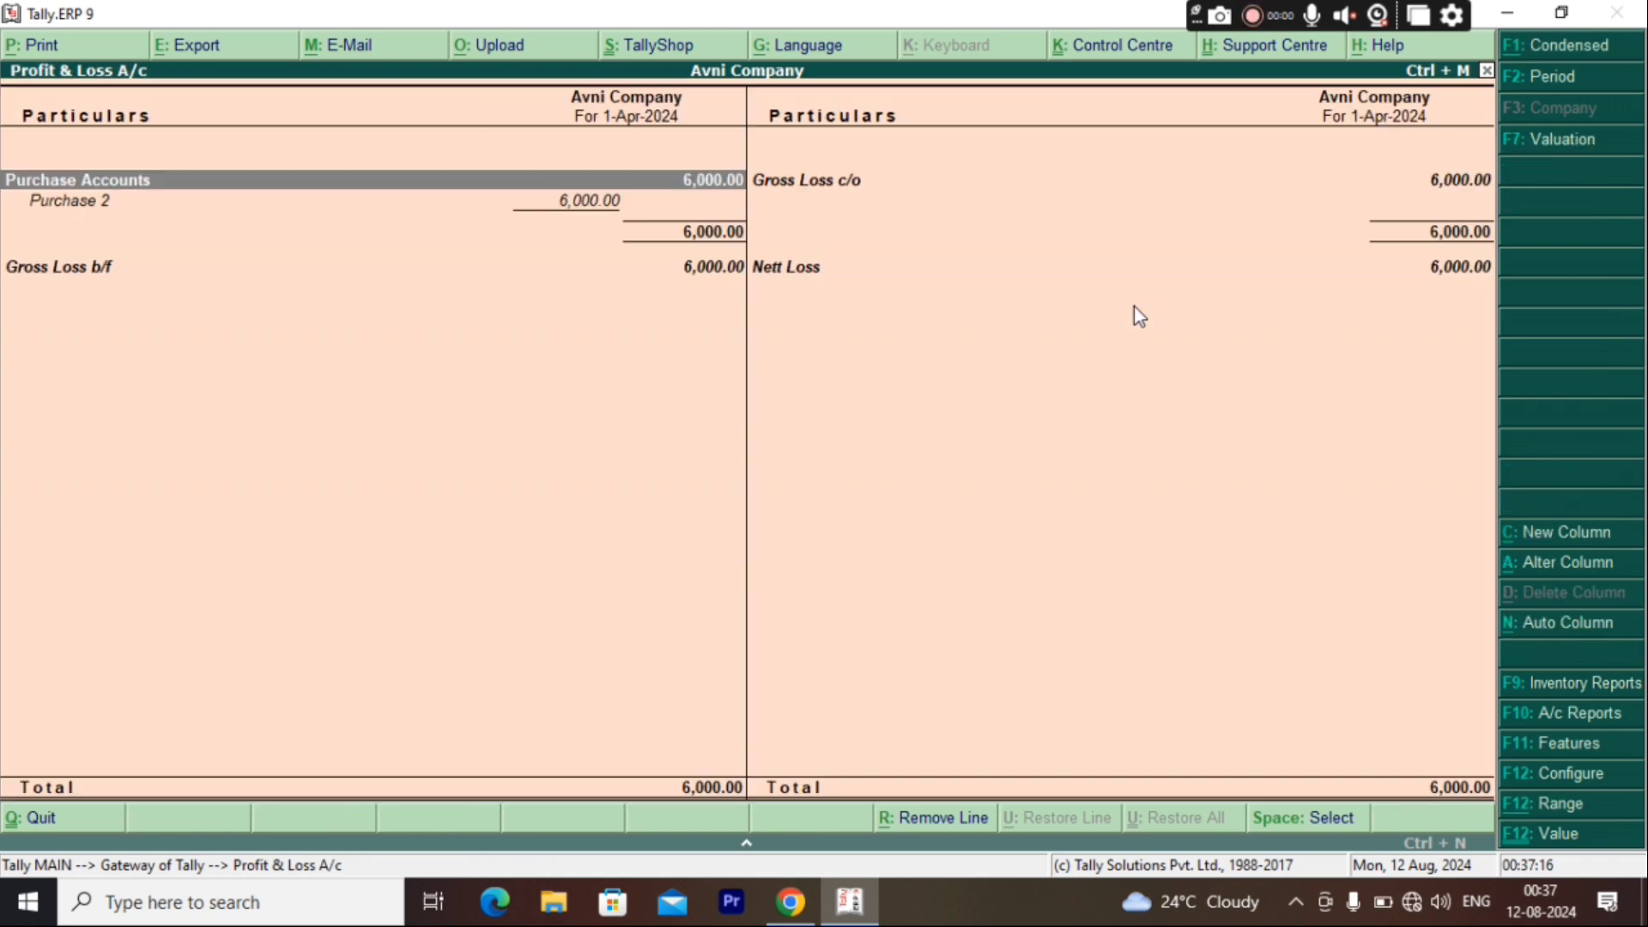
# Check the Purchase Accounts entries in the Profit & Loss A/c after the deletion and return to the Gateway of Tally.
pyautogui.press('Down')
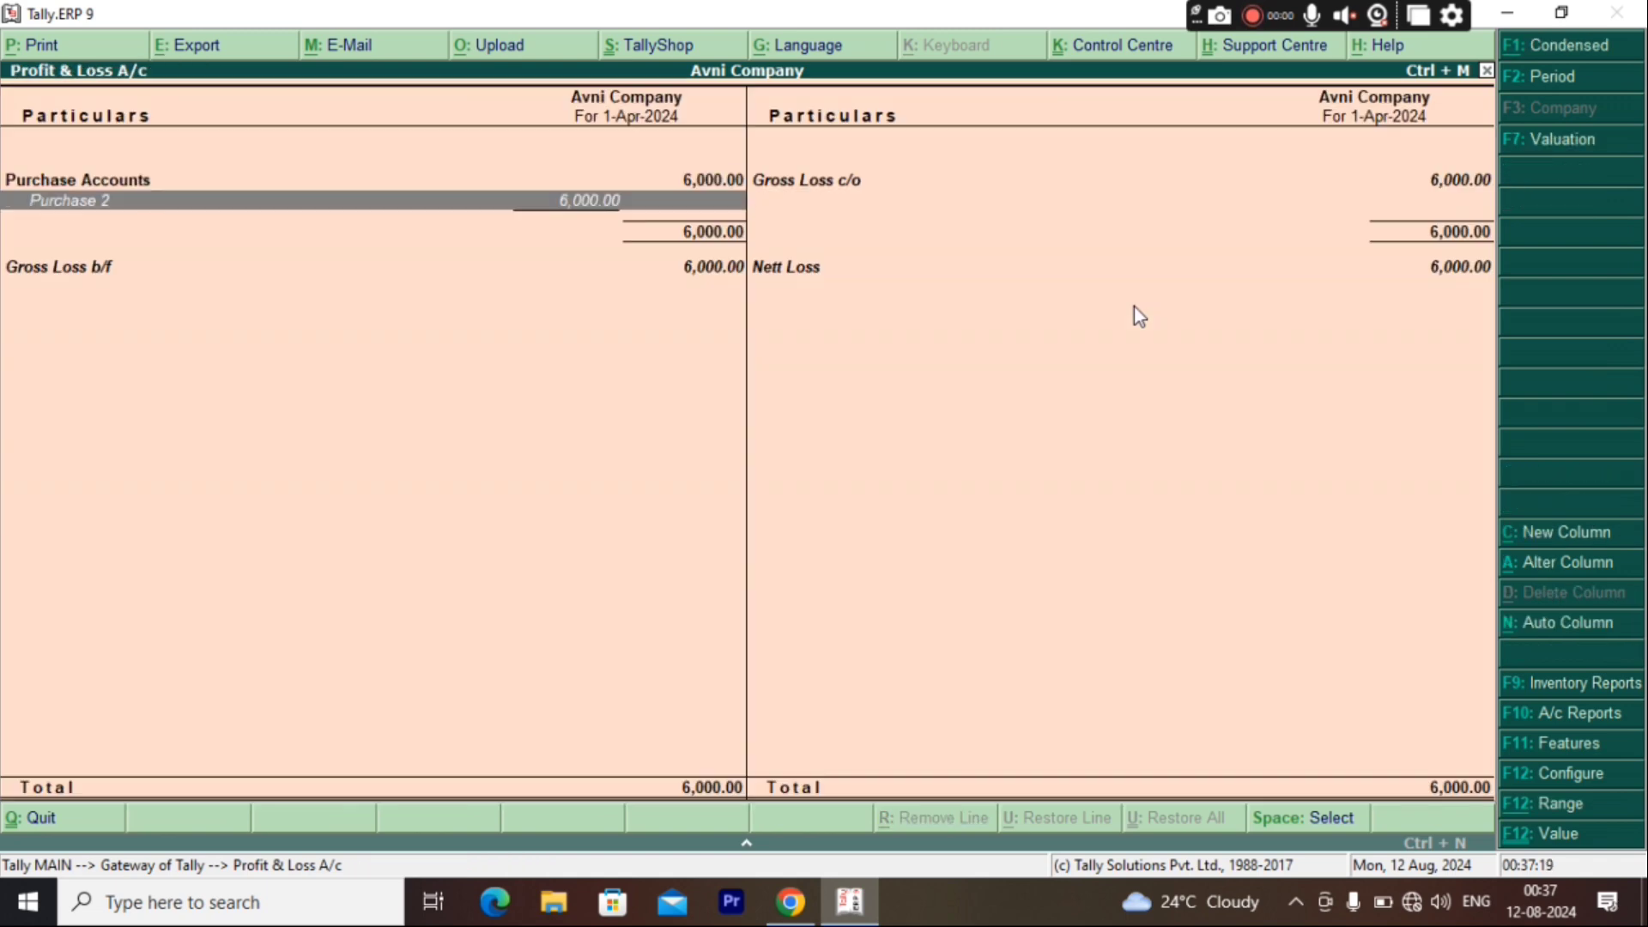
pyautogui.press('Up')
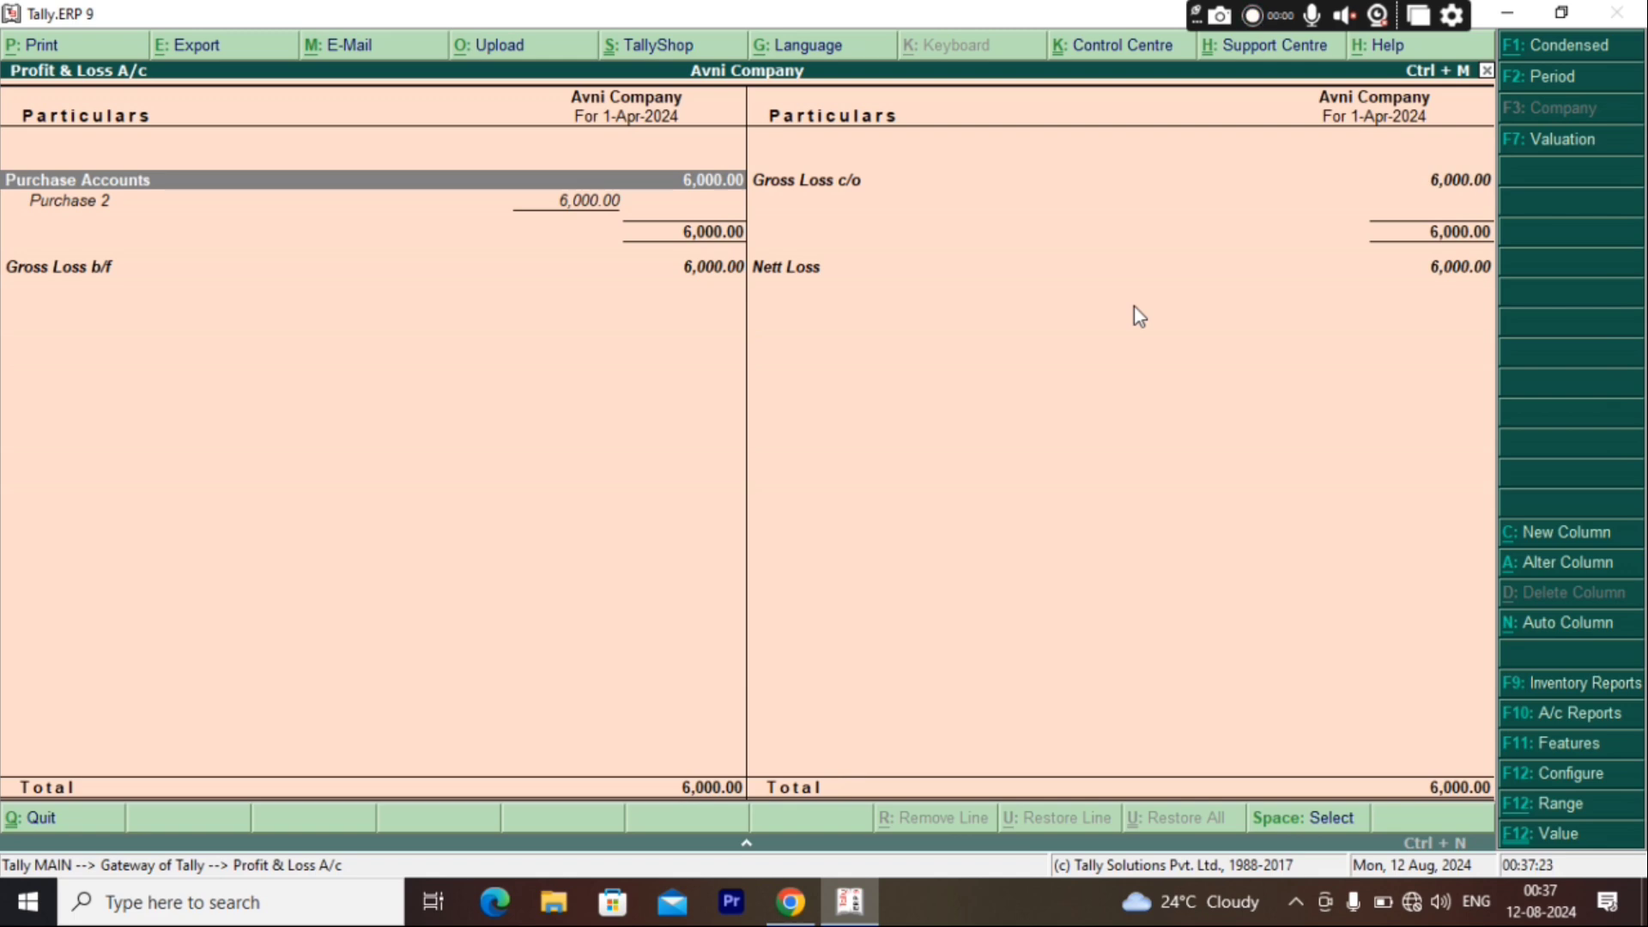
pyautogui.press('Escape')
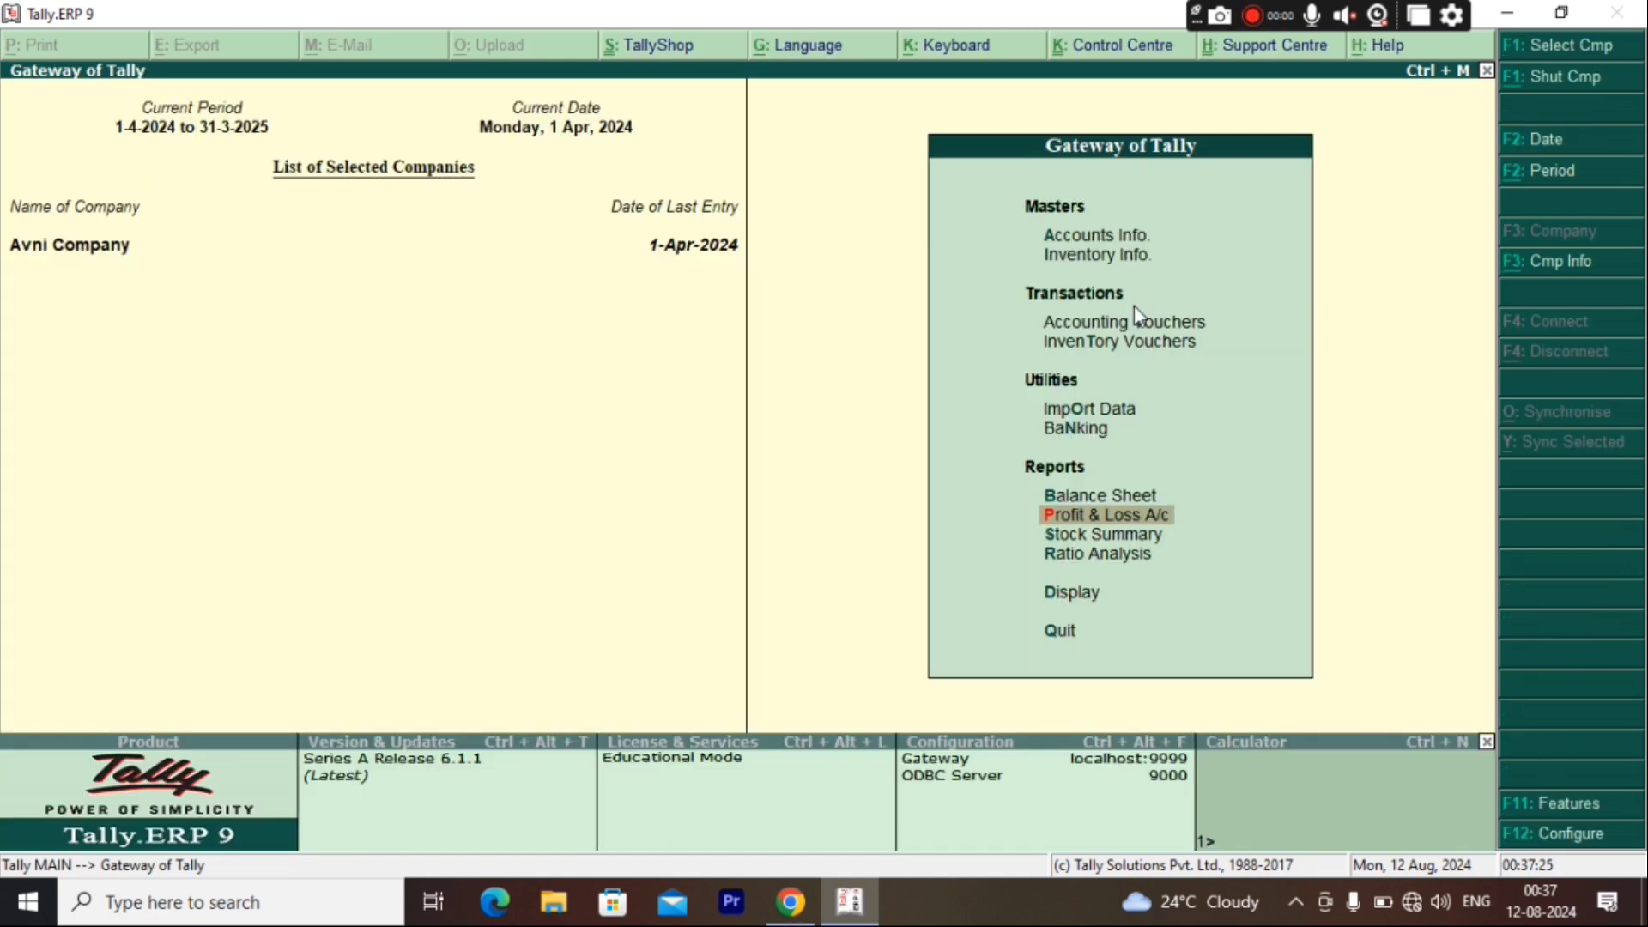